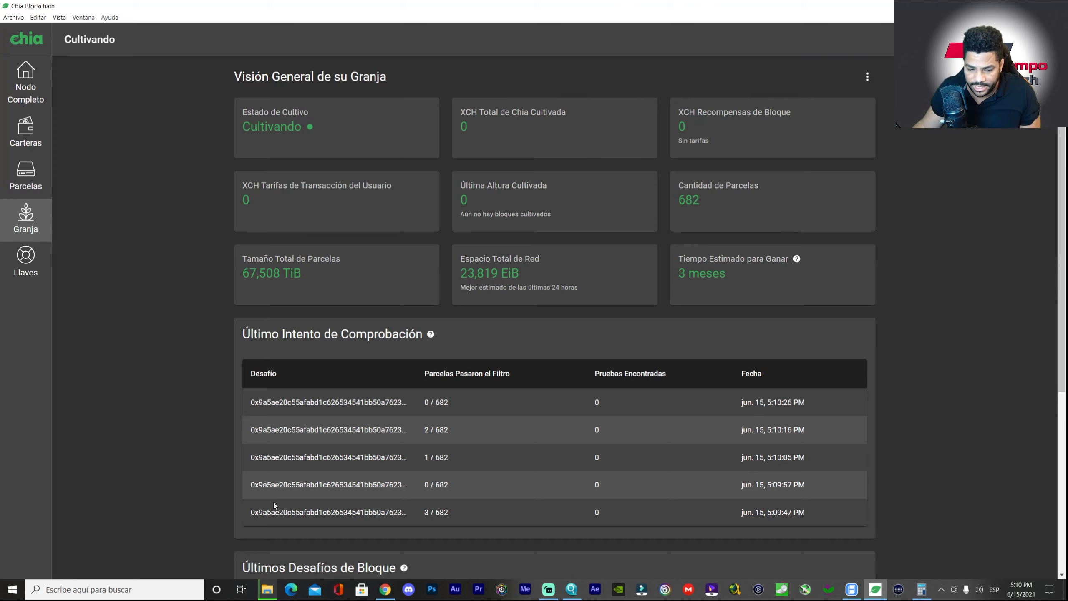
- Show the five-plot move to Parcela Creada and open a new File Explorer window
left_click(150, 597)
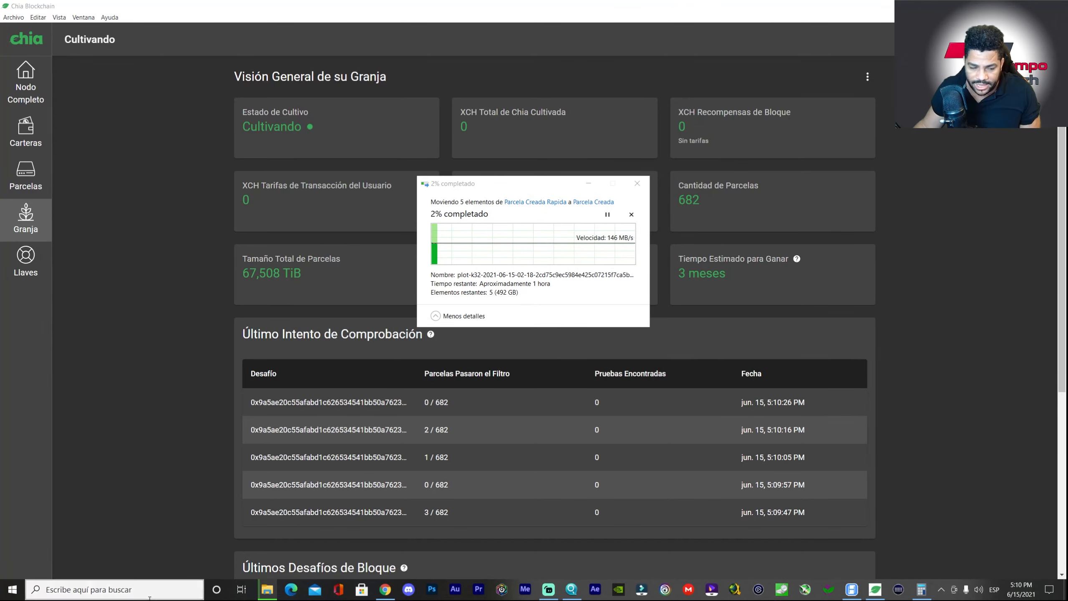
key("super+e")
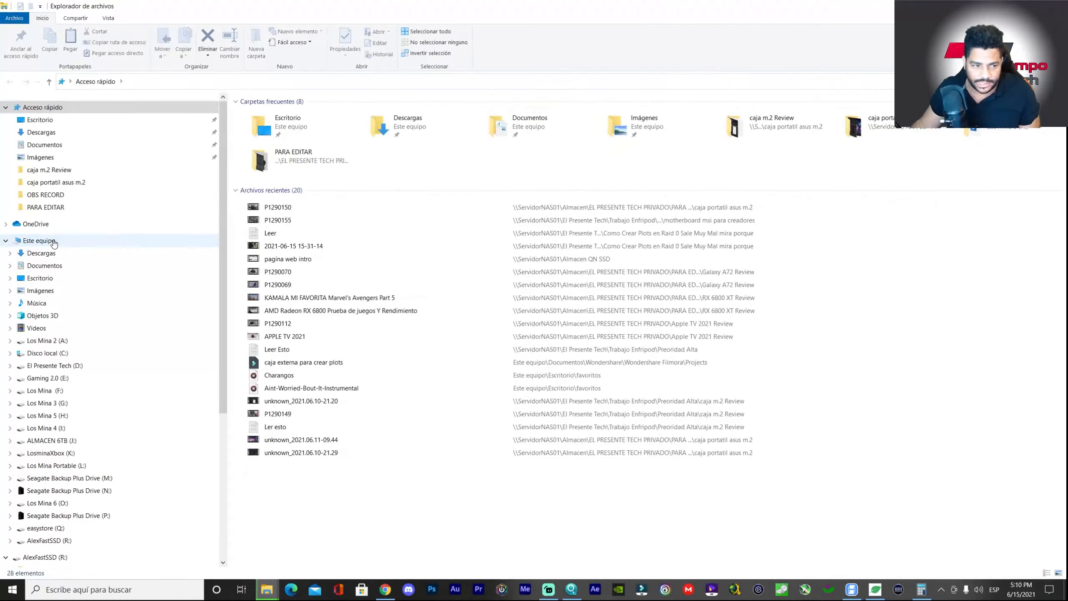
- List Este equipo's drives and scroll down to the network servers under Red
left_click(39, 240)
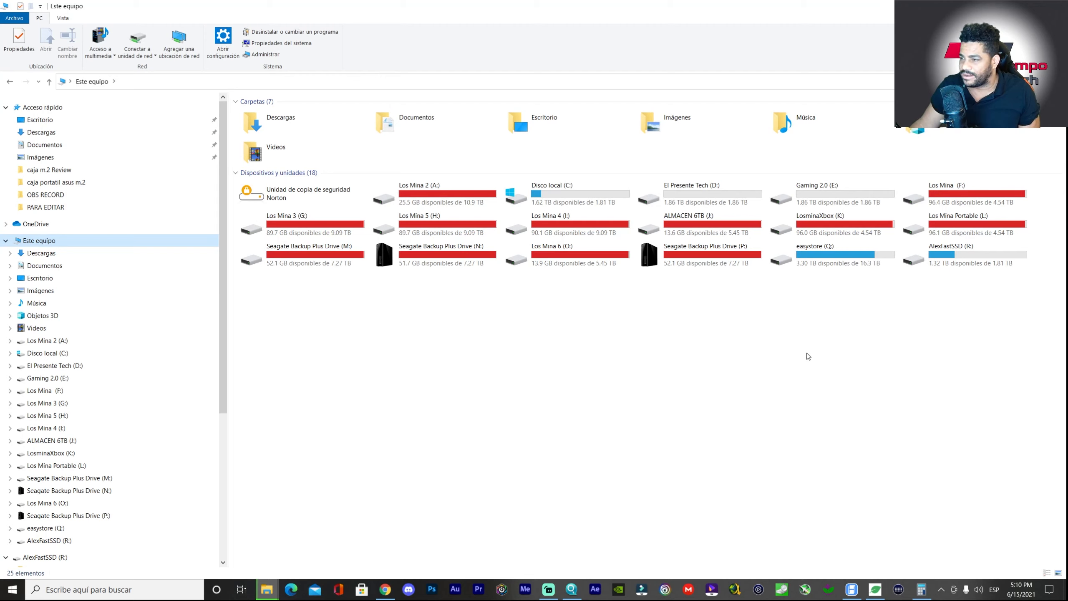
scroll(133, 402, "down", 2)
scroll(139, 403, "down", 5)
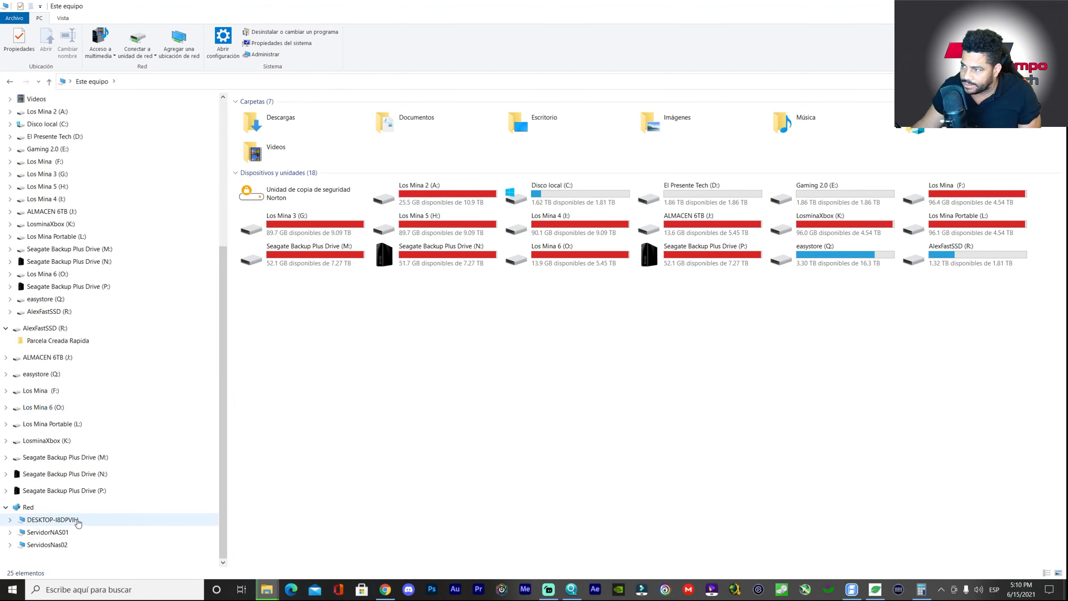
- Restore the window and browse the plots in ServidosNas02 > FARMER 1 > FARMER
double_click(499, 24)
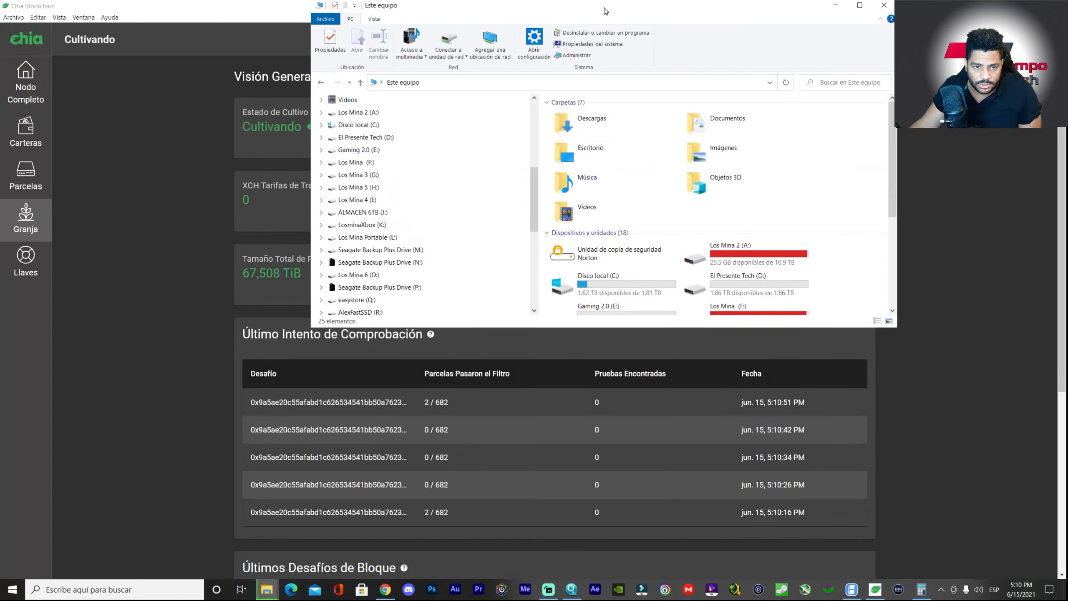
scroll(543, 220, "down", 1)
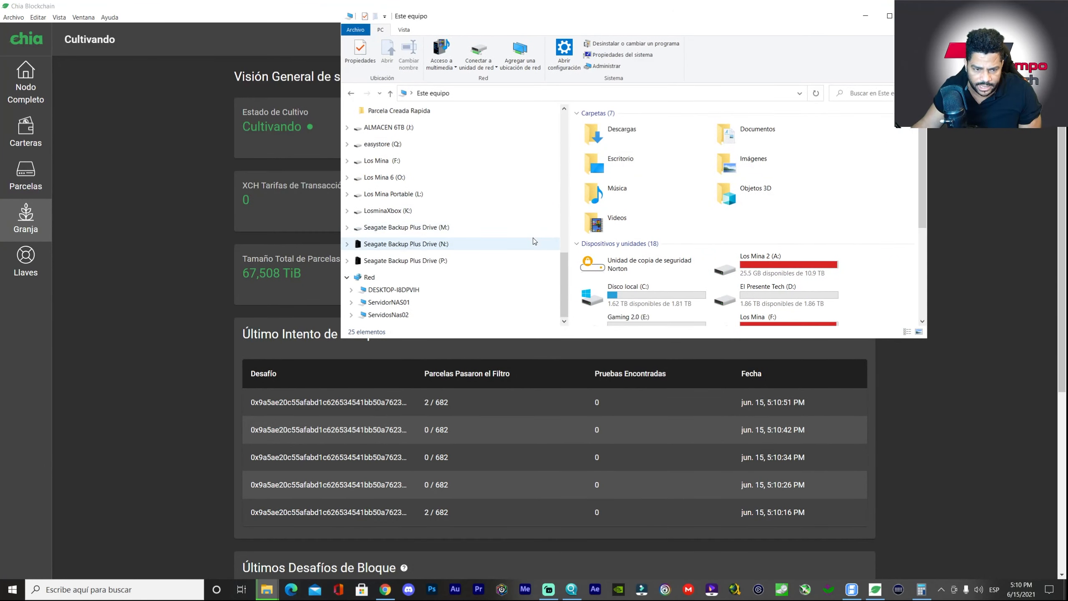
left_click(396, 309)
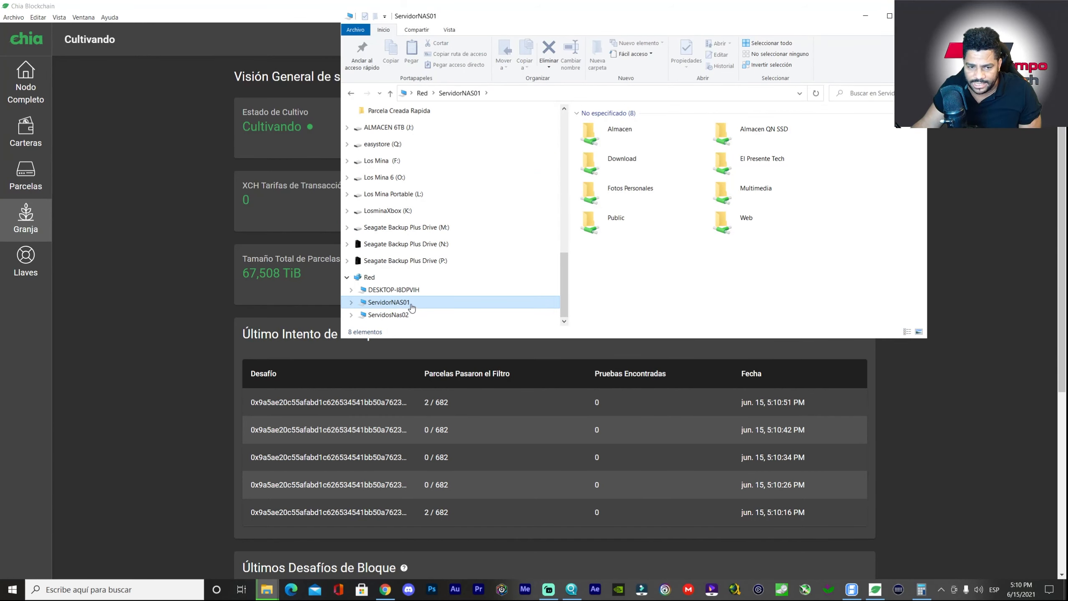
left_click(402, 316)
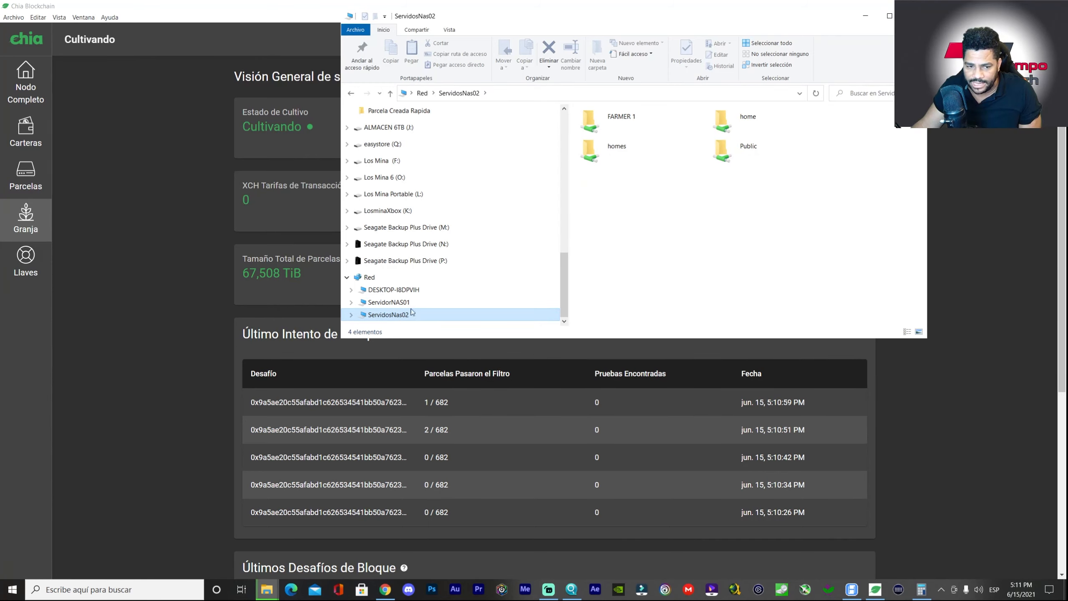
double_click(615, 118)
double_click(613, 150)
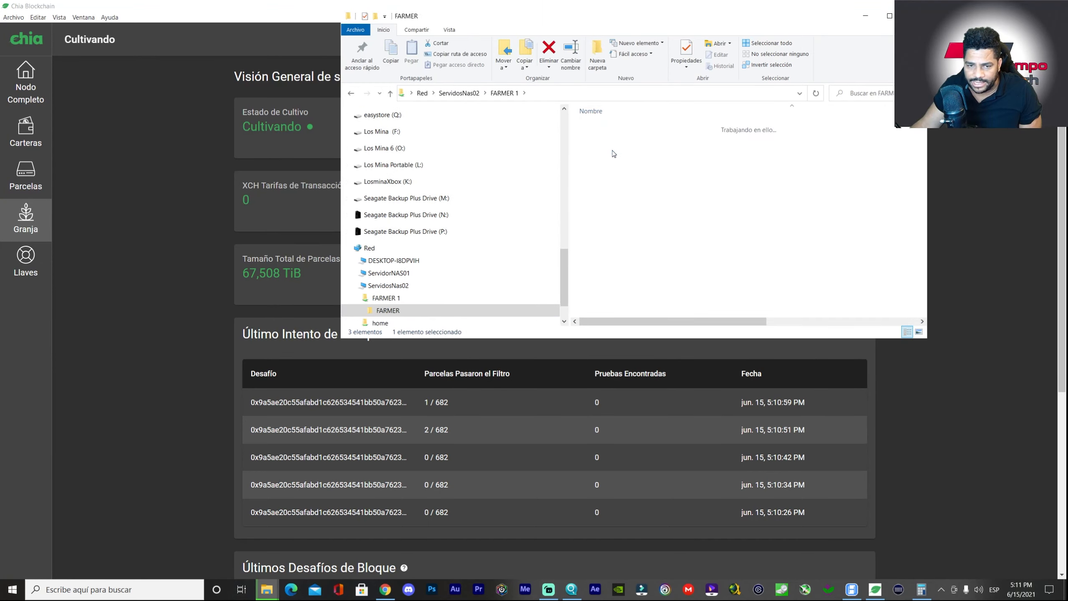
scroll(652, 176, "down", 7)
scroll(691, 191, "up", 6)
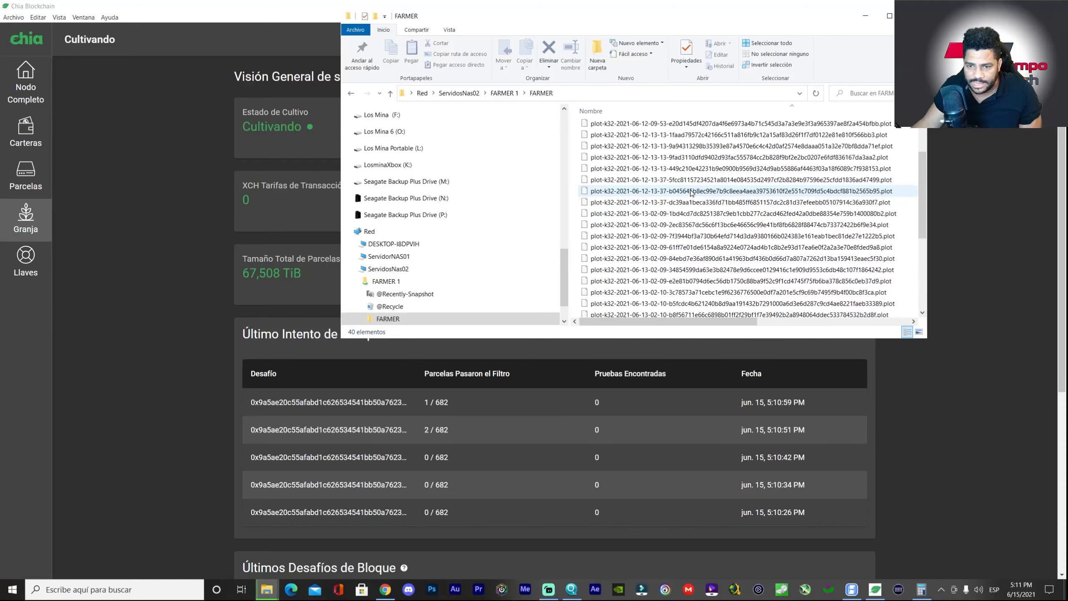
- Browse ServidorNAS01 > Multimedia > parcela creada, widen the Nombre column, then minimize the window
left_click(356, 281)
left_click(391, 256)
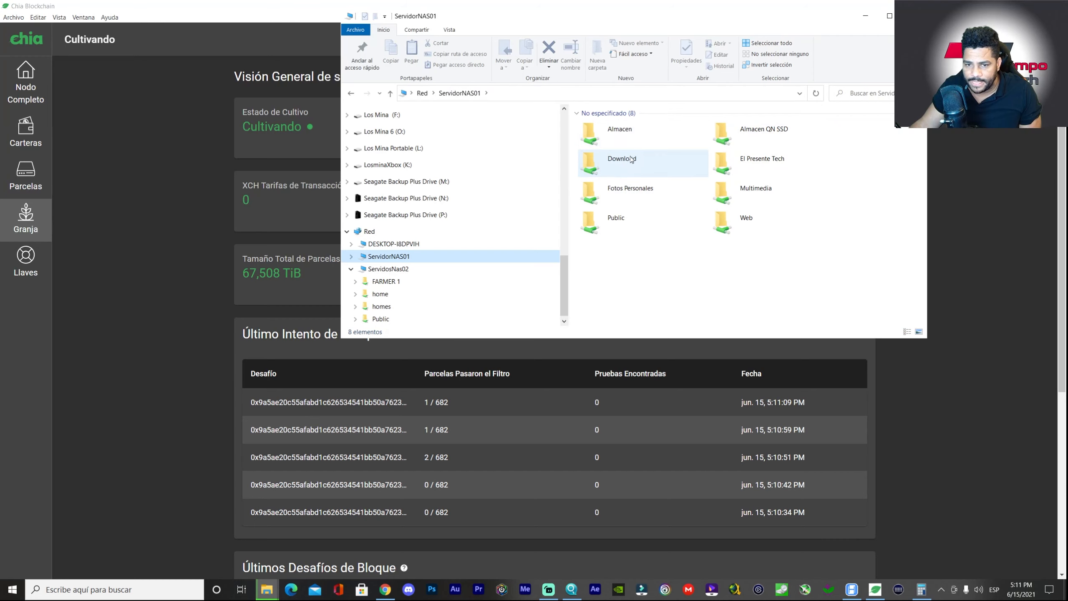
double_click(756, 195)
double_click(609, 136)
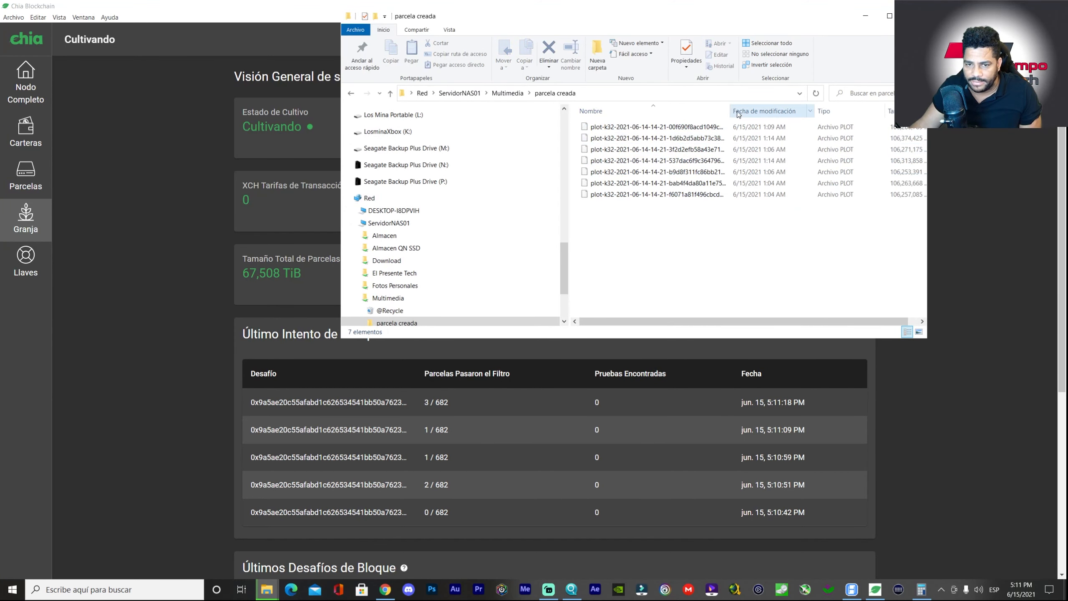
left_click_drag(731, 110, 810, 110)
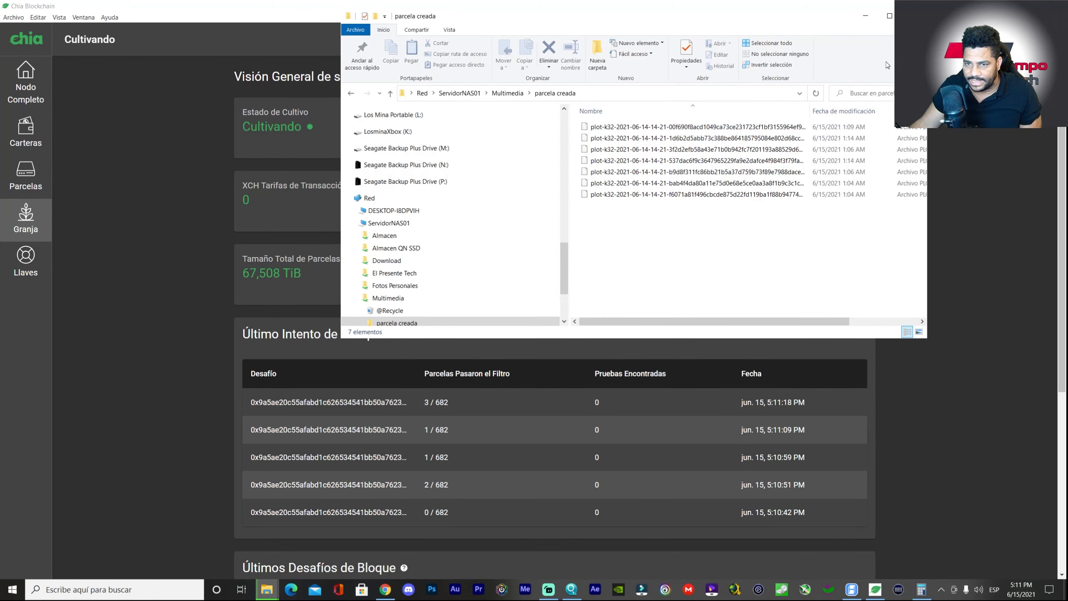
left_click_drag(761, 25, 747, 89)
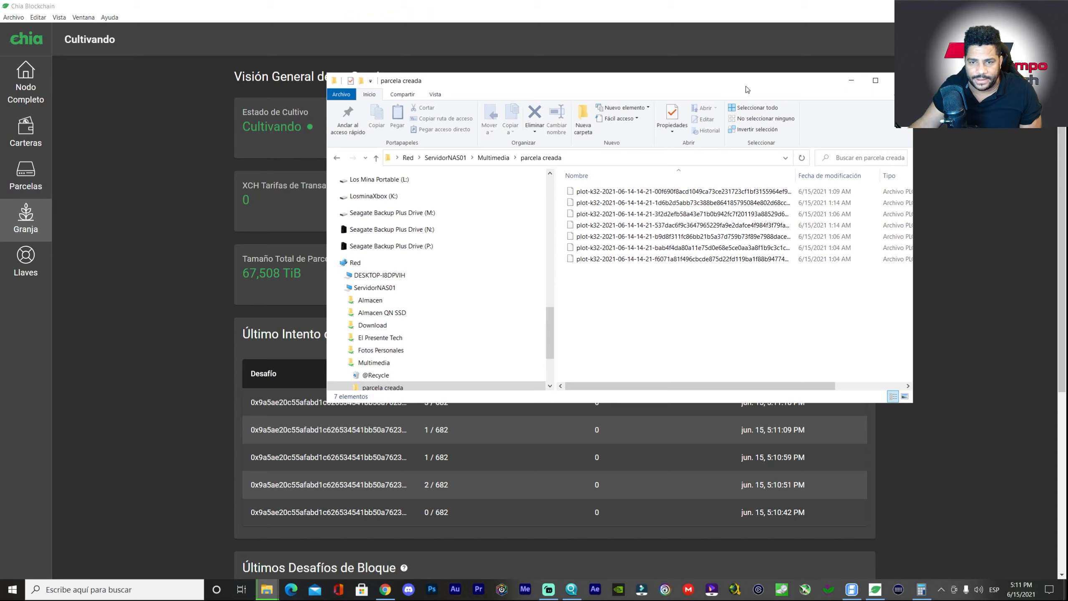
left_click(851, 80)
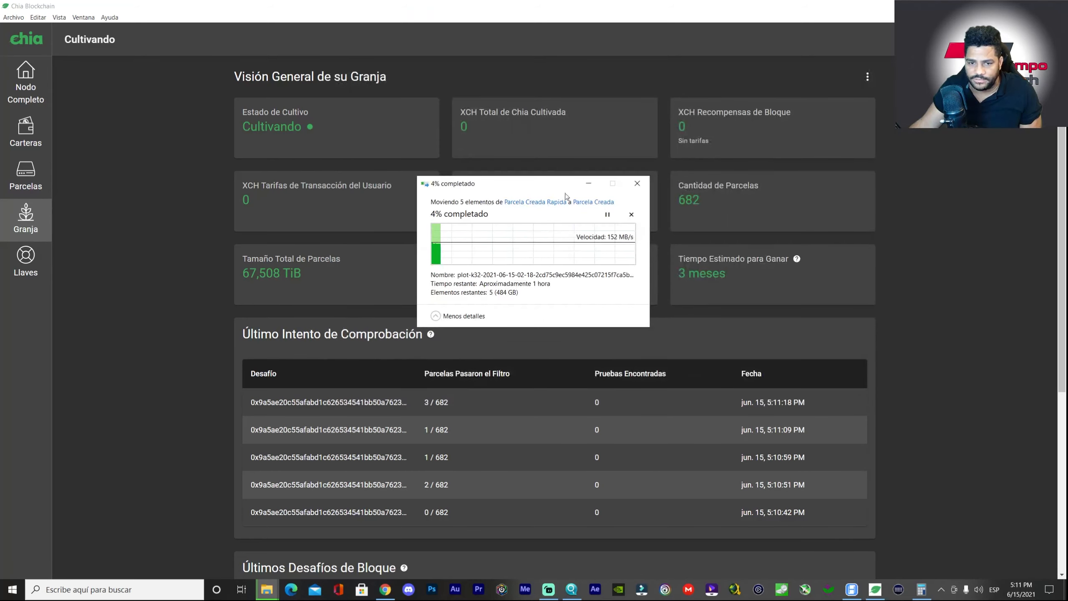
- Minimize the file-move progress dialog to reveal the 682-plot farm overview
left_click(588, 186)
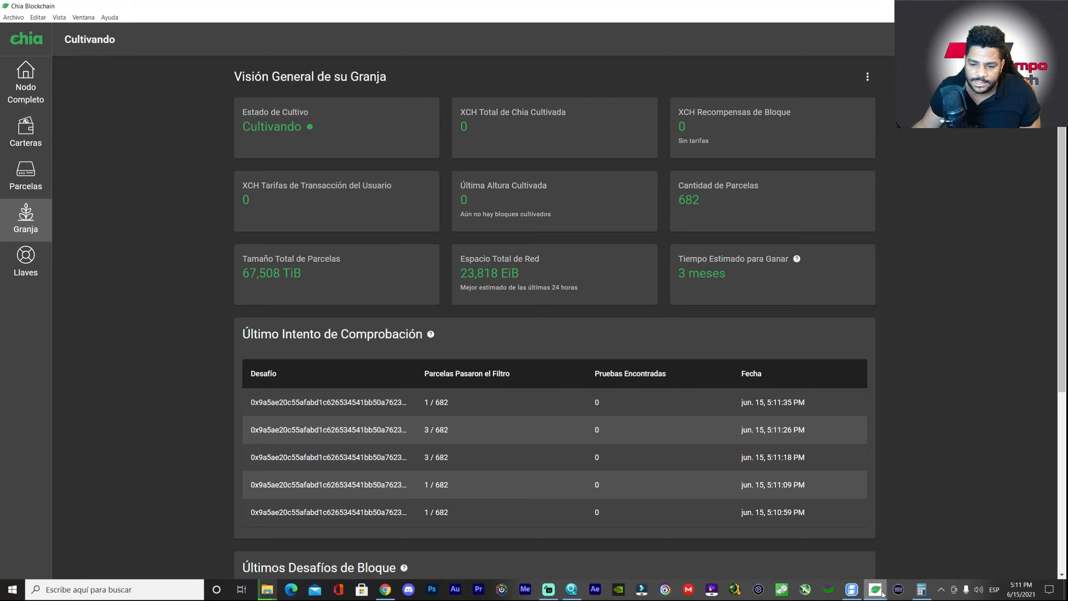
- Maximize HPool miner to check its 31.29 TB plot paths, then return to Chia
left_click(851, 589)
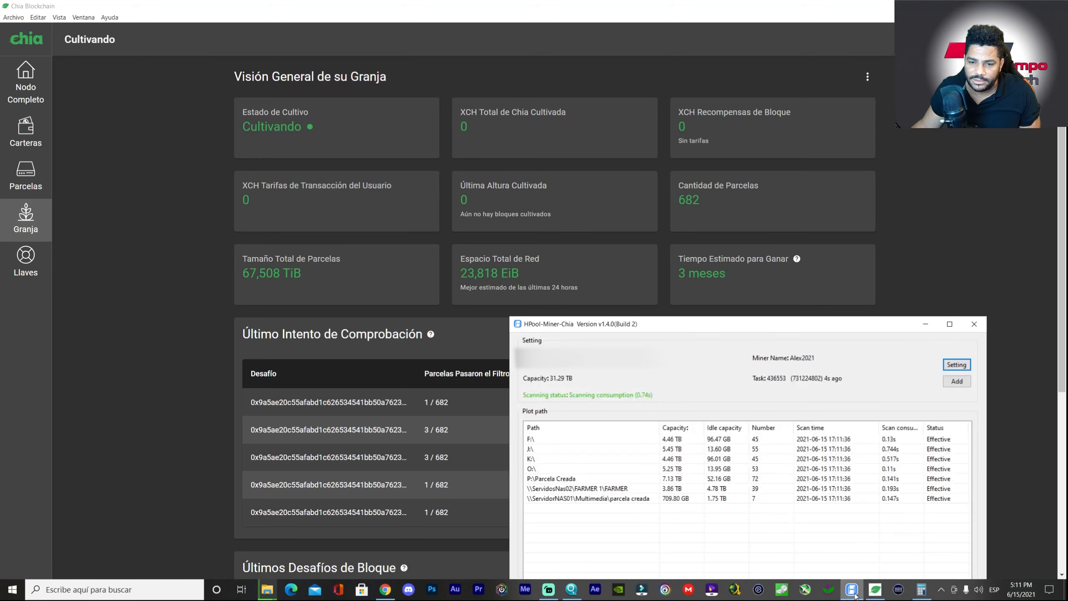
left_click(950, 326)
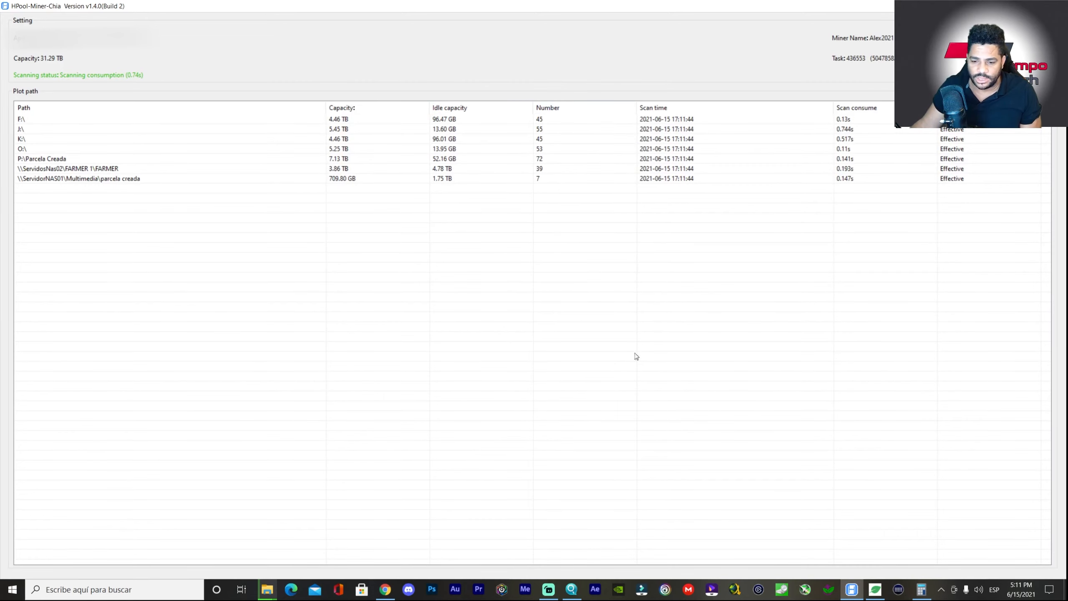
left_click(877, 589)
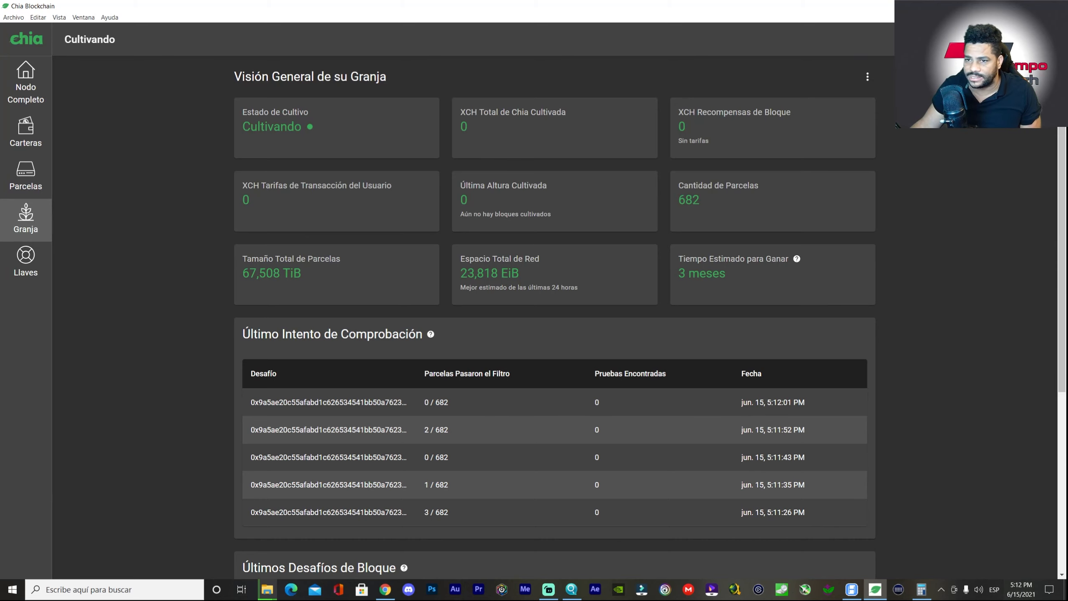
- Check the ServidosNas02 FARMER and ServidorNAS01 Multimedia plot paths are Effective, then switch to the browser
left_click(1018, 6)
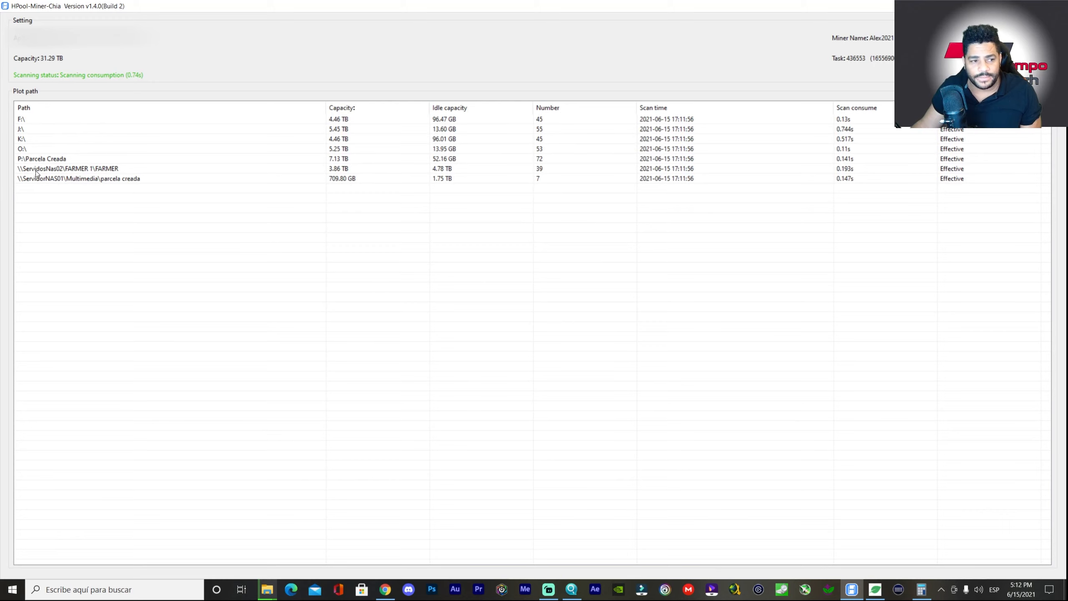
left_click(57, 169)
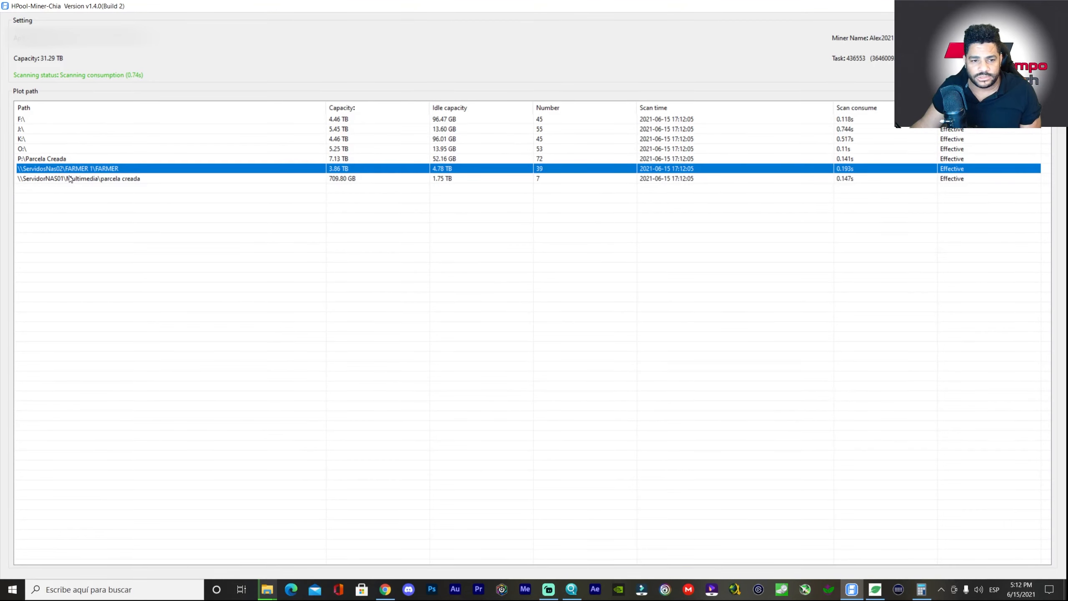
left_click(69, 179)
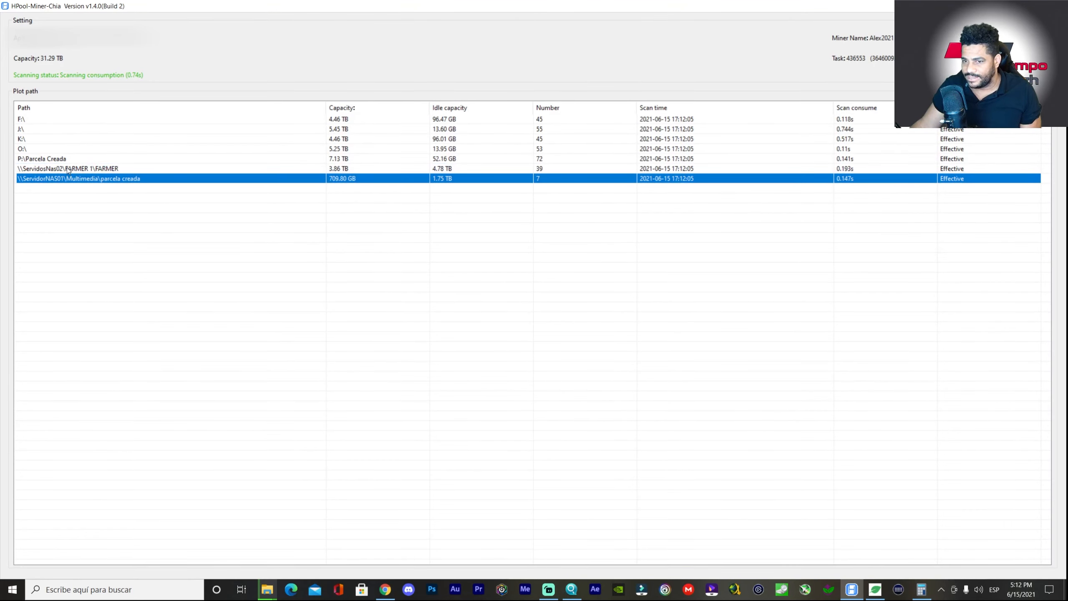
left_click(68, 169)
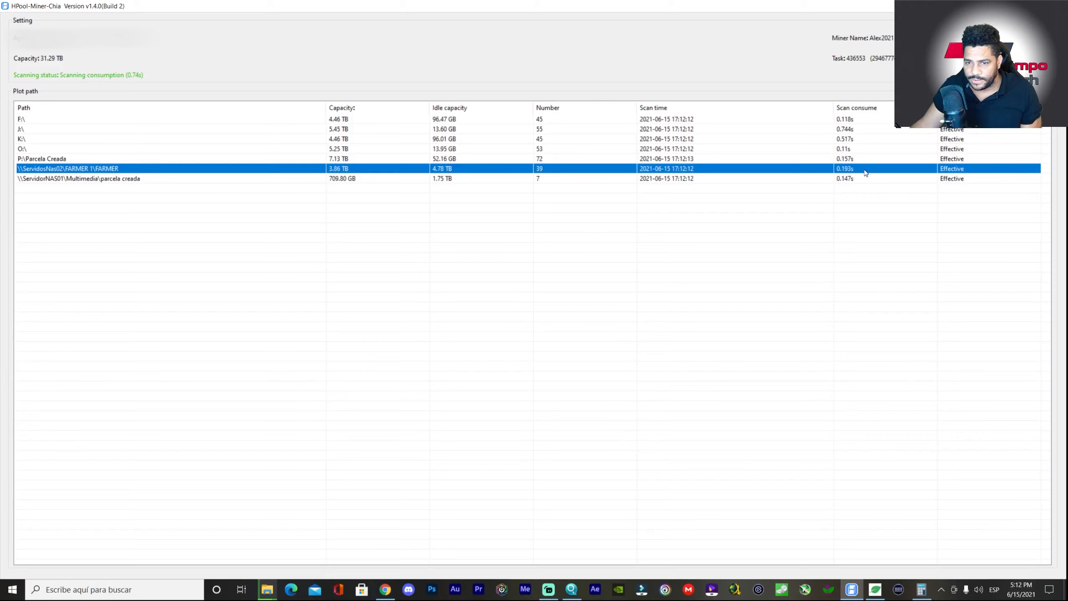
left_click(666, 182)
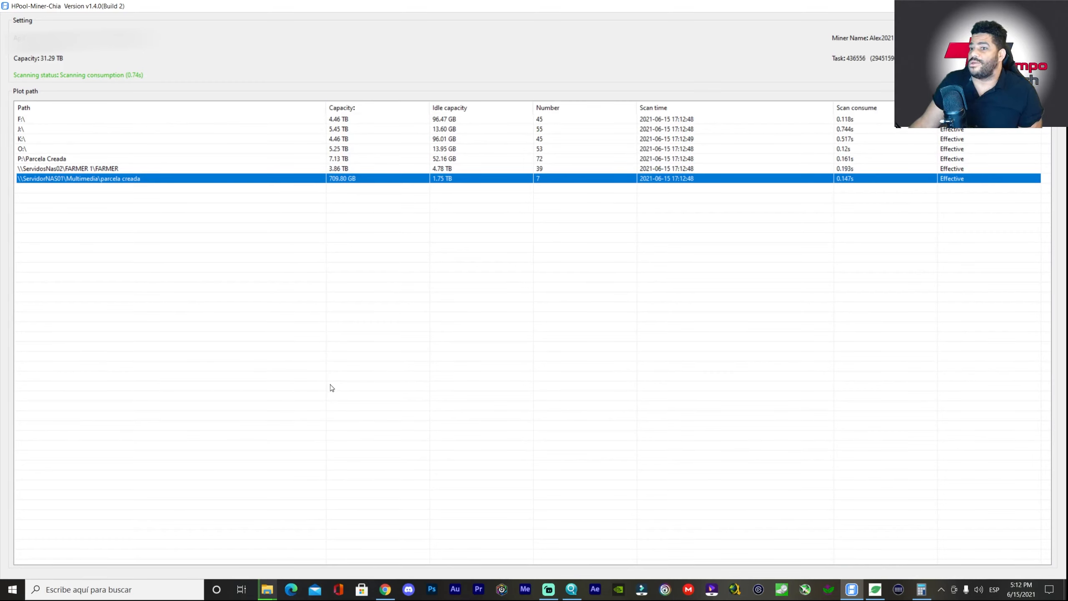
left_click(385, 589)
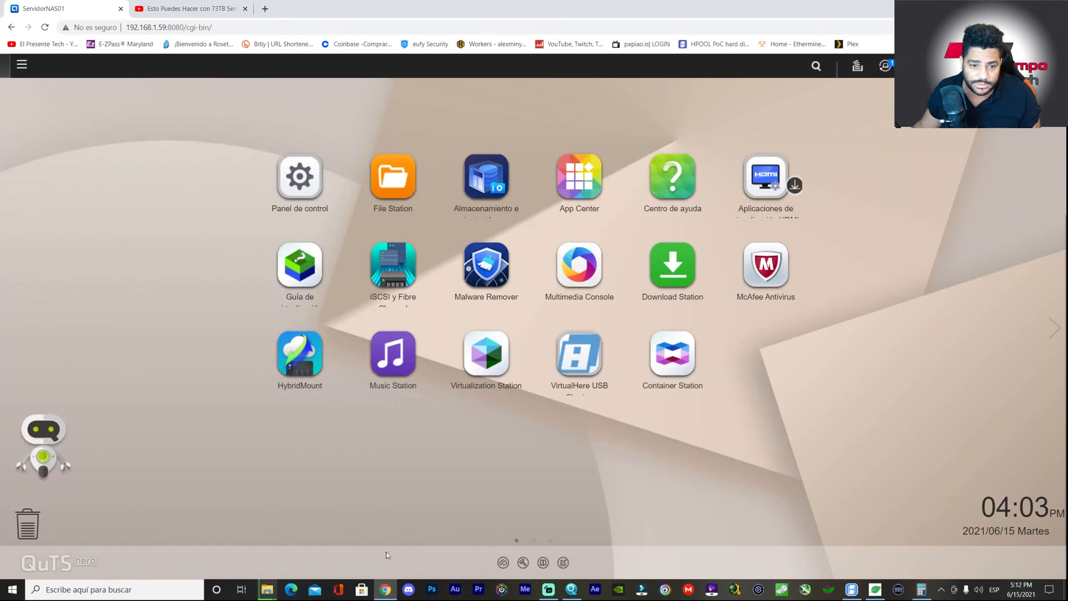
- Play the QNAP TS-h886 video full screen at 1080p quality
left_click(191, 9)
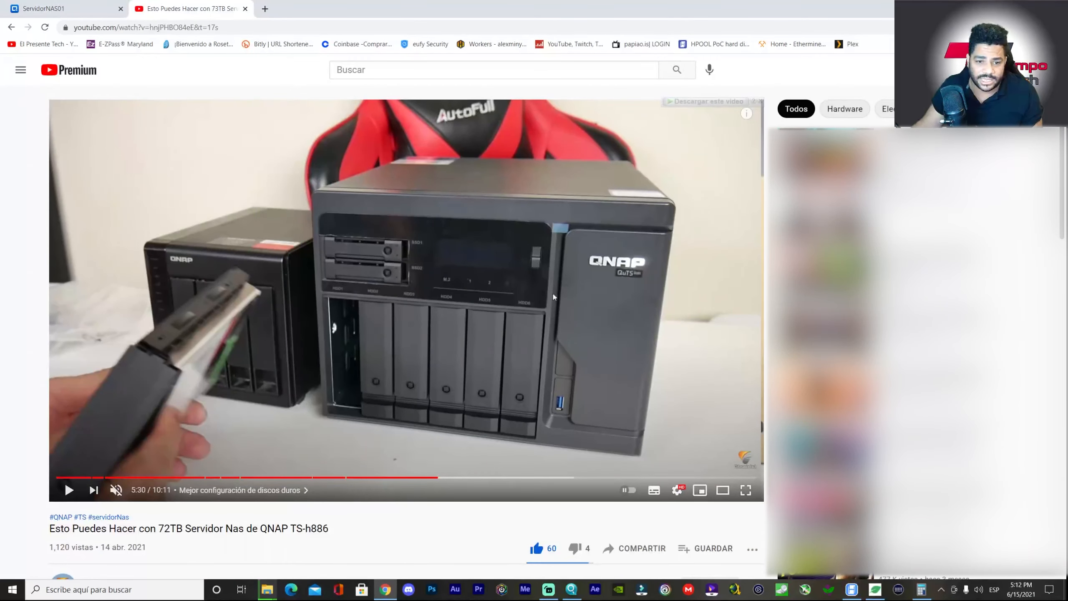
left_click(746, 490)
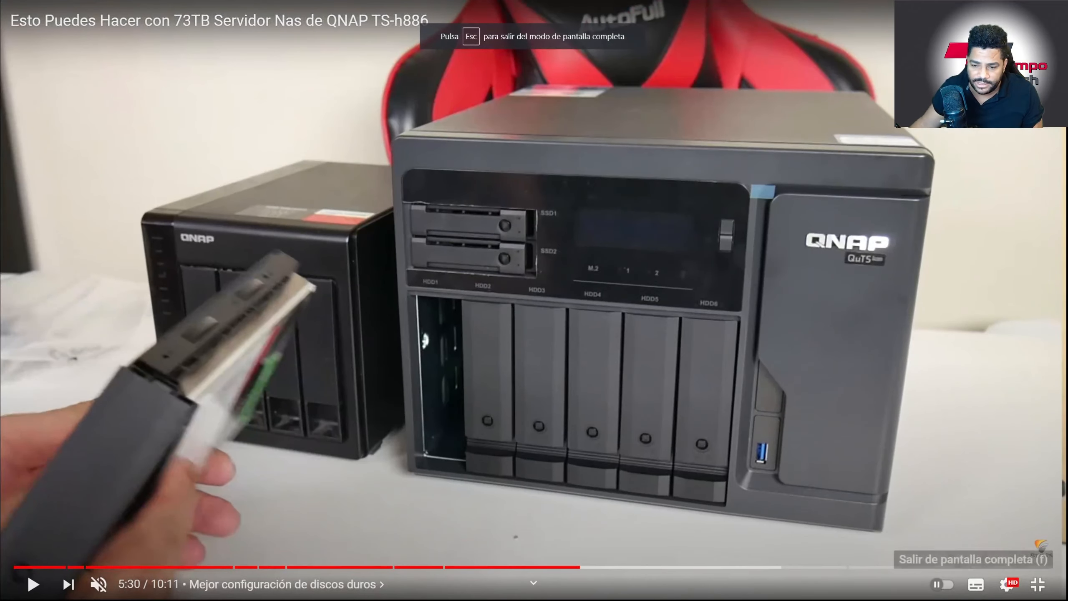
left_click(1006, 584)
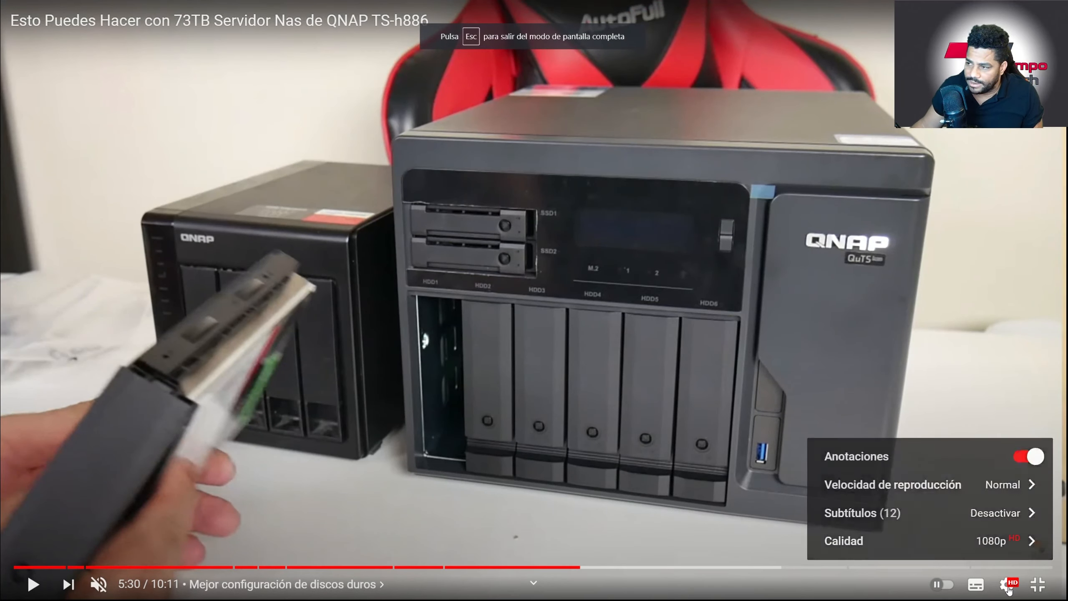
left_click(1017, 542)
left_click(952, 372)
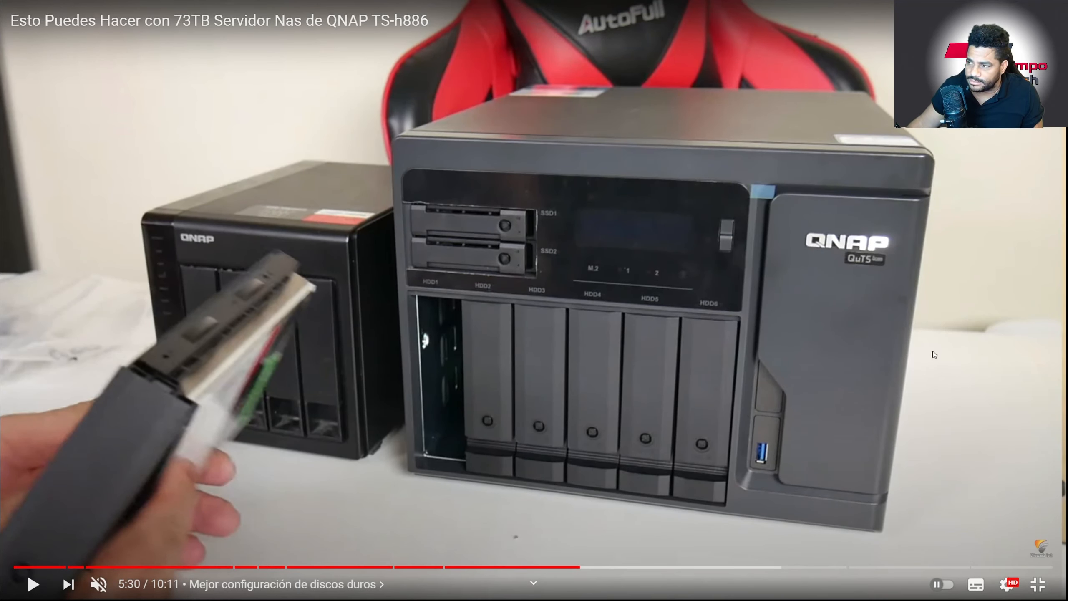
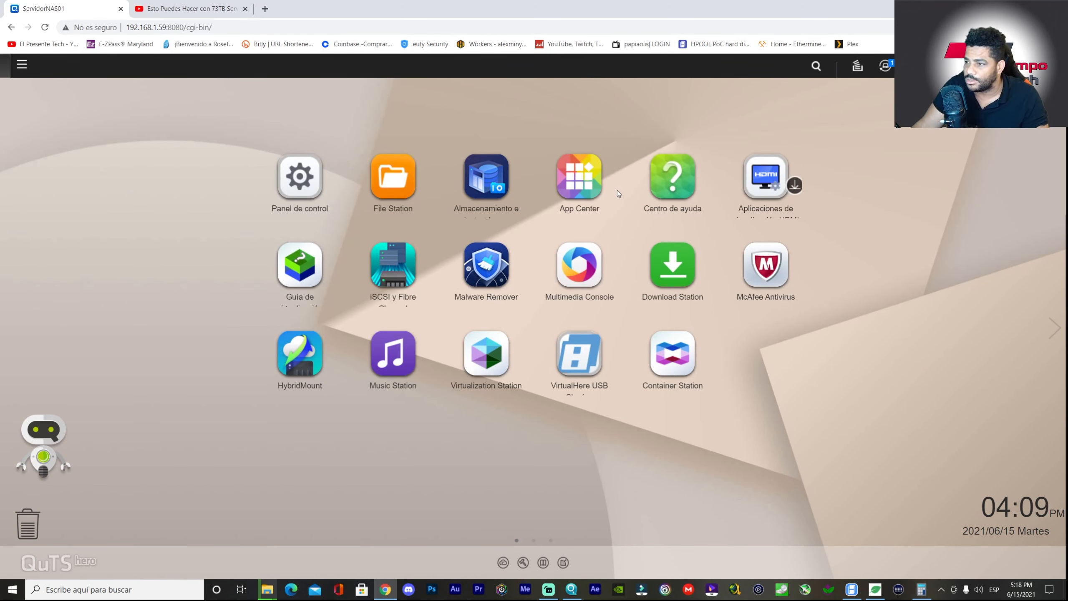
- Launch File Station from the QuTS hero desktop to browse the NAS shared folders
left_click(394, 186)
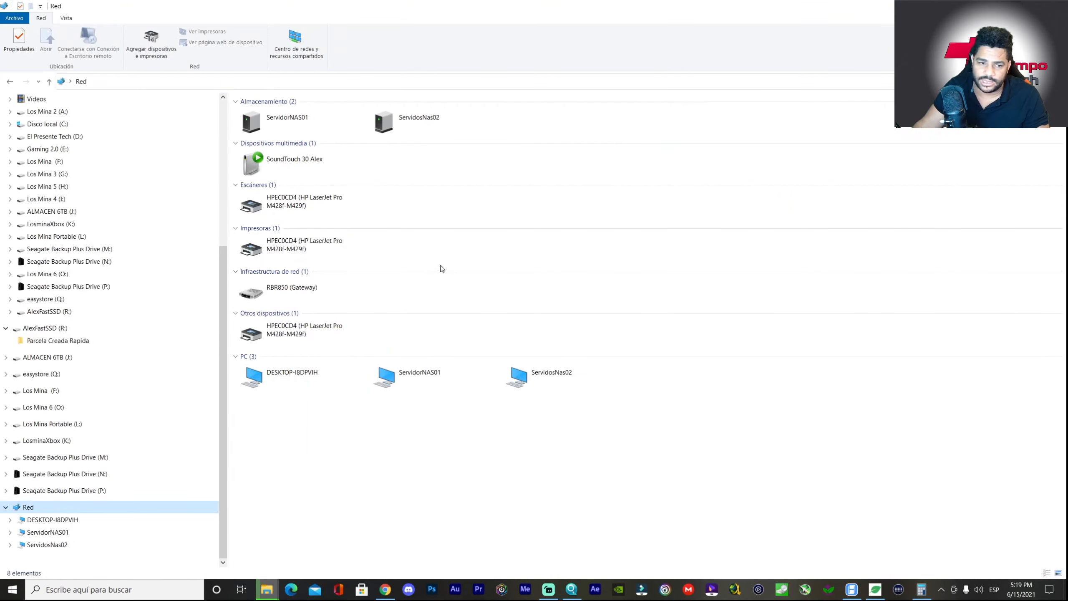
- In Explorer's Network view, open ServidorNAS01 > Multimedia > parcela creada
left_click(436, 374)
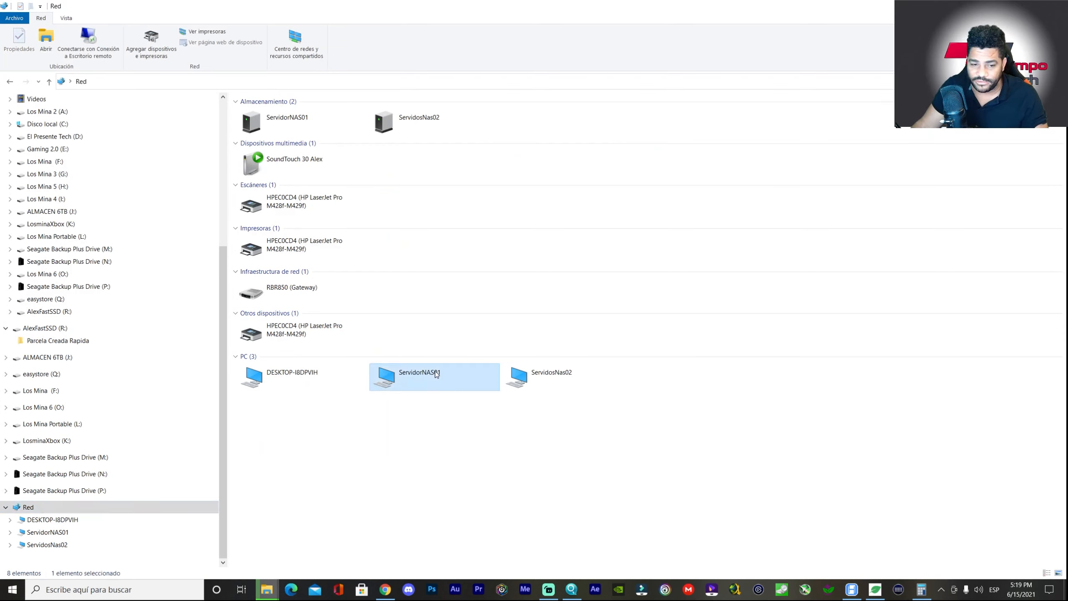
double_click(419, 379)
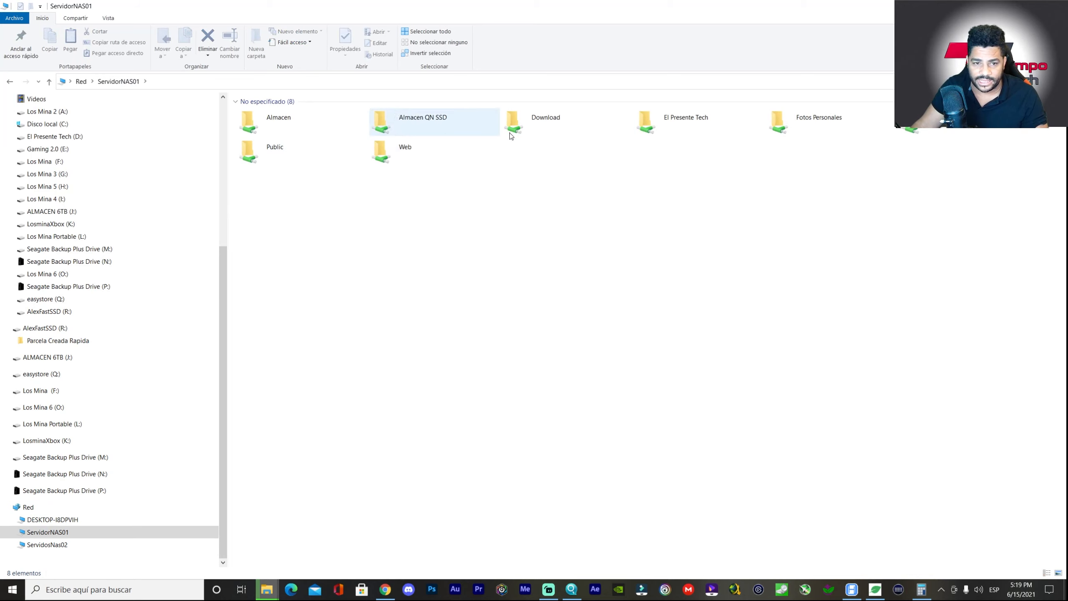
double_click(566, 120)
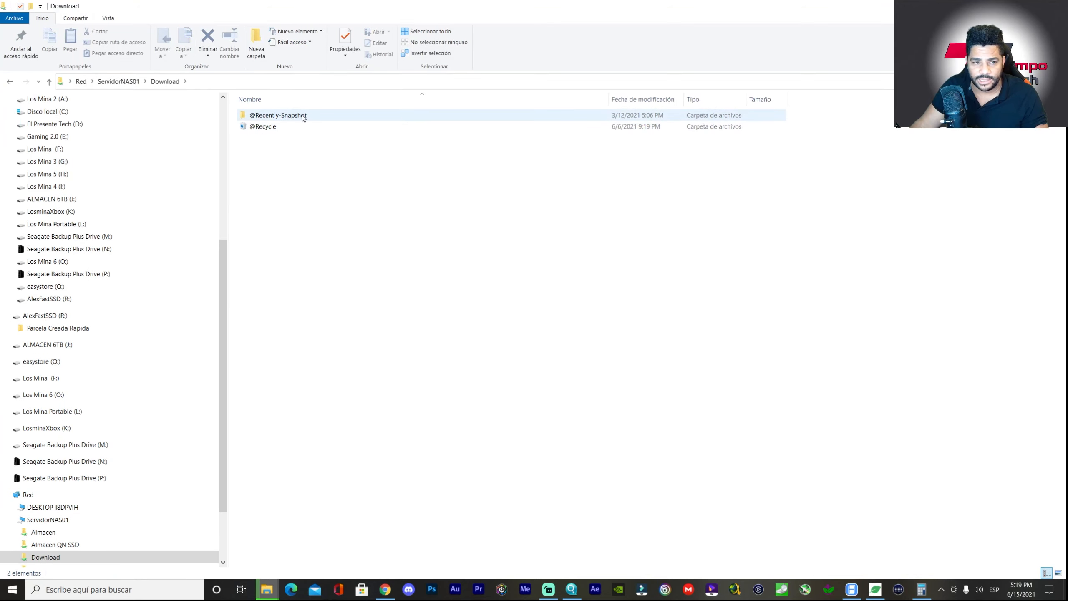
key("alt+Left")
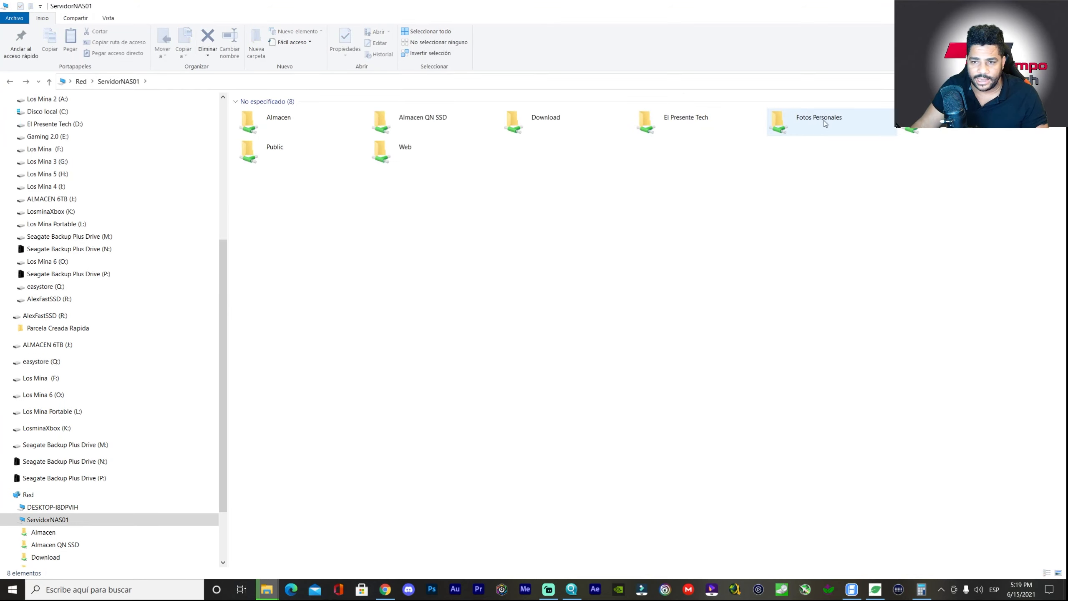
double_click(912, 121)
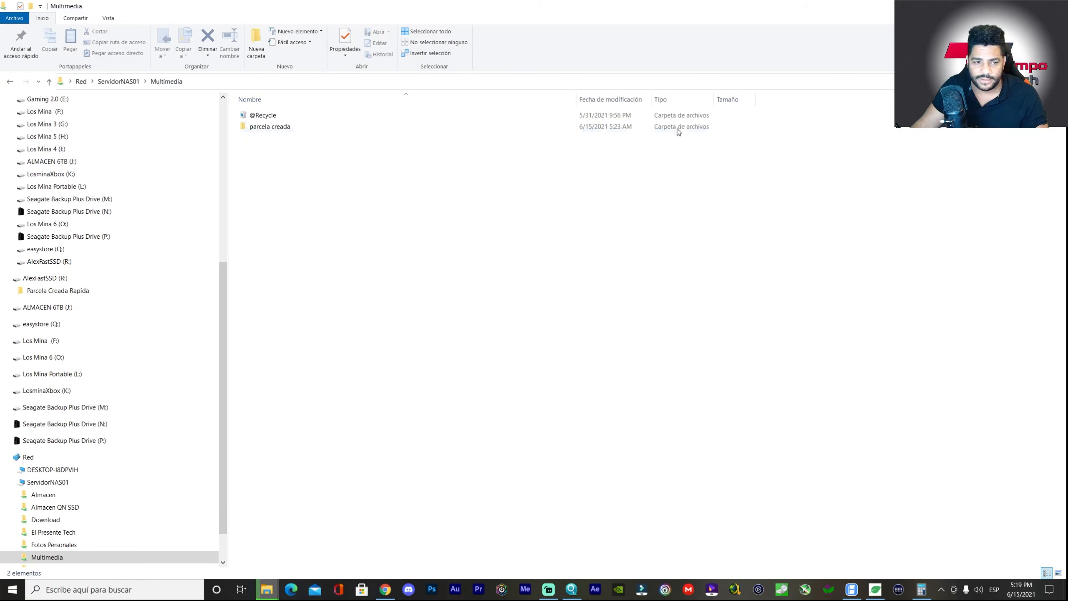
double_click(289, 127)
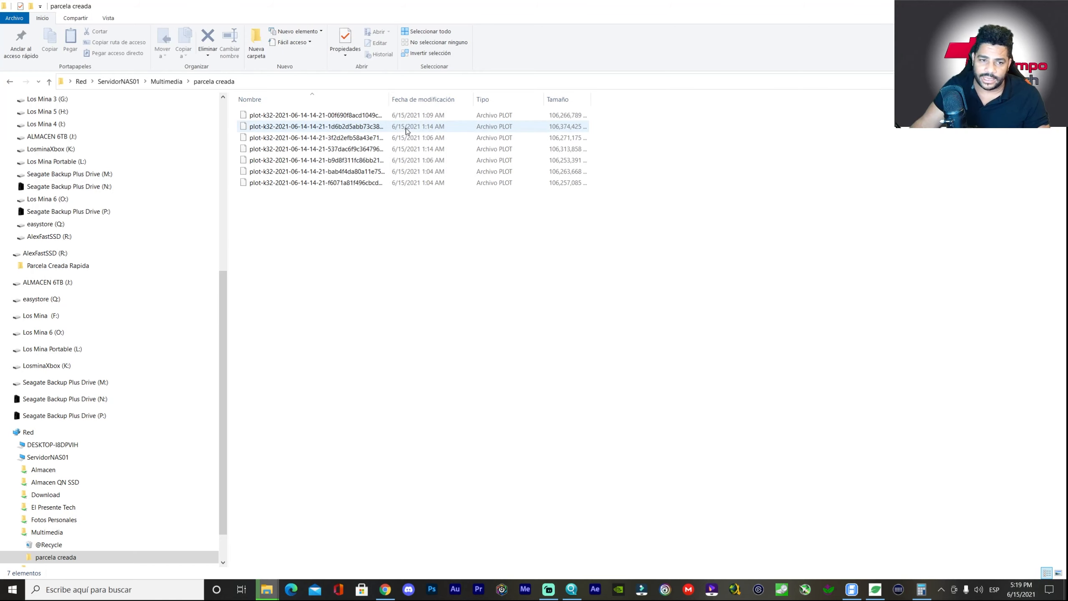
- Widen the Nombre column so the seven plot-k32 file names show in full
left_click_drag(388, 99, 537, 99)
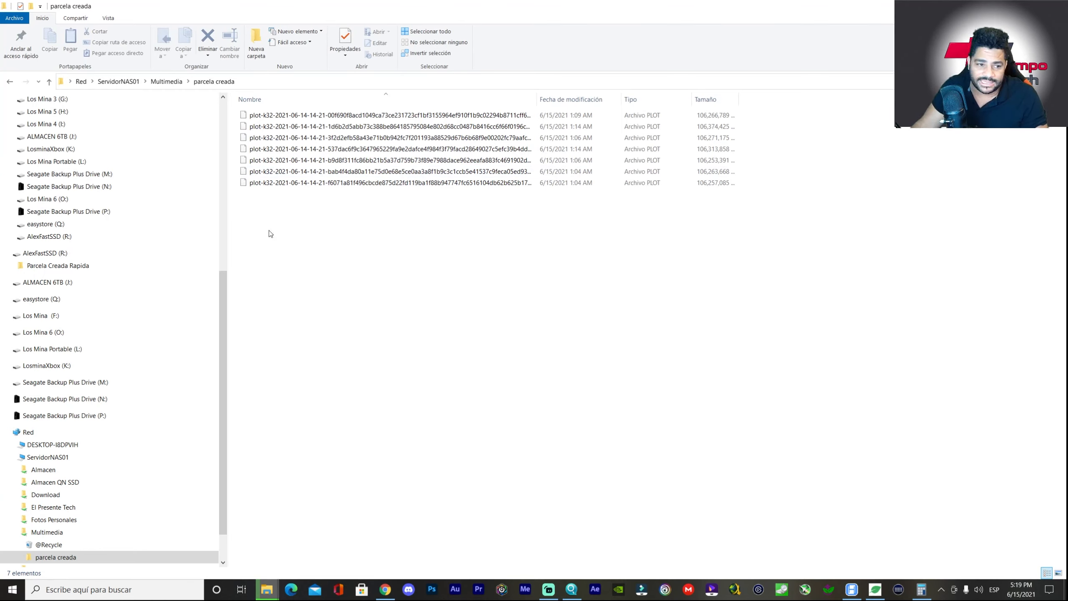
left_click_drag(223, 289, 253, 130)
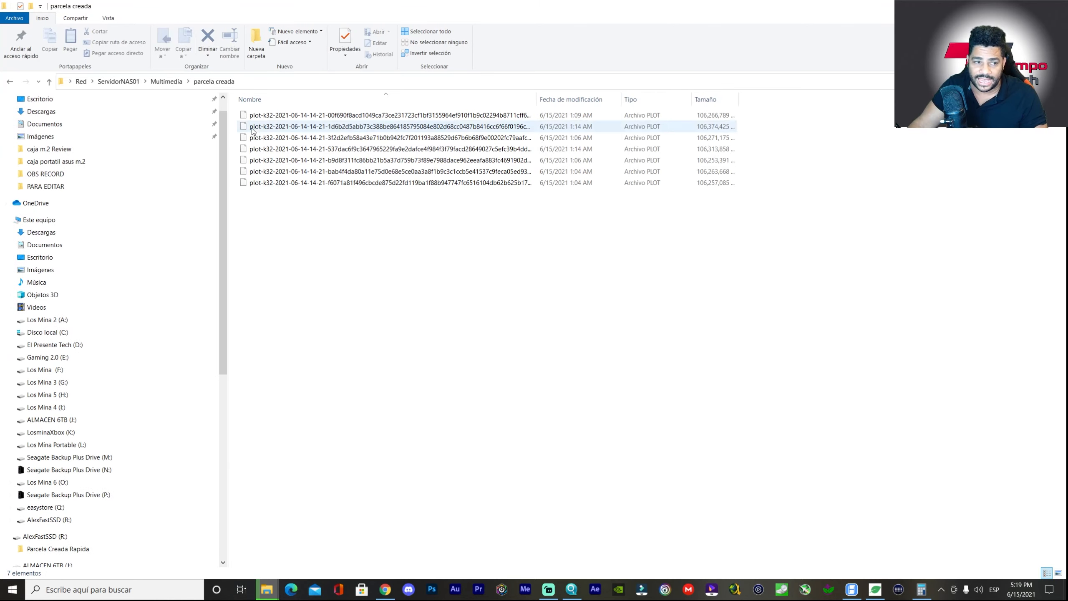
left_click(854, 592)
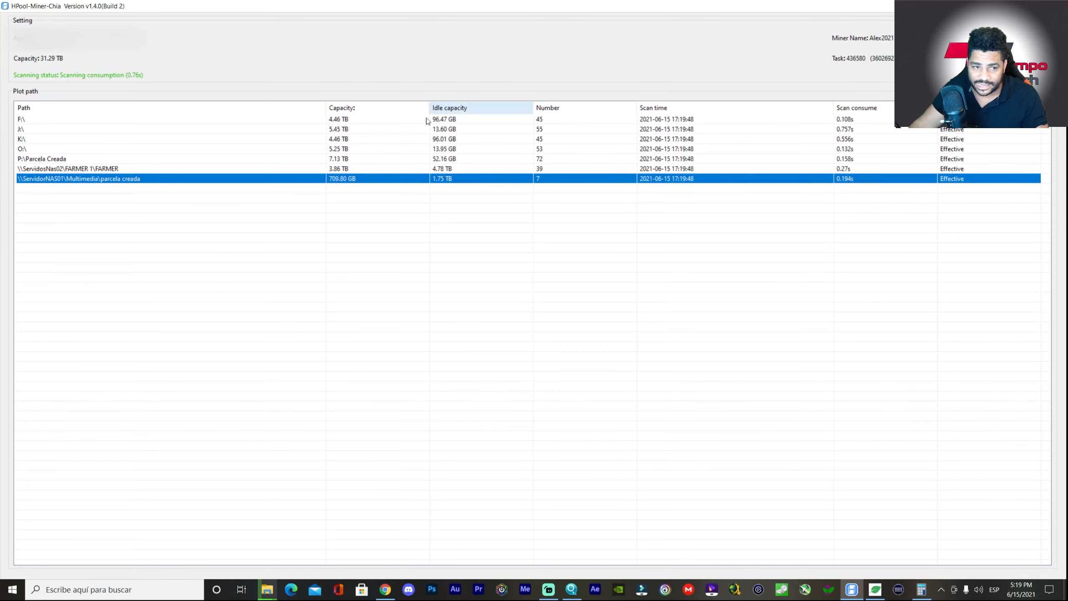
- Review the ServidosNas02 and ServidorNAS01 plot paths, then browse and cancel the scan directory chooser
left_click(68, 170)
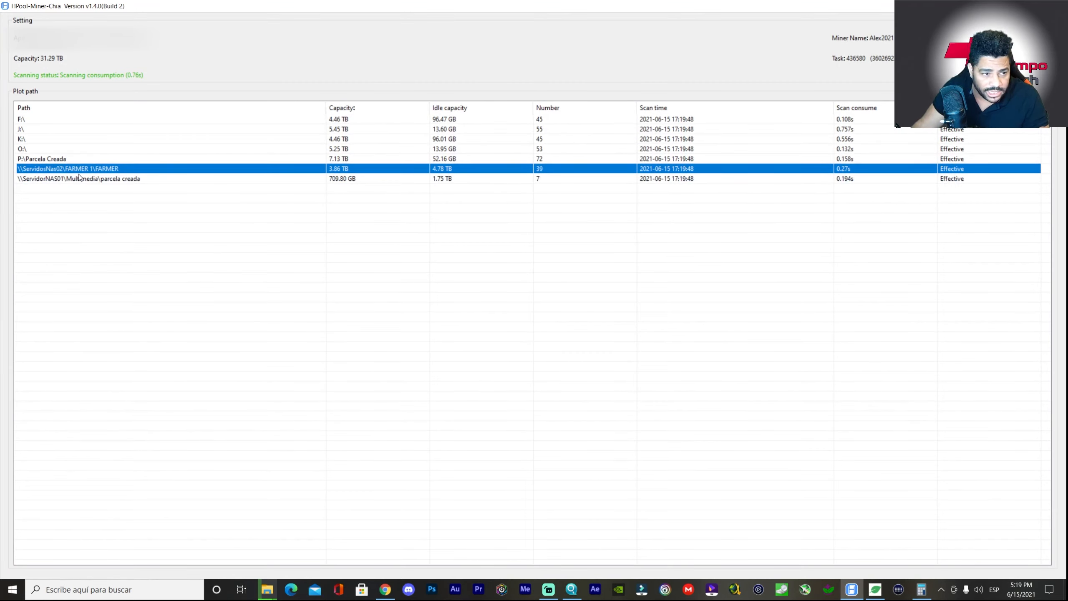
left_click(79, 178)
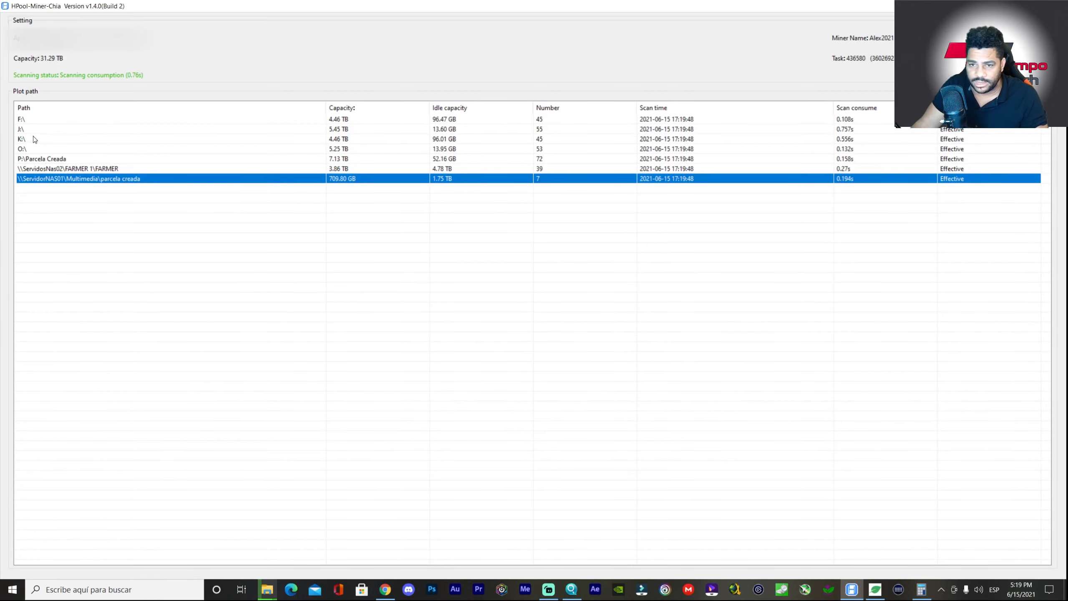
left_click(1018, 72)
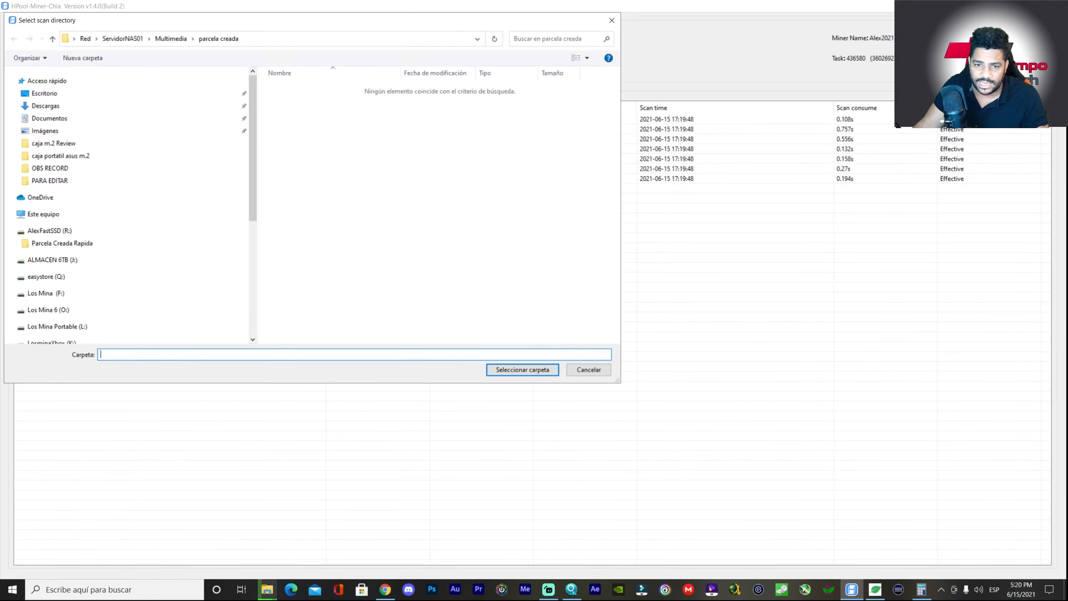
scroll(124, 207, "down", 7)
scroll(82, 274, "down", 6)
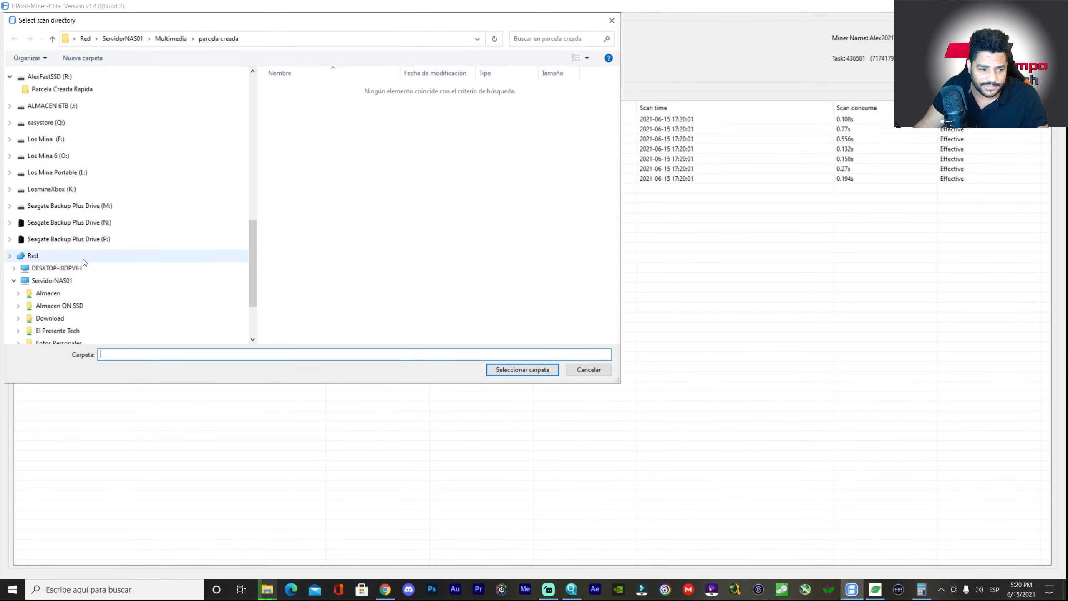
scroll(36, 241, "down", 1)
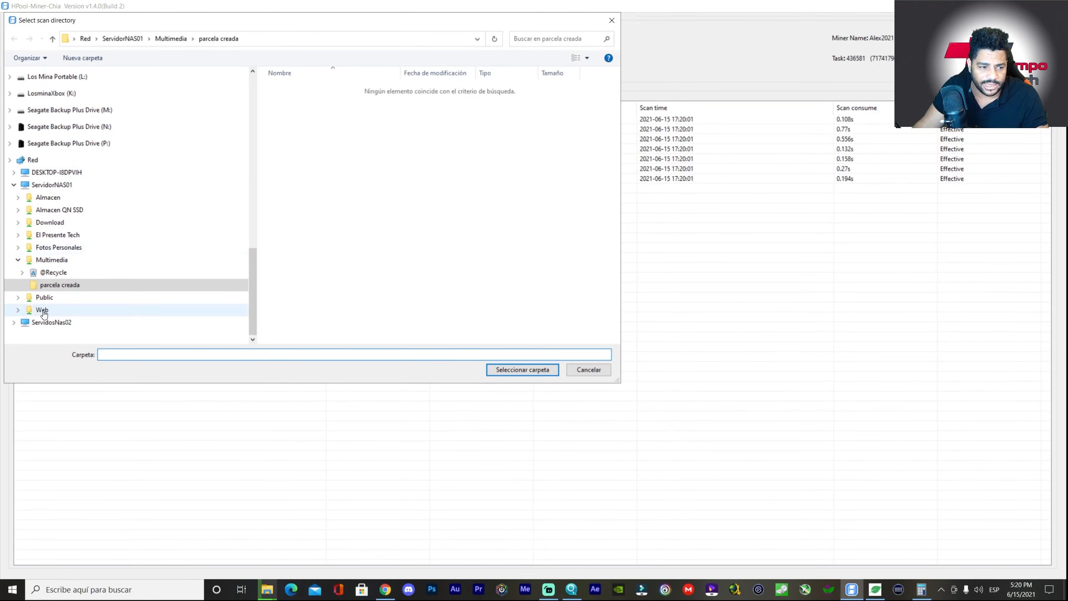
double_click(25, 184)
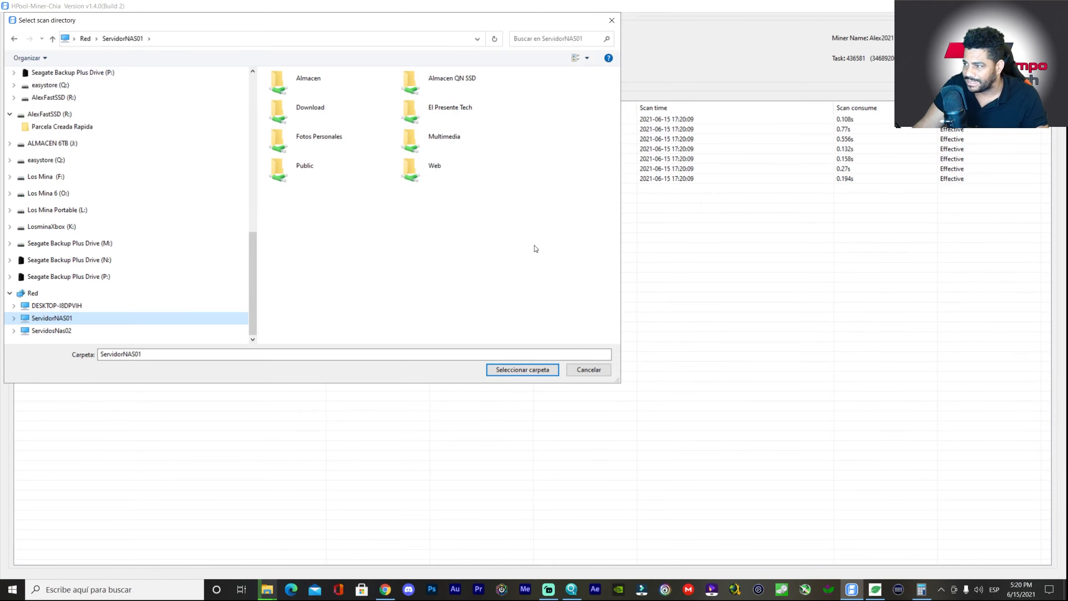
left_click(608, 371)
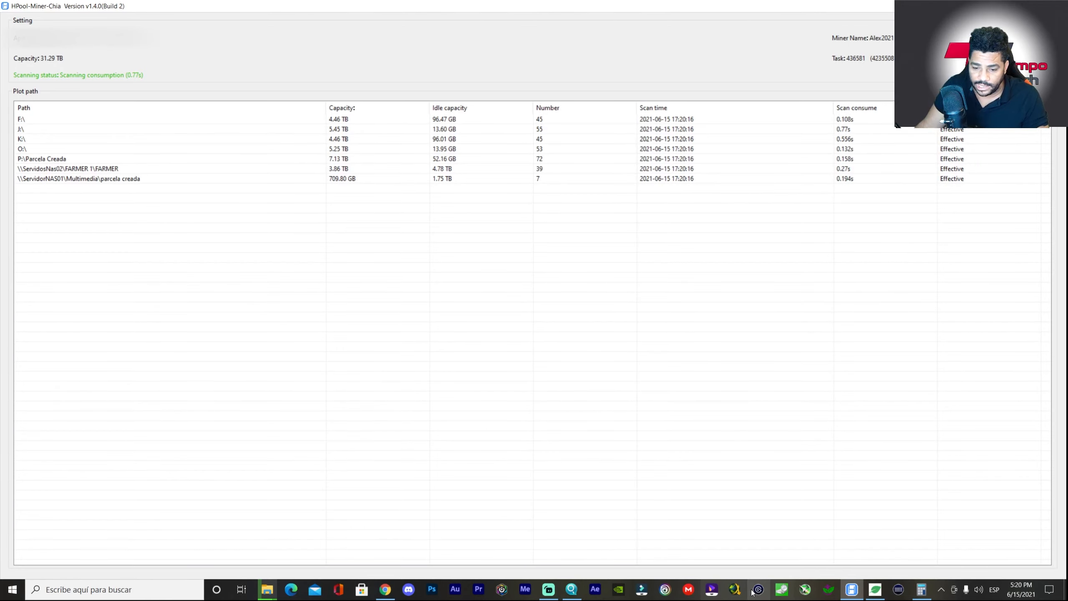
- Check the Chia Blockchain farm overview, then launch a new File Explorer window
left_click(875, 590)
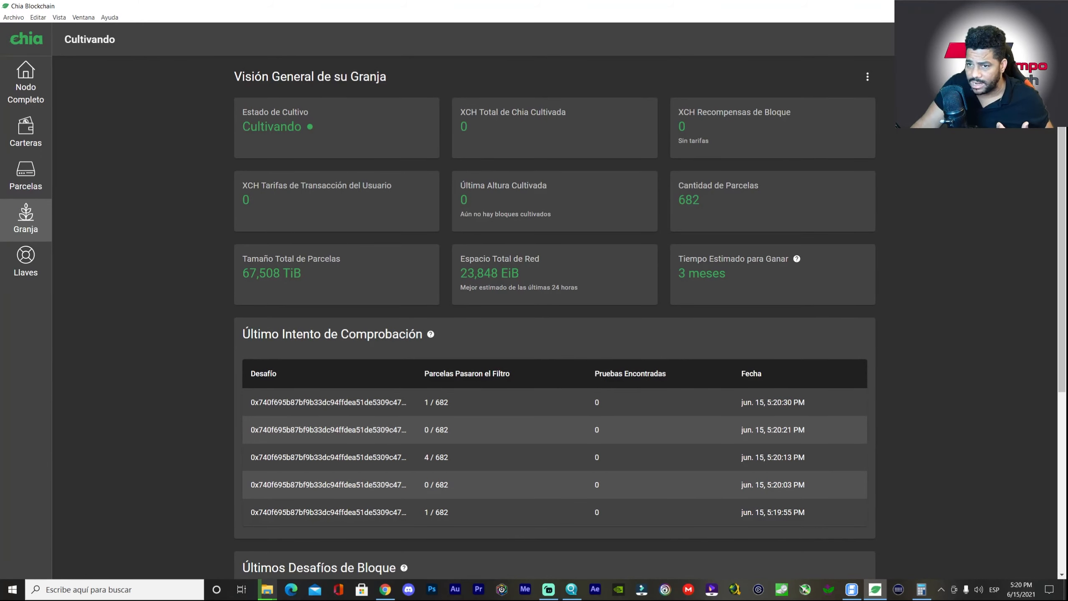
key("alt+Tab")
left_click(127, 590)
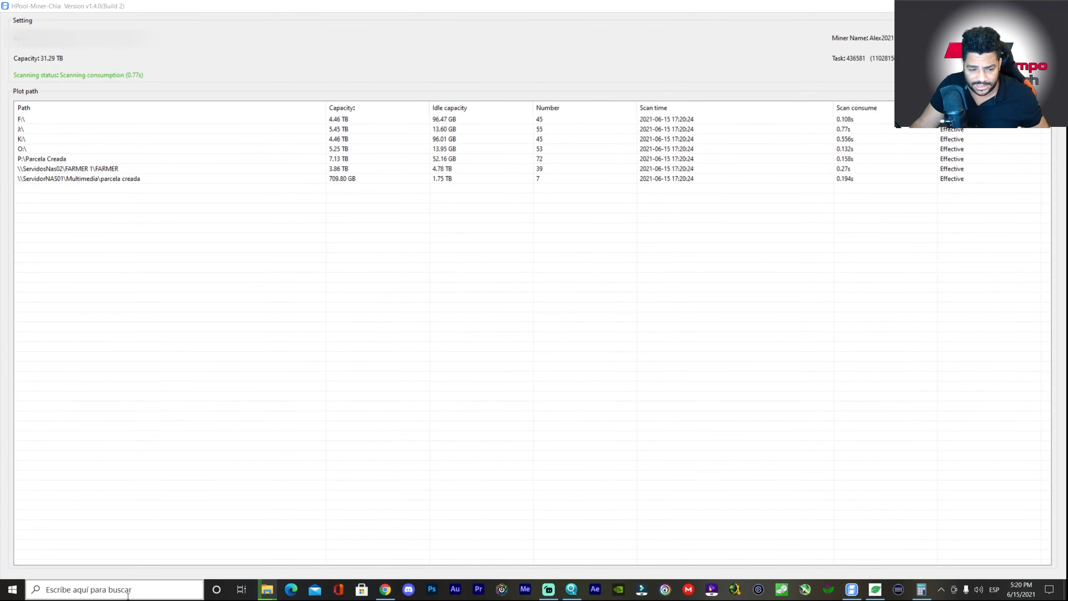
left_click(58, 327)
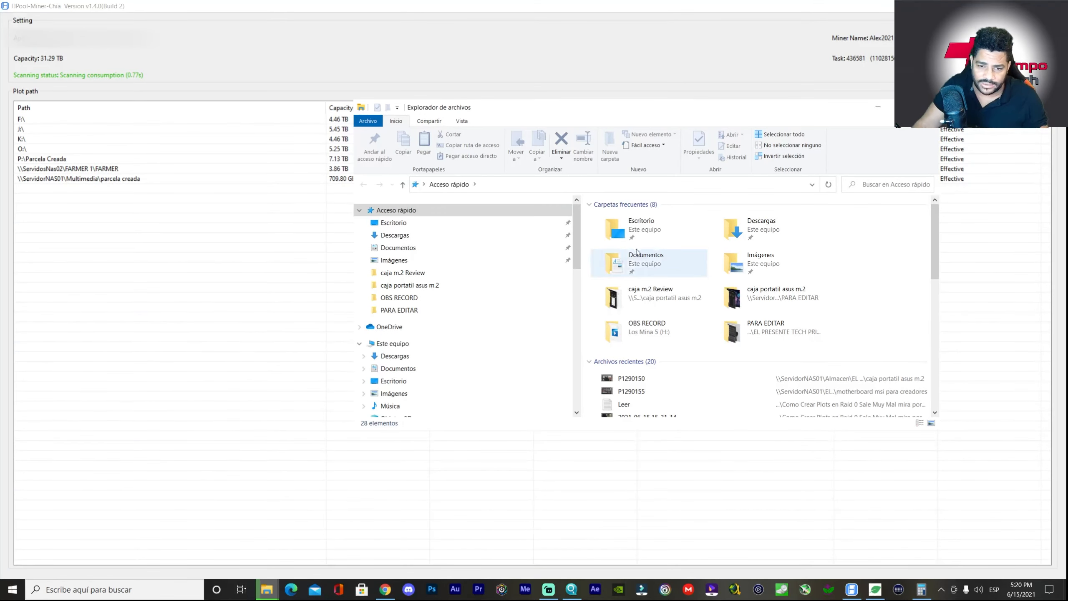
- Maximize File Explorer on Este equipo to view all drives and their free space
left_click(392, 343)
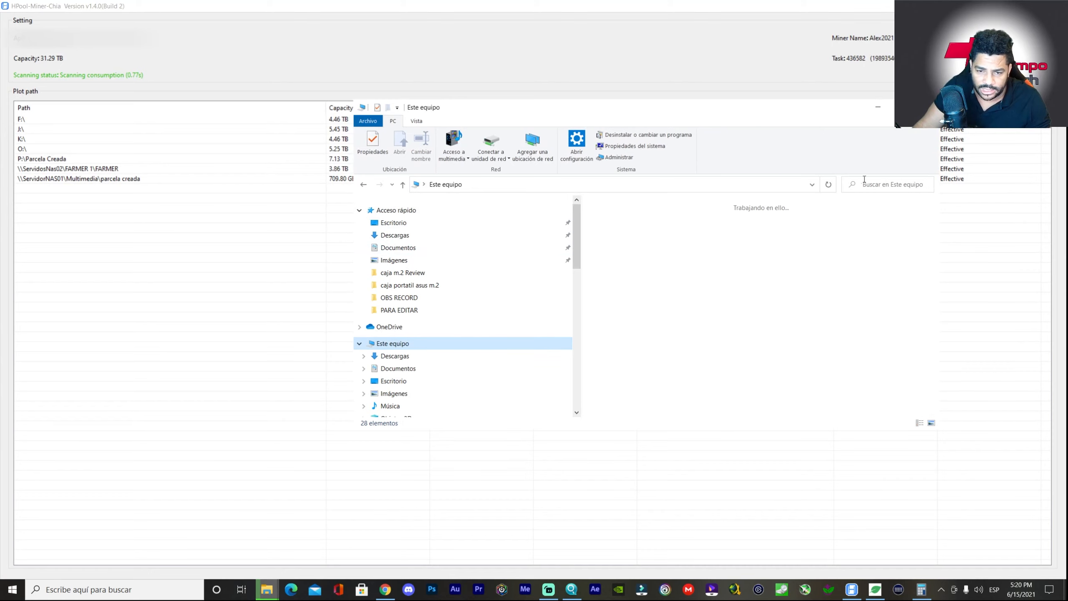
left_click(902, 107)
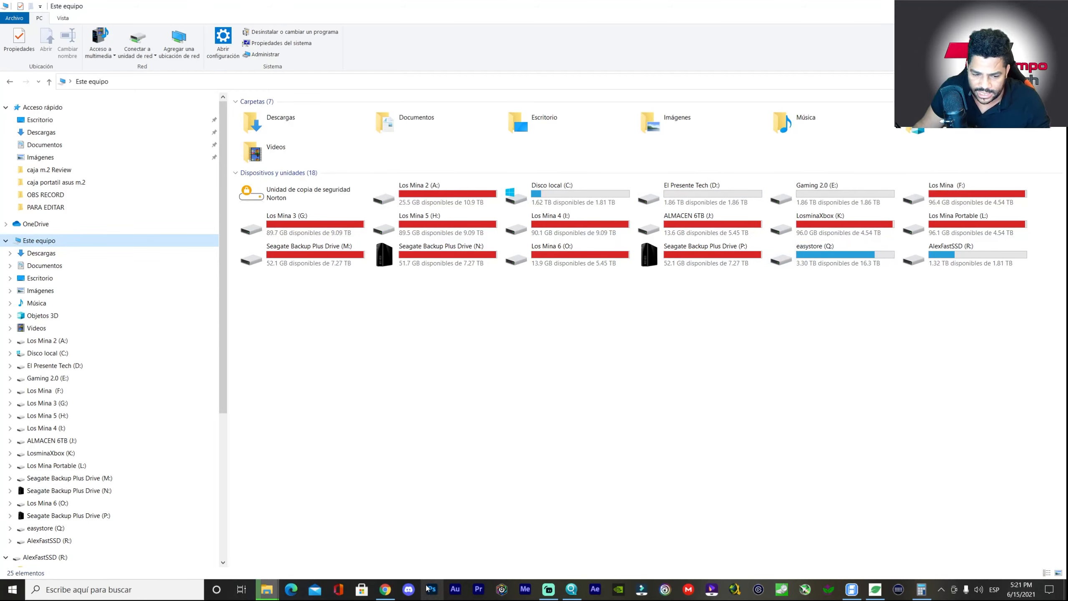
left_click(571, 590)
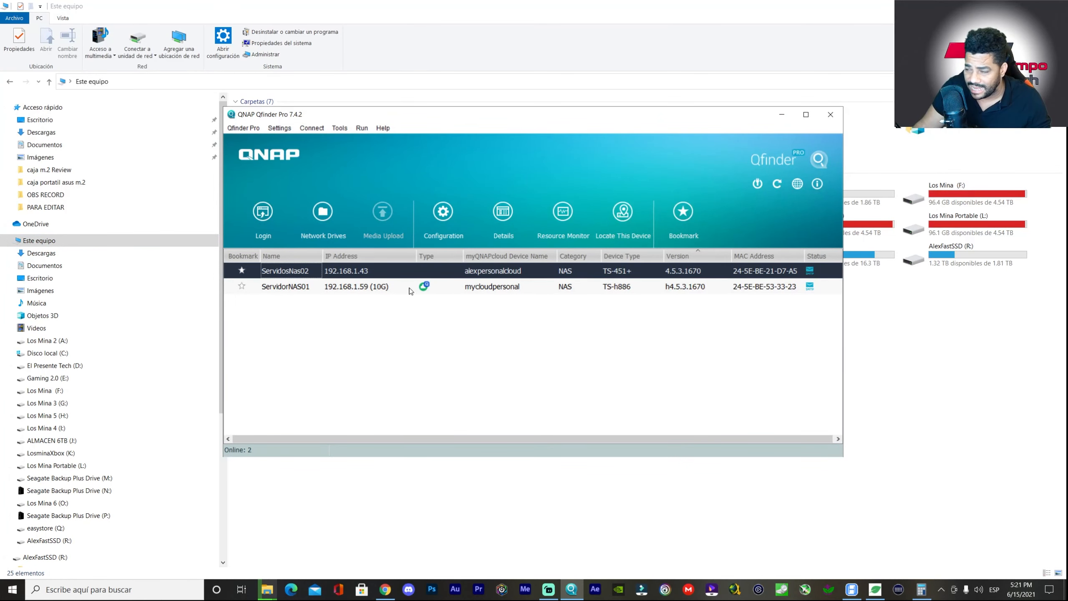
- Select ServidorNAS01 (192.168.1.59) in Qfinder Pro and return to its QuTS hero page
left_click(380, 292)
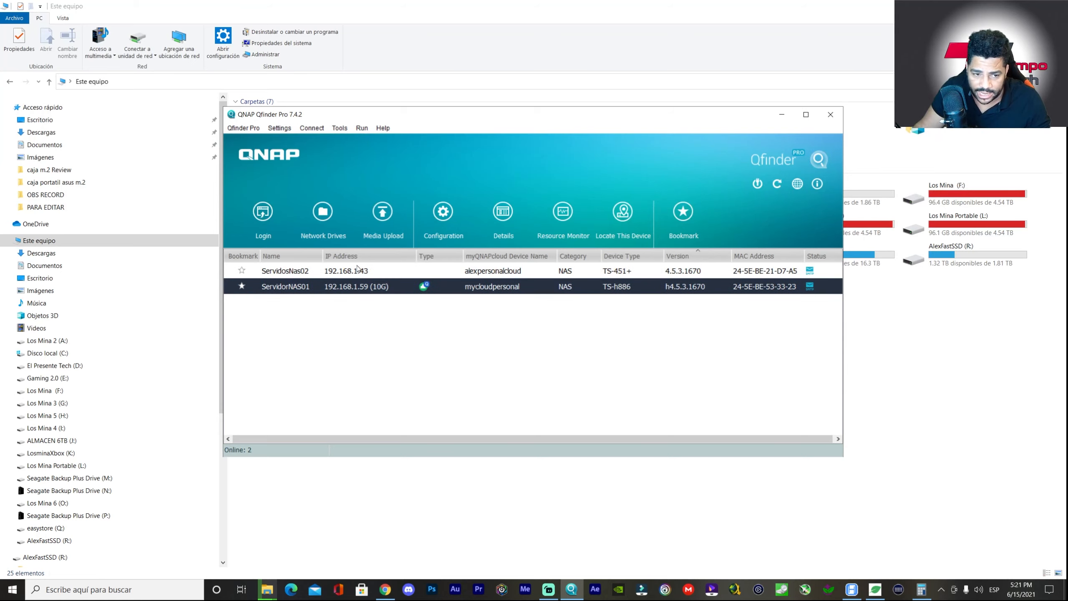
left_click(375, 271)
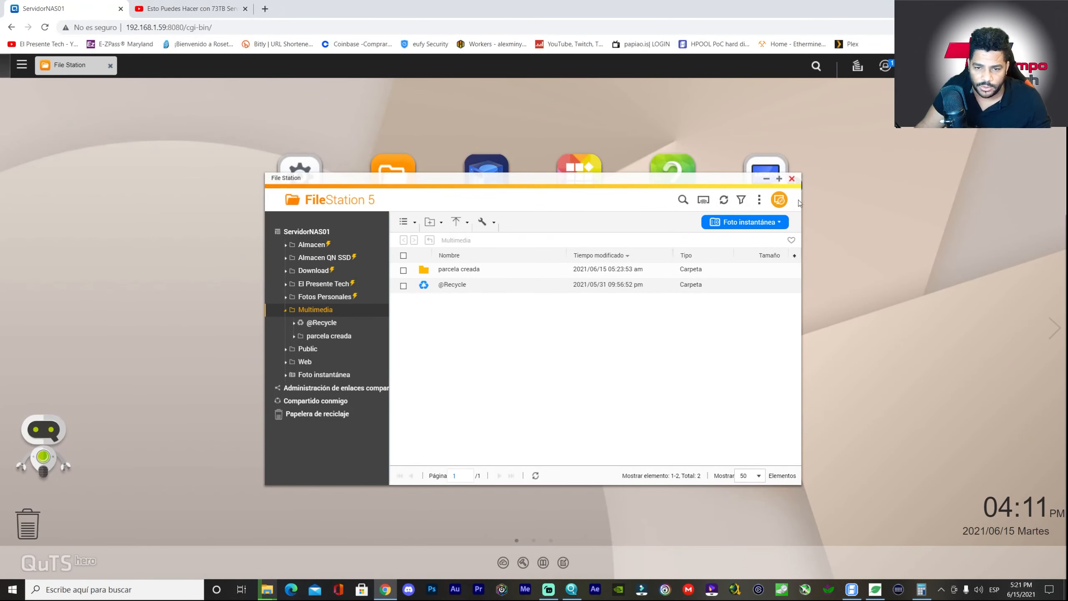
- Close File Station and open Almacenamiento e instantáneas to see the 45.4 TB storage overview
left_click(792, 178)
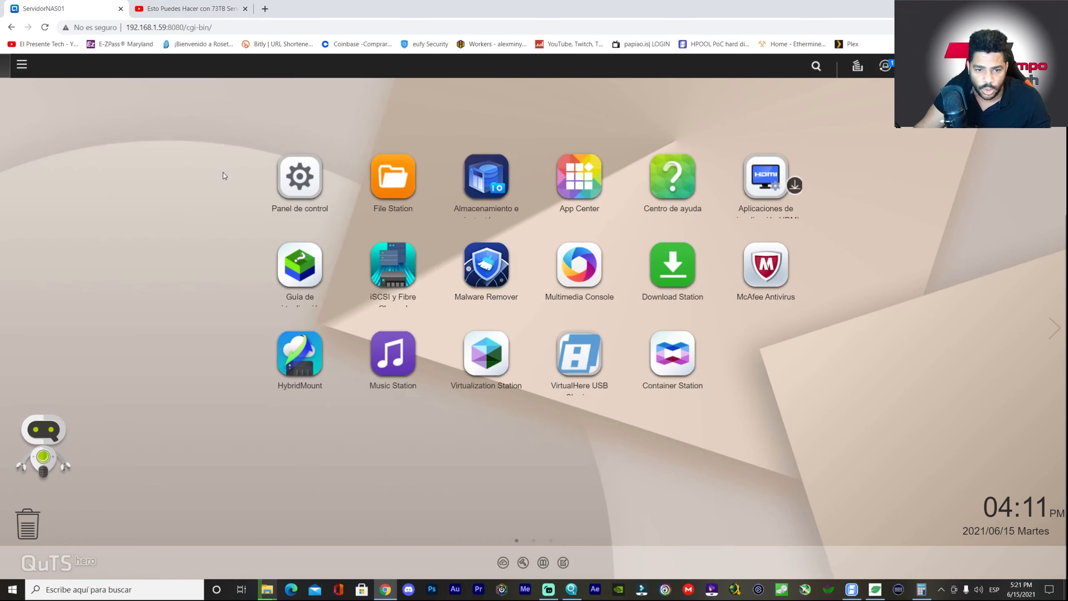
left_click(399, 176)
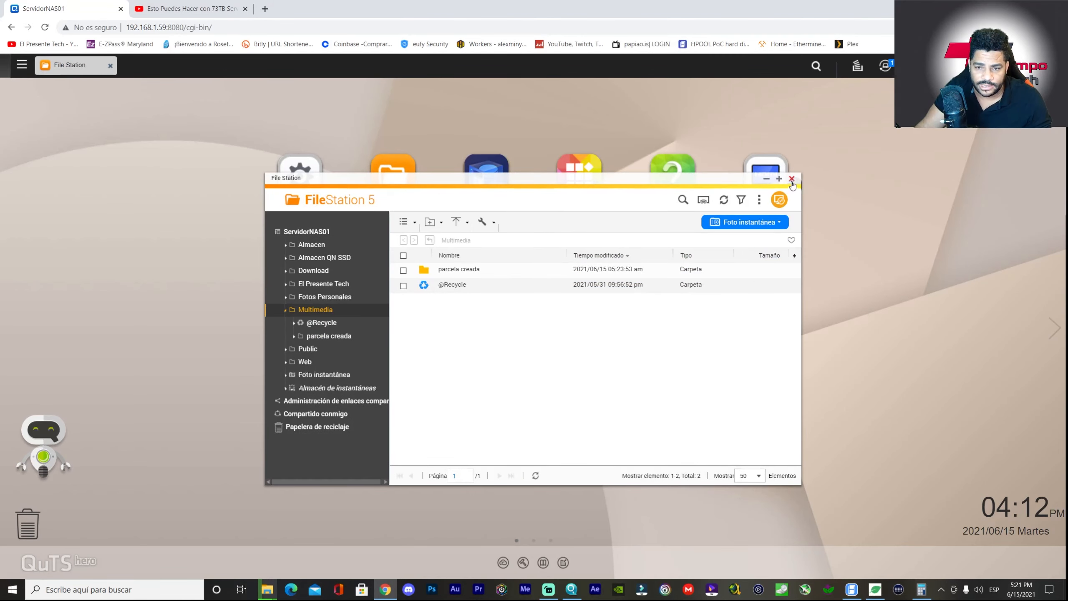
left_click(791, 178)
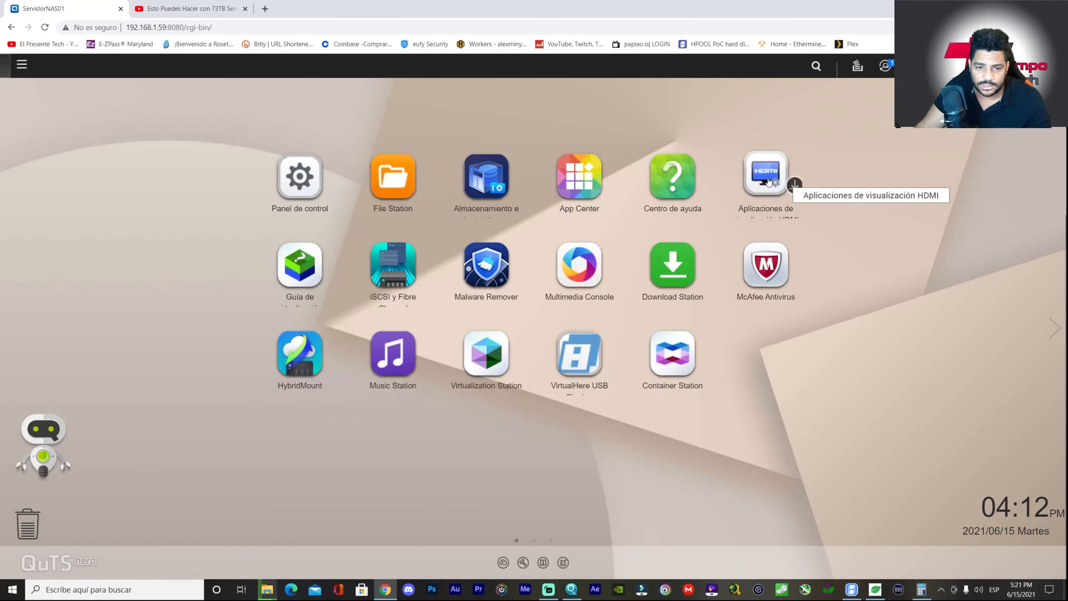
left_click(507, 180)
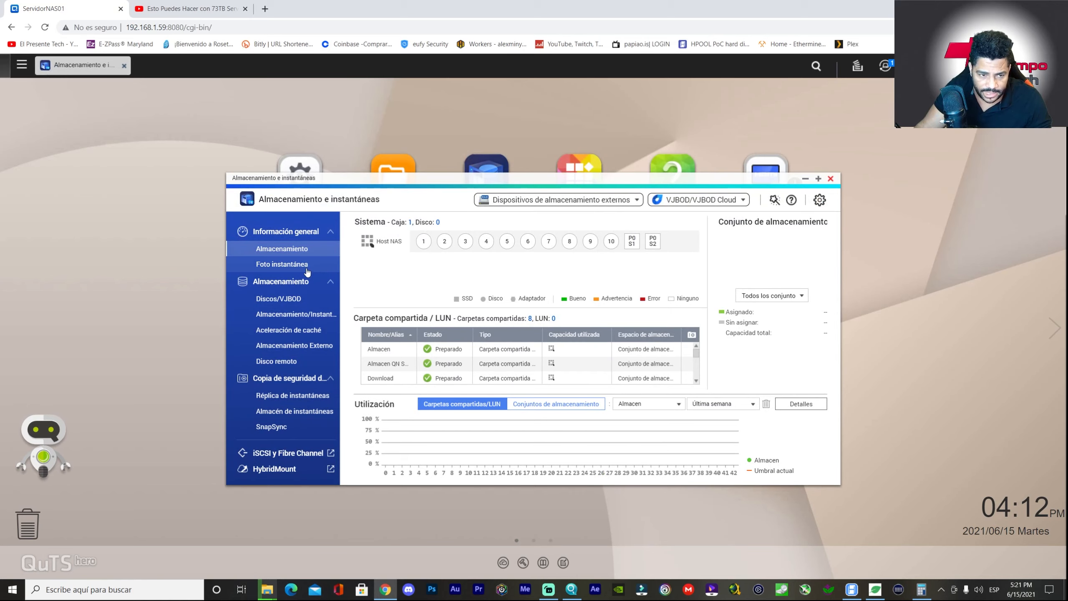
- List the three storage pools, checking their usage bars and expanding then collapsing the second pool
left_click(284, 314)
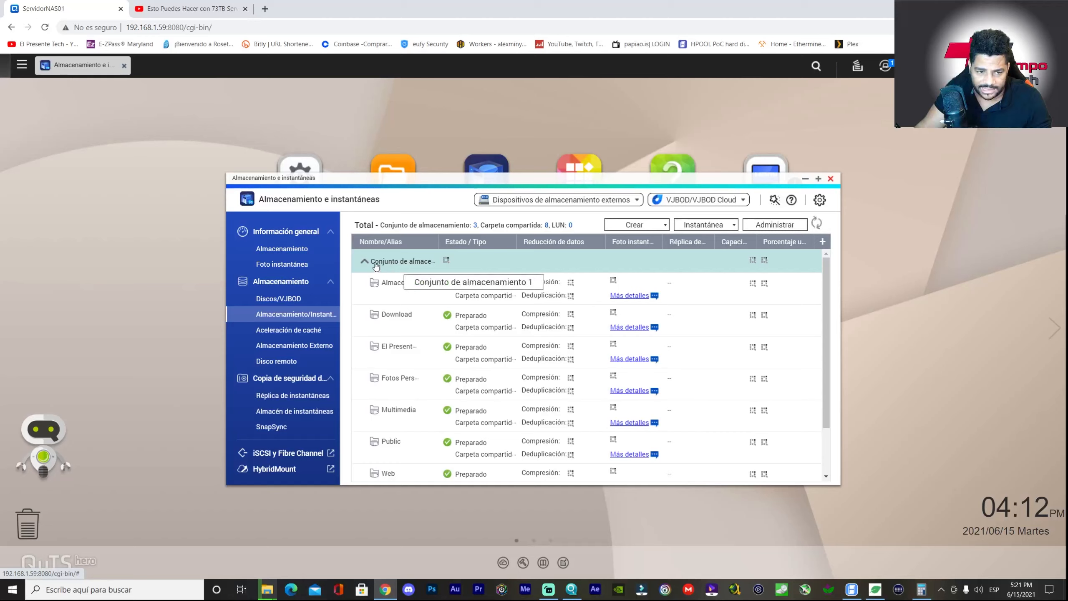
left_click(365, 262)
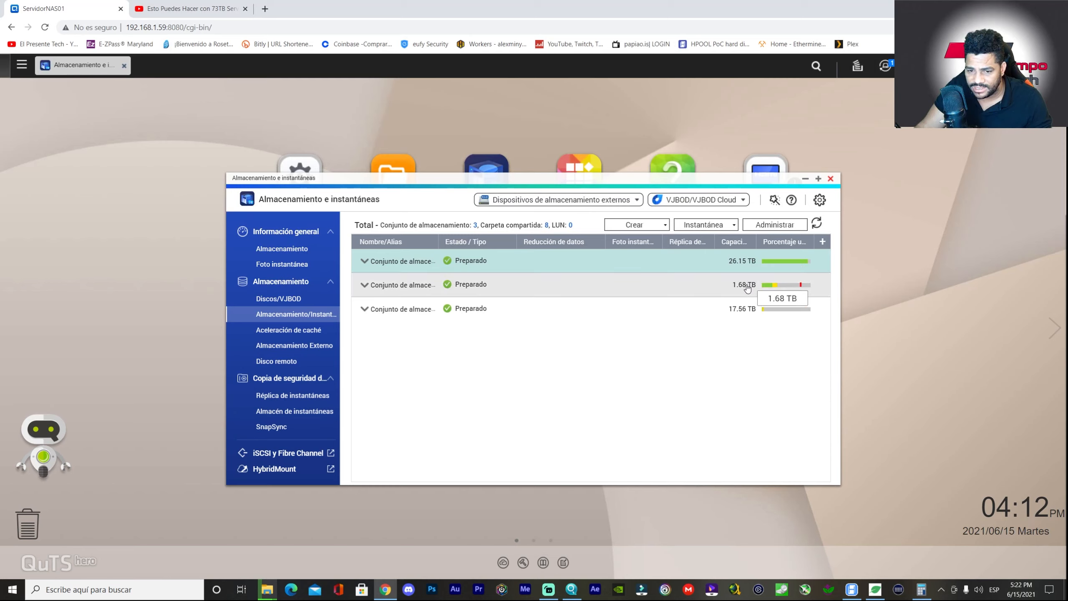
mouse_move(770, 313)
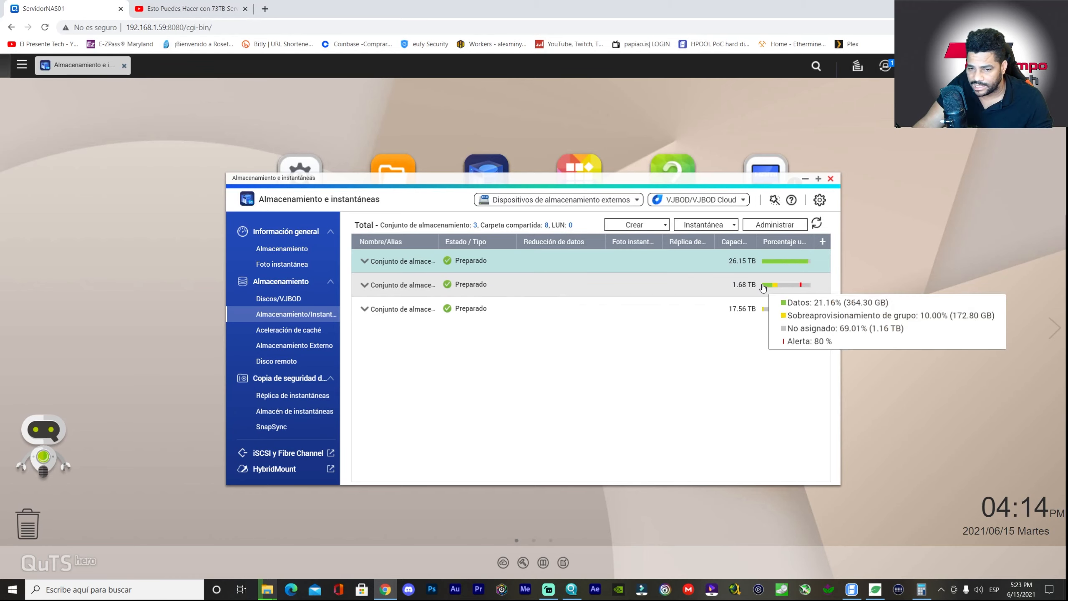
mouse_move(768, 290)
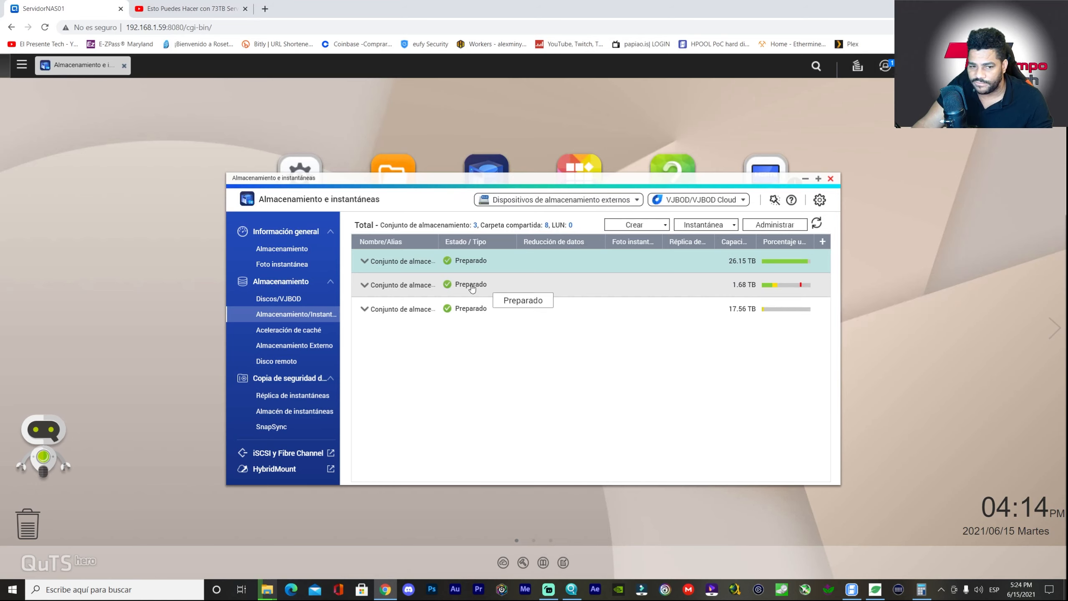
left_click(455, 290)
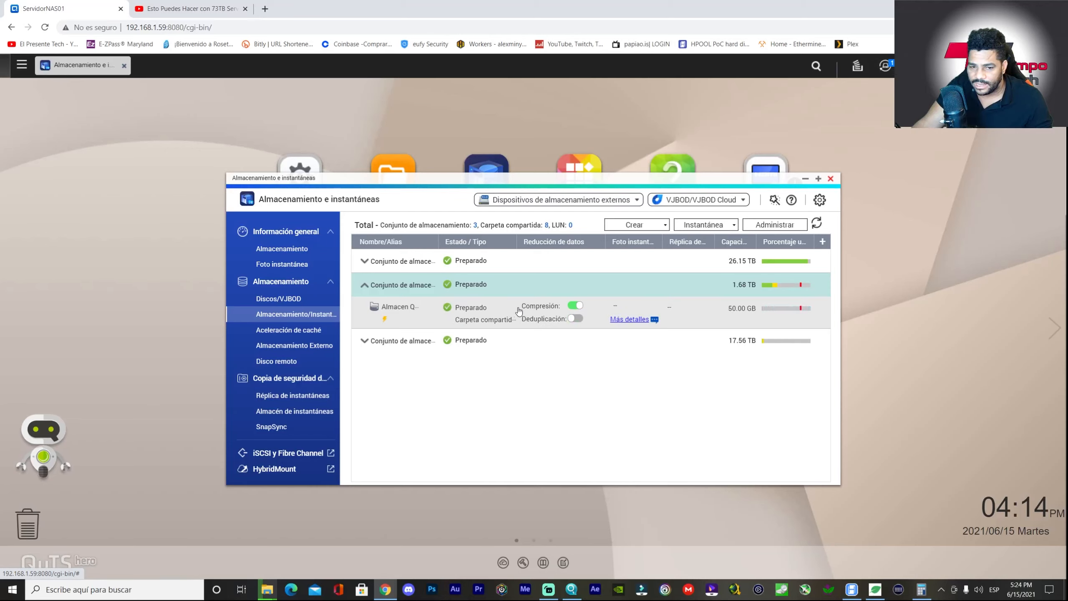
left_click(366, 286)
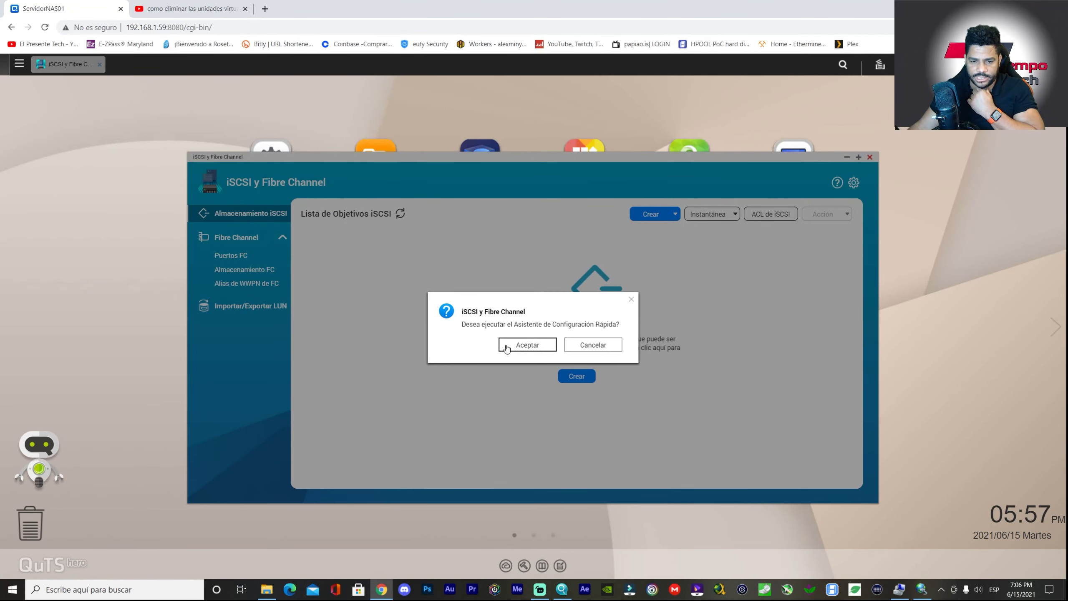
- Start the quick configuration wizard and name the new iSCSI target AlmacenNas
left_click(504, 346)
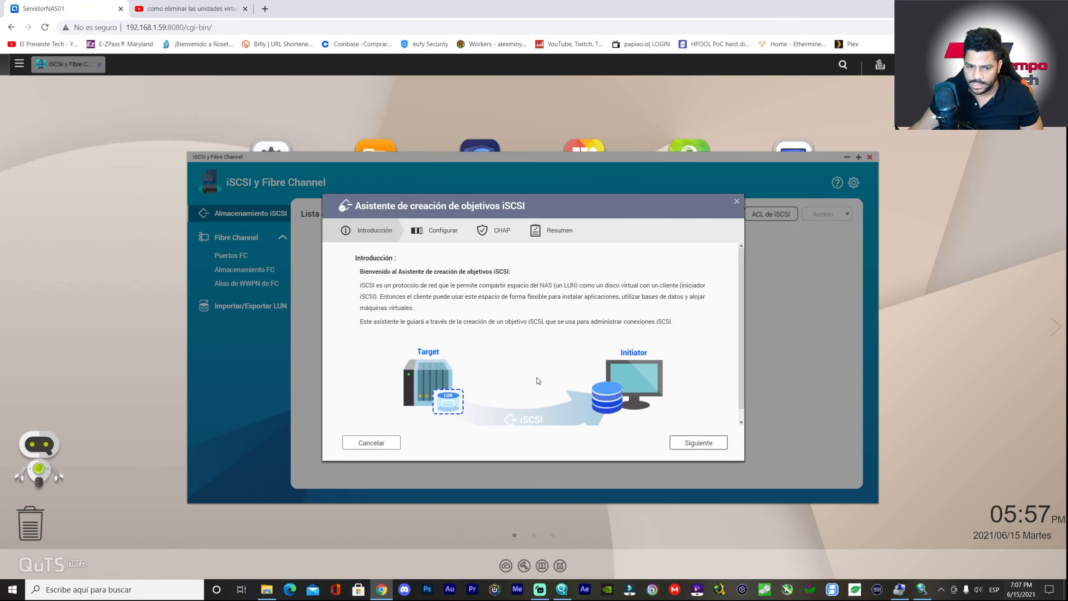
left_click(694, 443)
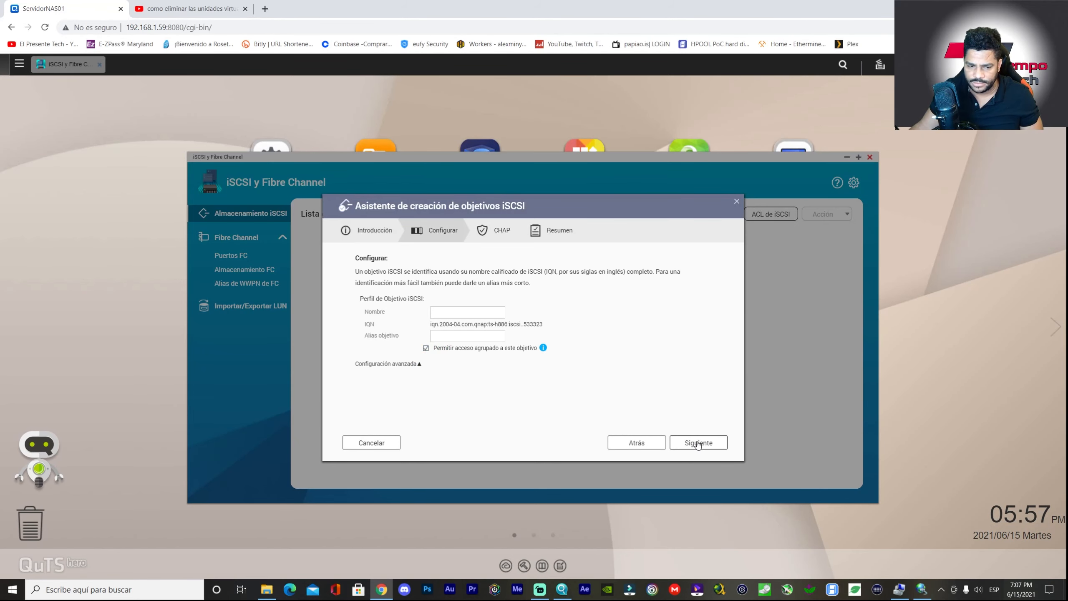
left_click(444, 311)
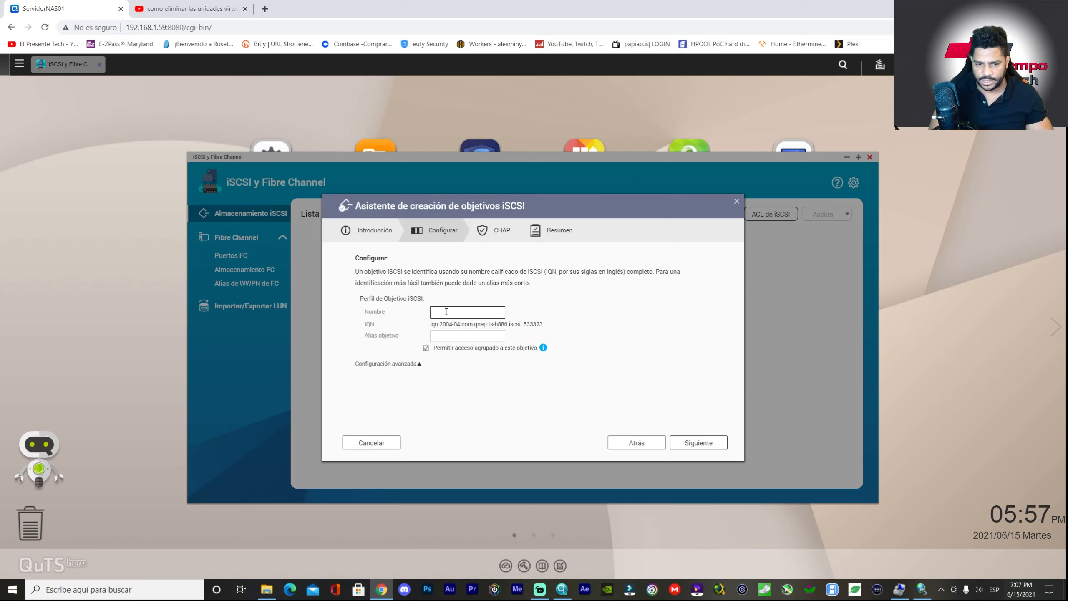
type("AlmacenNas")
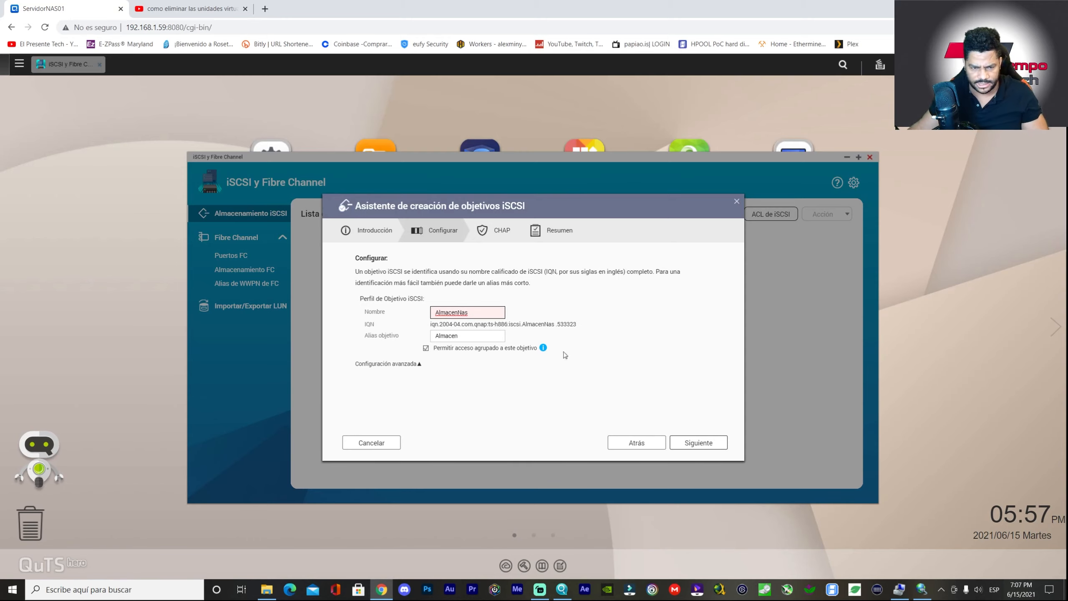
key("BackSpace")
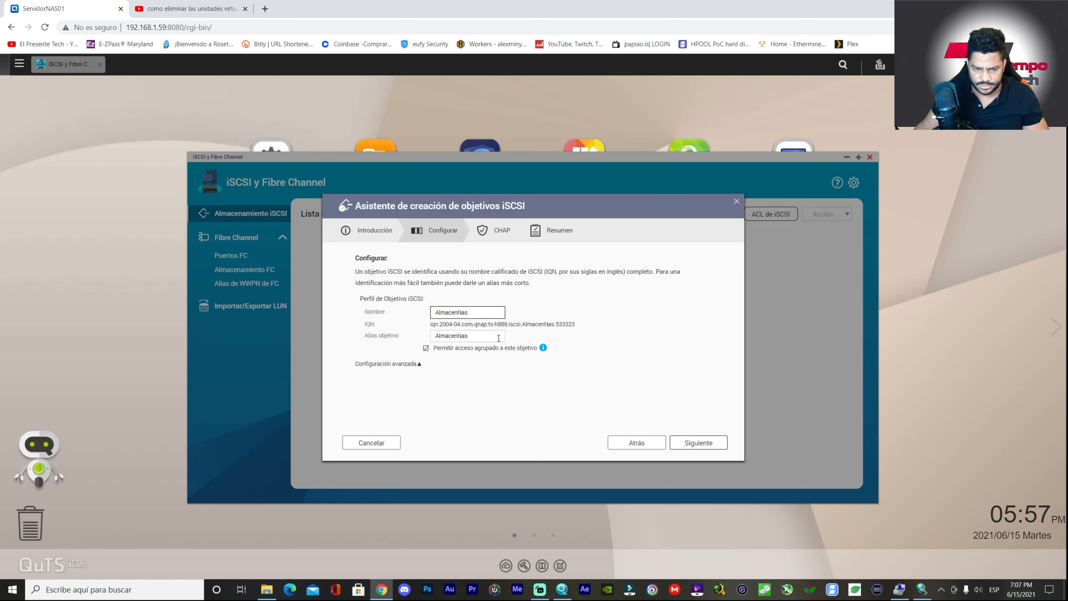
left_click(687, 442)
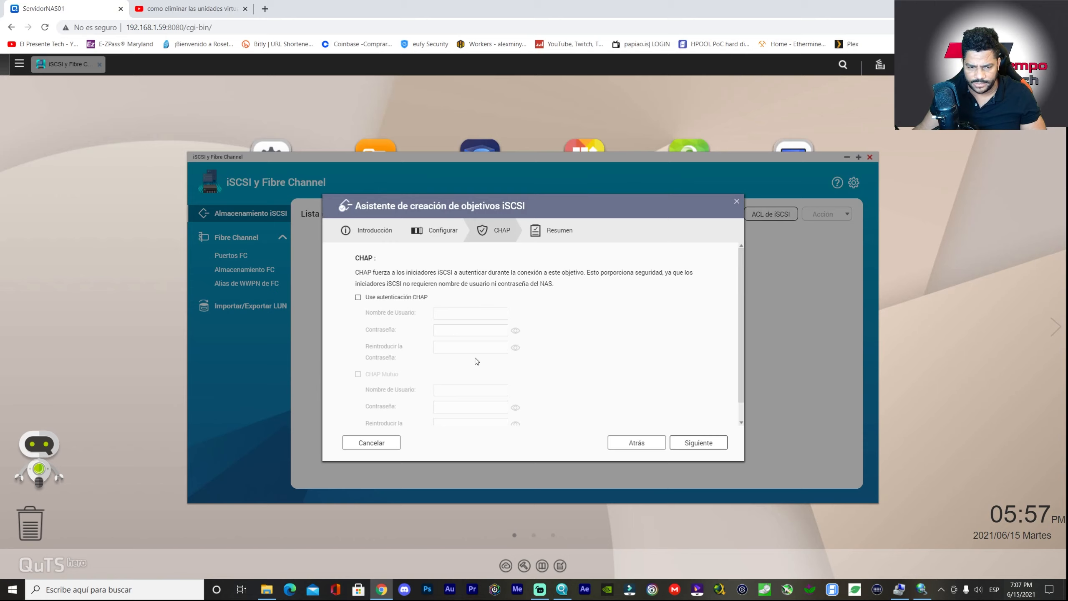
- Enable CHAP authentication for the target and enter the CHAP user name and password
left_click(370, 298)
left_click(459, 314)
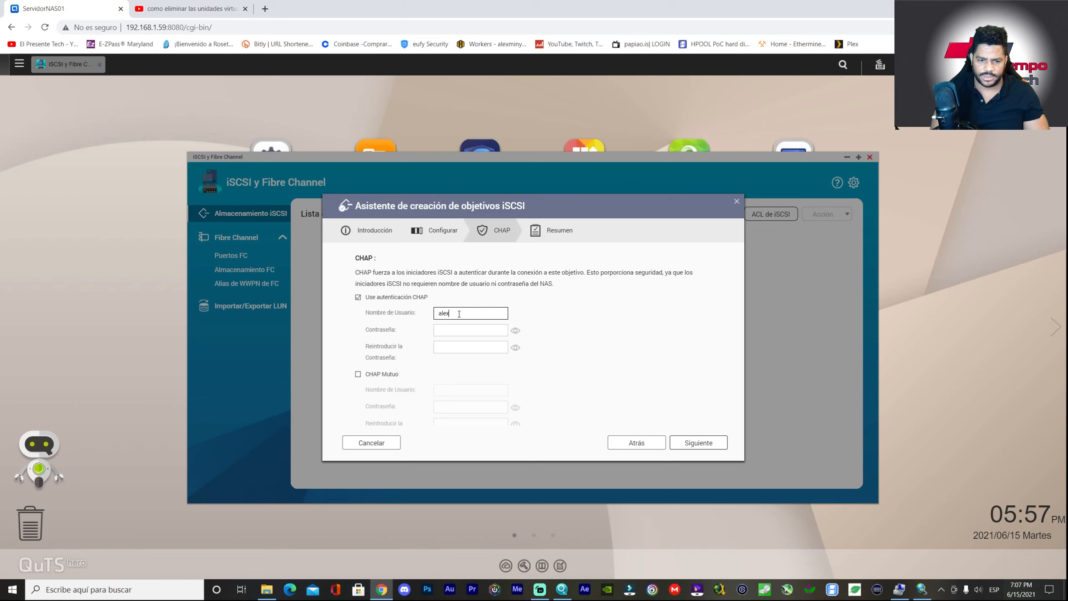
key("BackSpace")
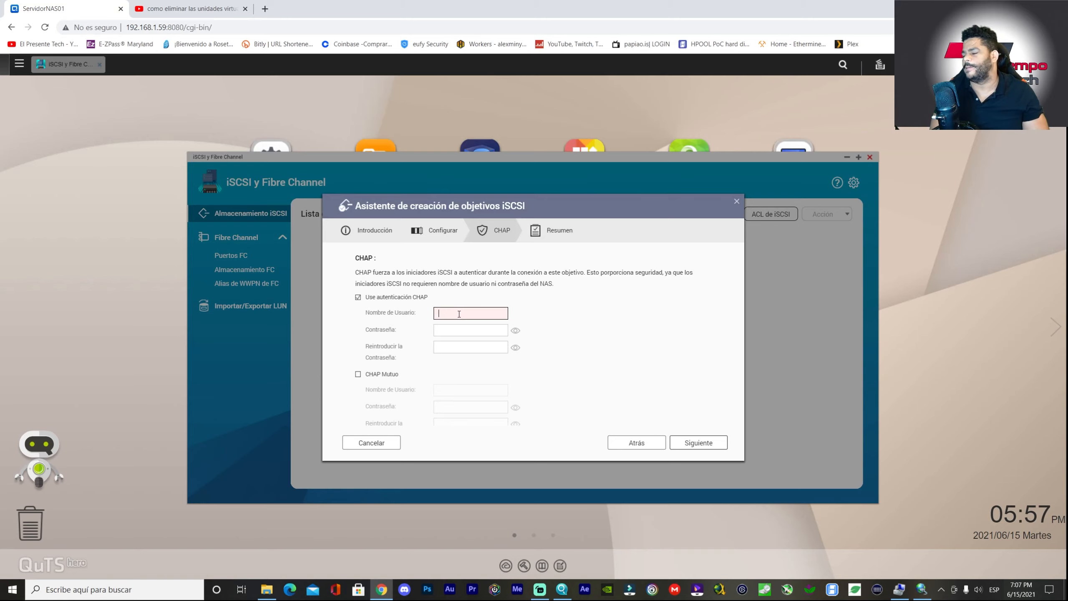
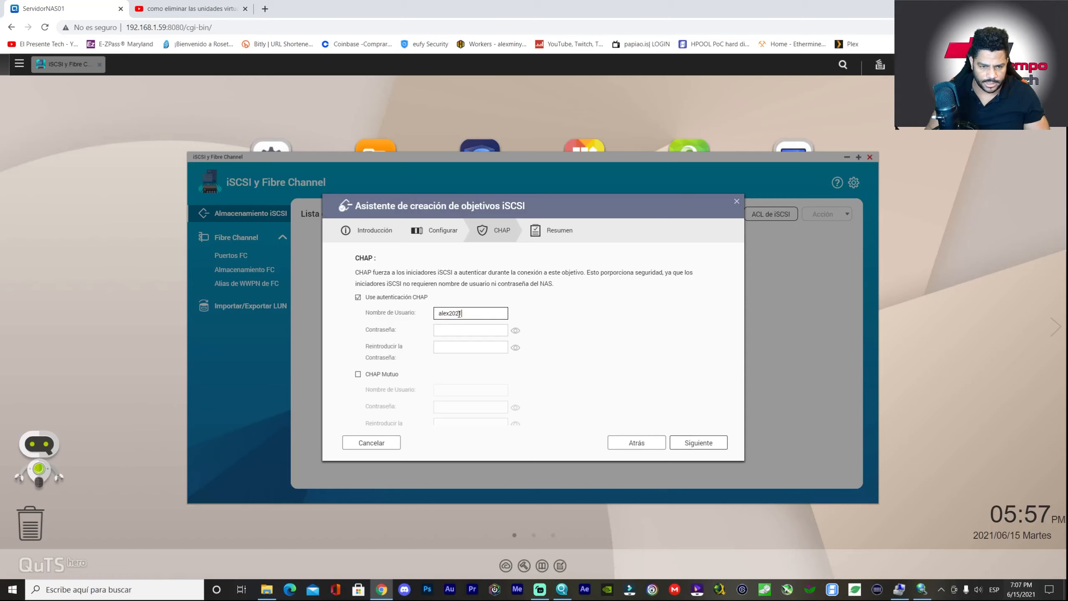
key("Tab")
key("shift+Tab")
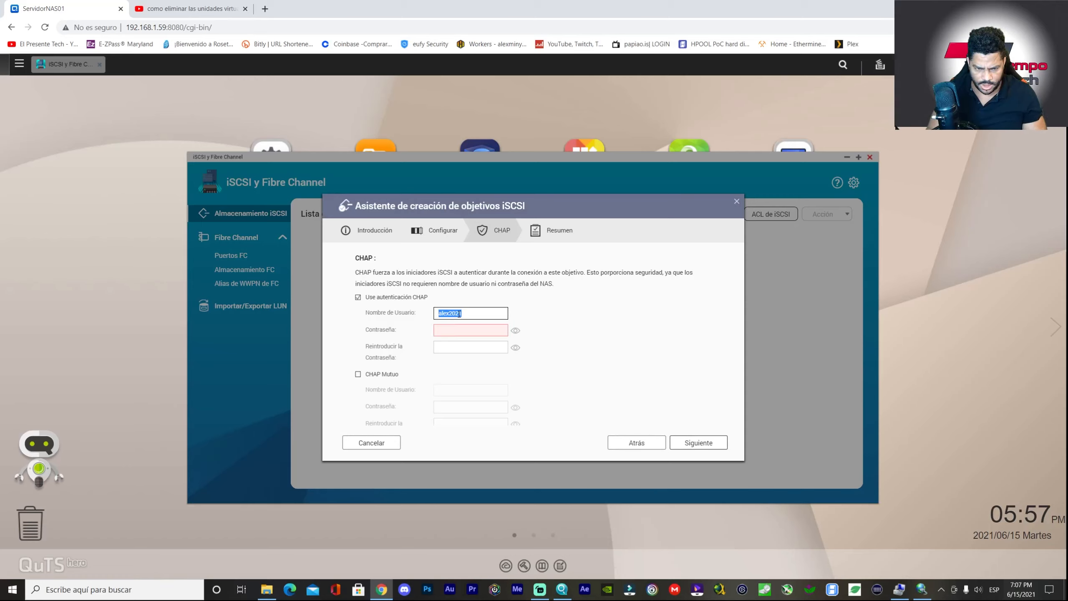
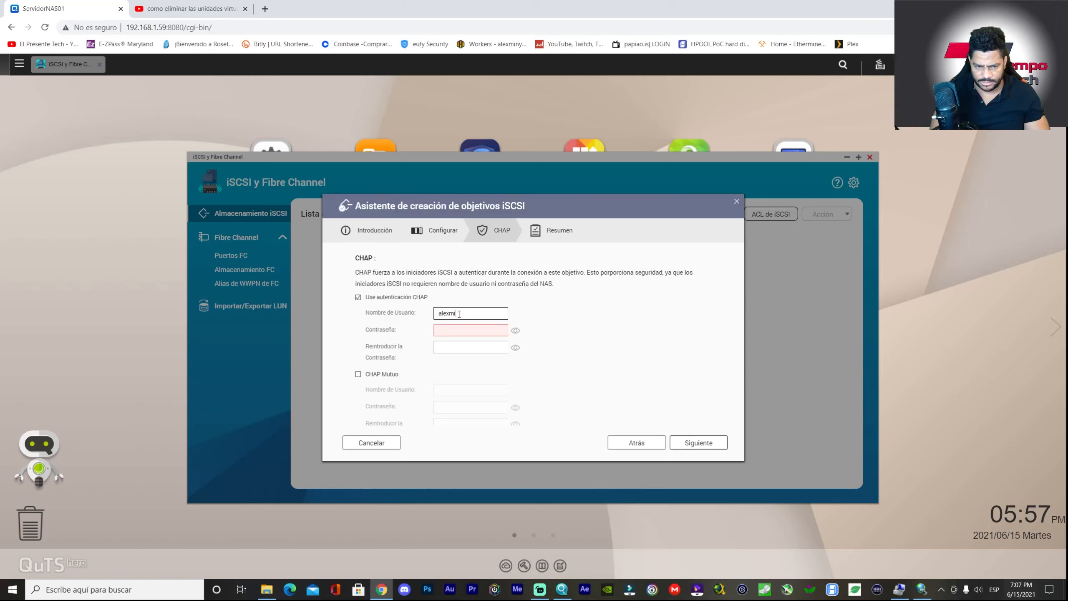
key("Tab")
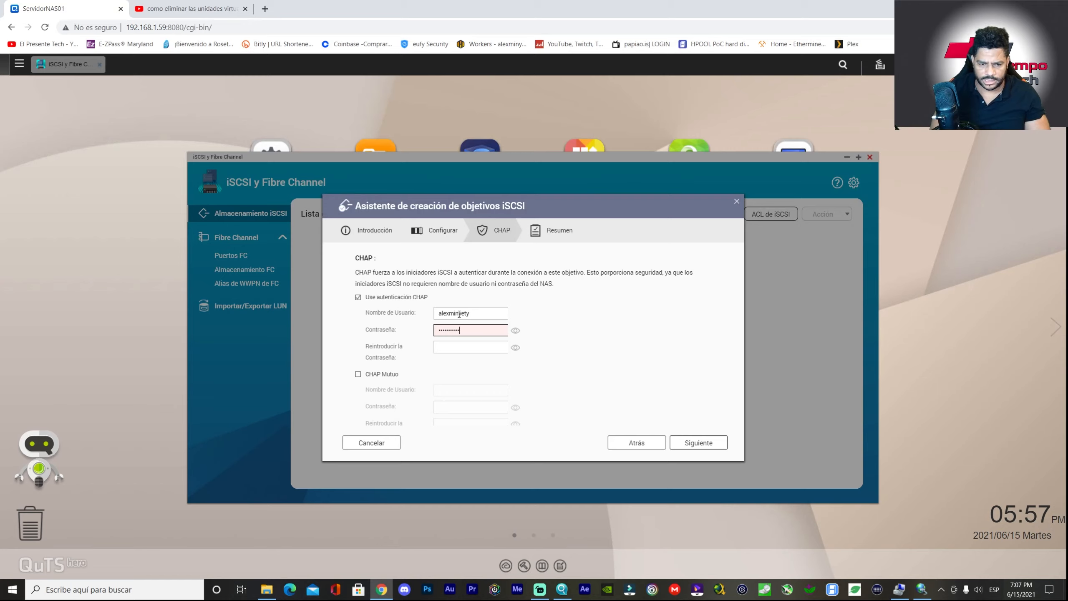
key("Tab")
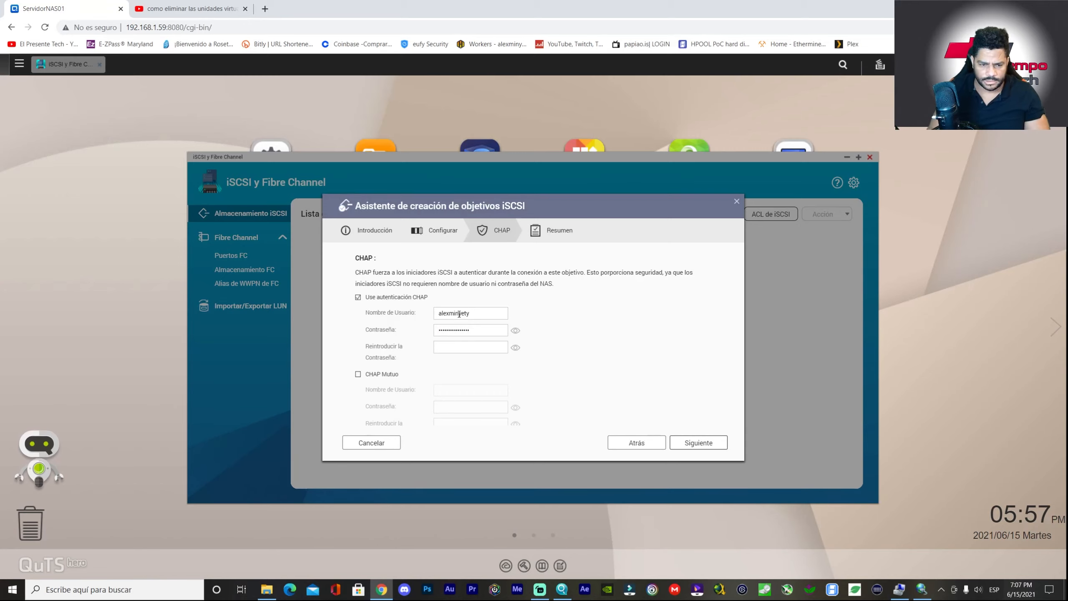
- Confirm the CHAP password and apply the settings to create the AlmacenNas target
left_click(450, 352)
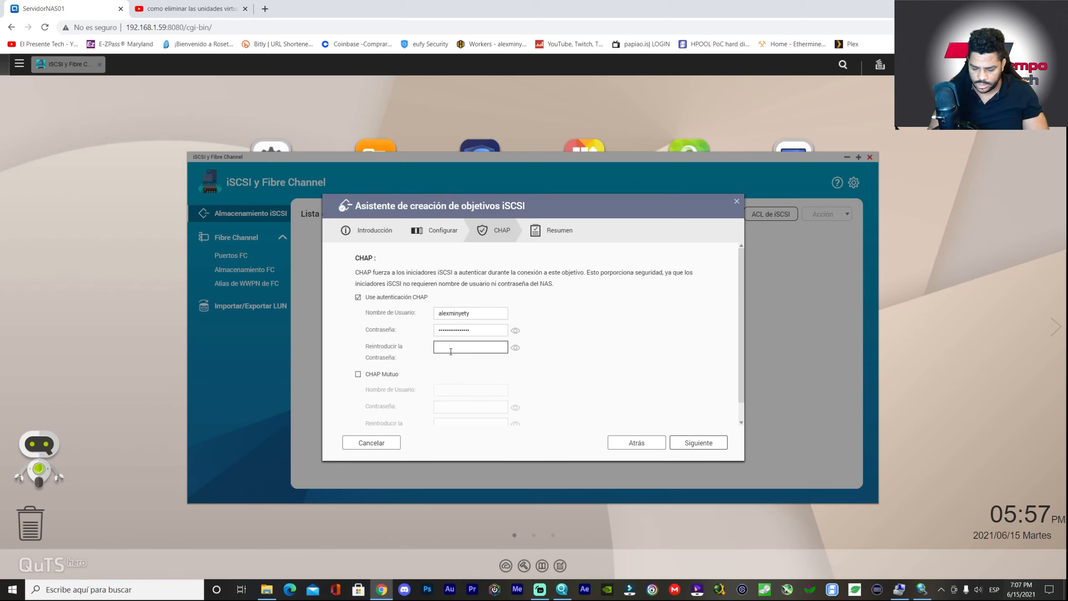
type("•")
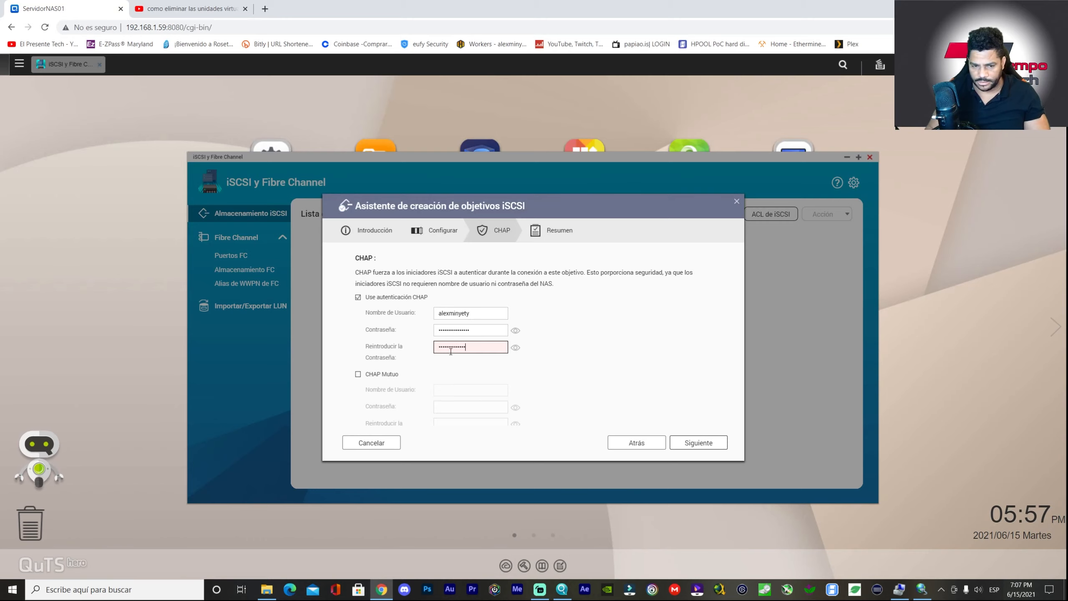
type("•")
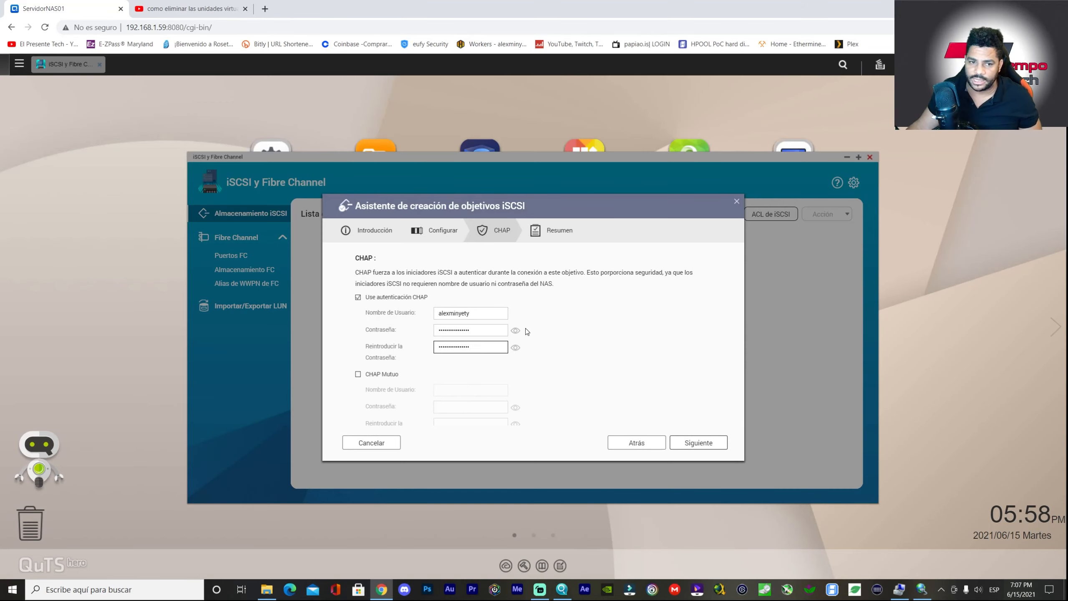
left_click(692, 446)
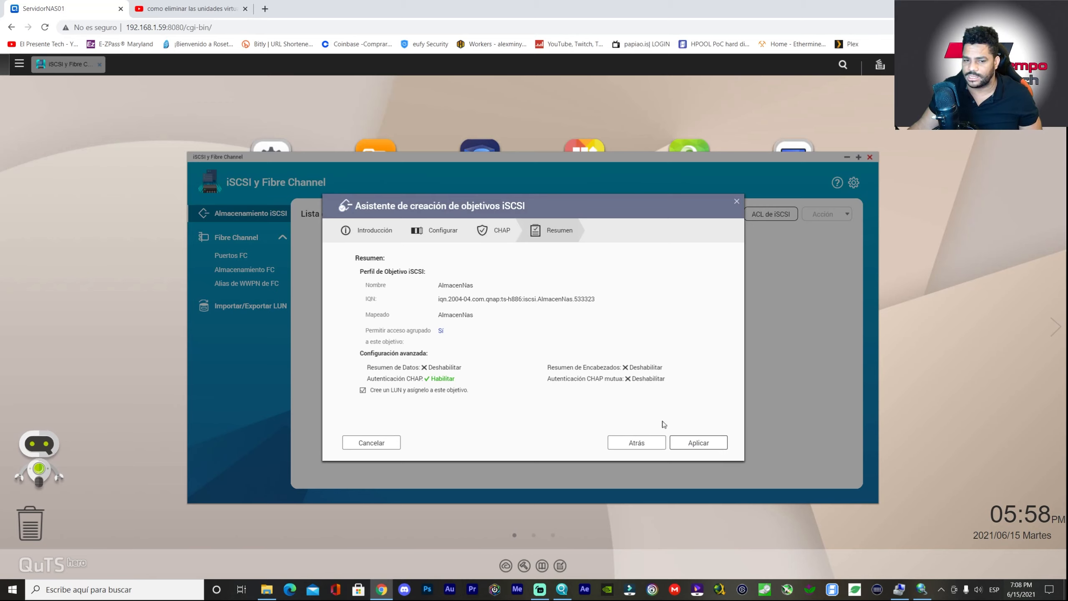
left_click(688, 441)
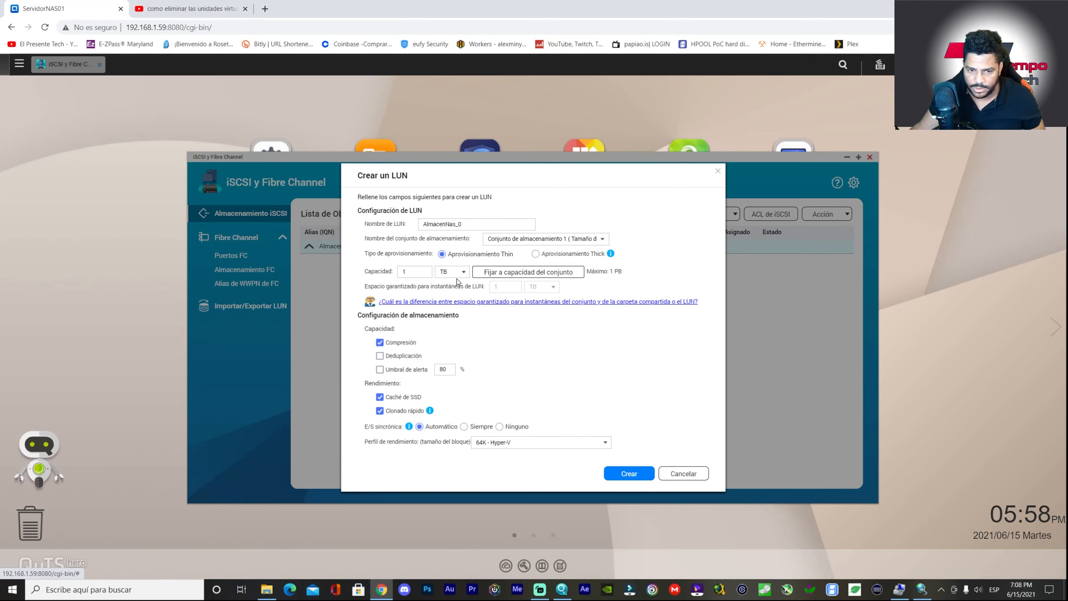
- Place the LUN AlmacenNas_0 on Conjunto de almacenamiento 3
left_click(585, 239)
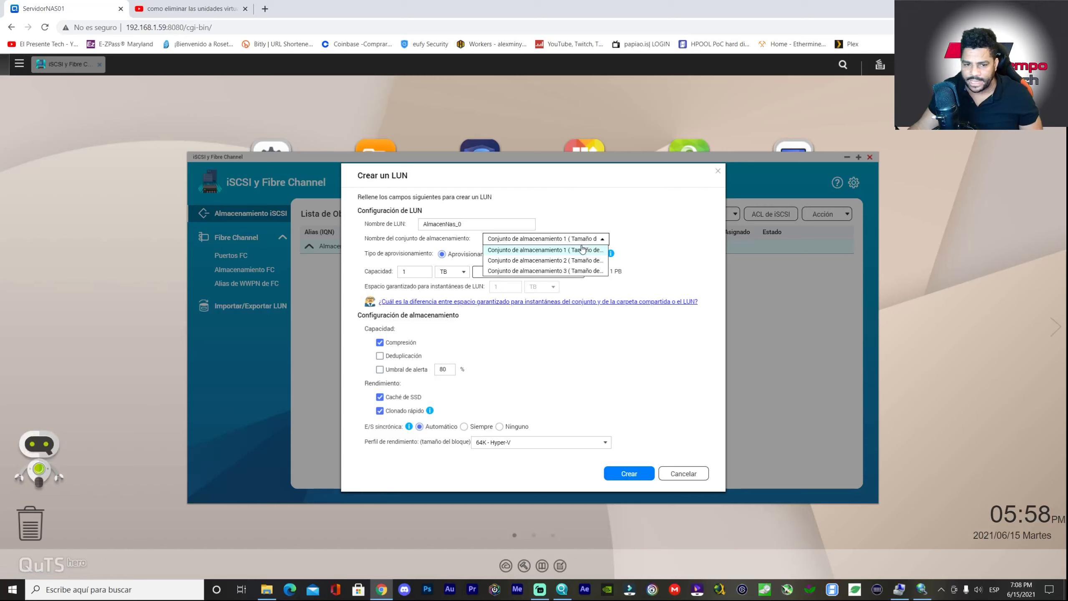
left_click(631, 209)
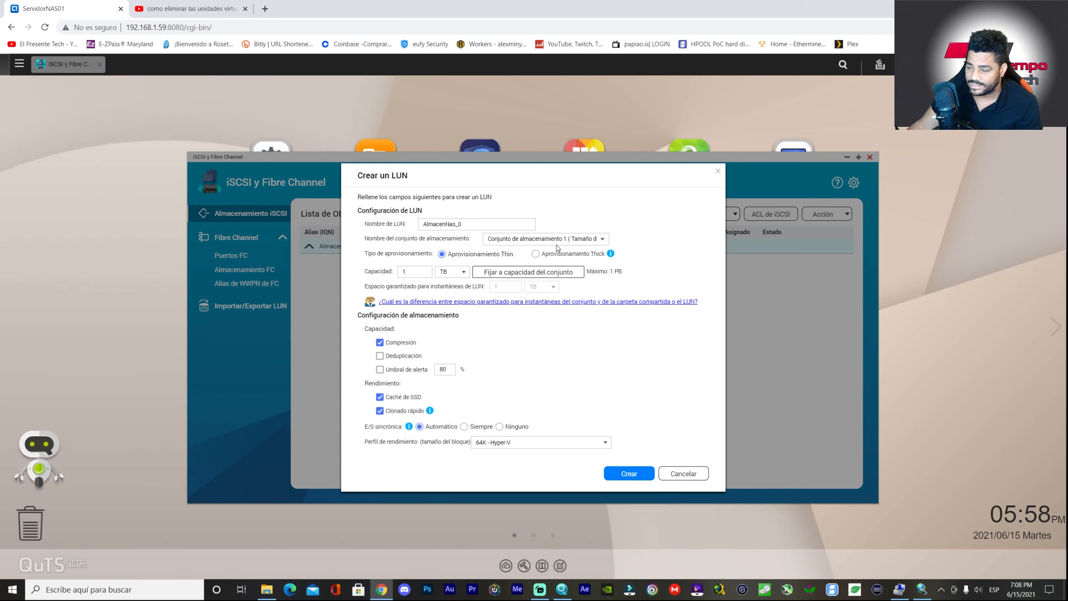
left_click(542, 242)
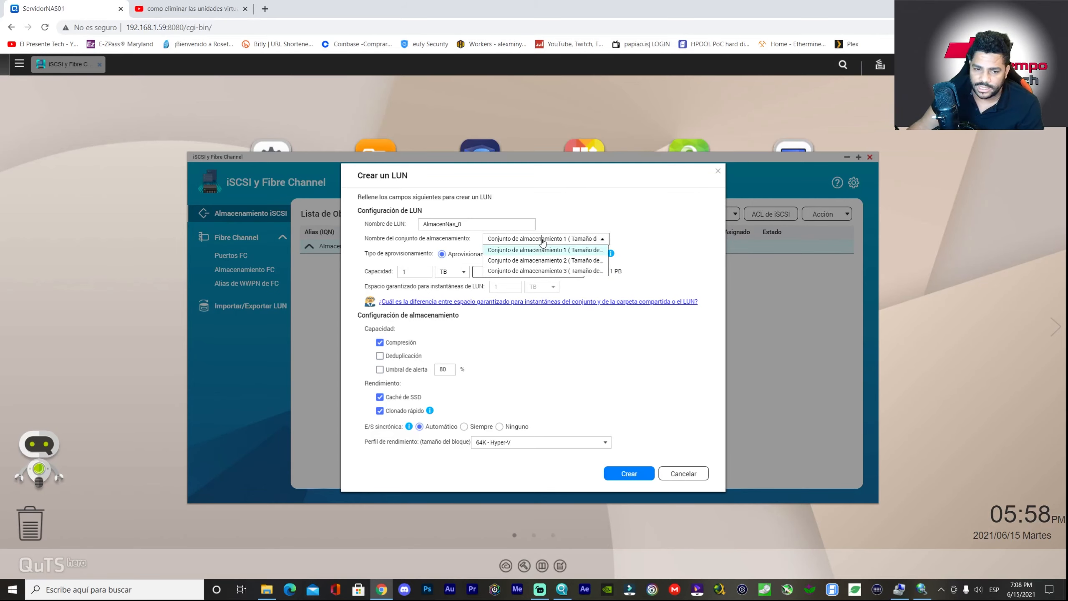
left_click(558, 271)
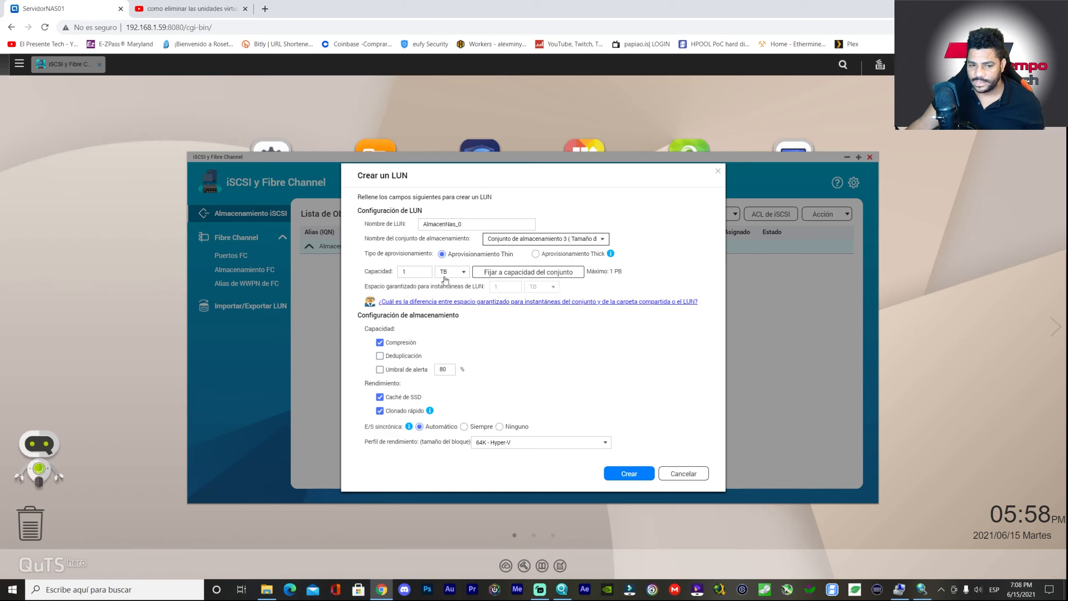
- Set the LUN capacity to 10 TB with Thick provisioning
left_click(421, 270)
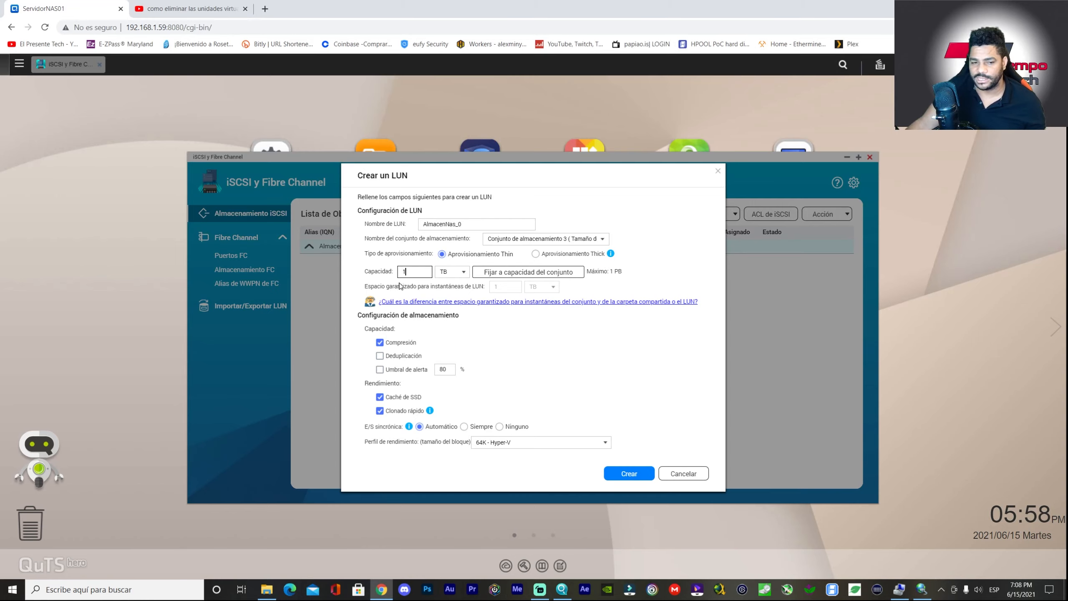
left_click_drag(415, 274, 394, 273)
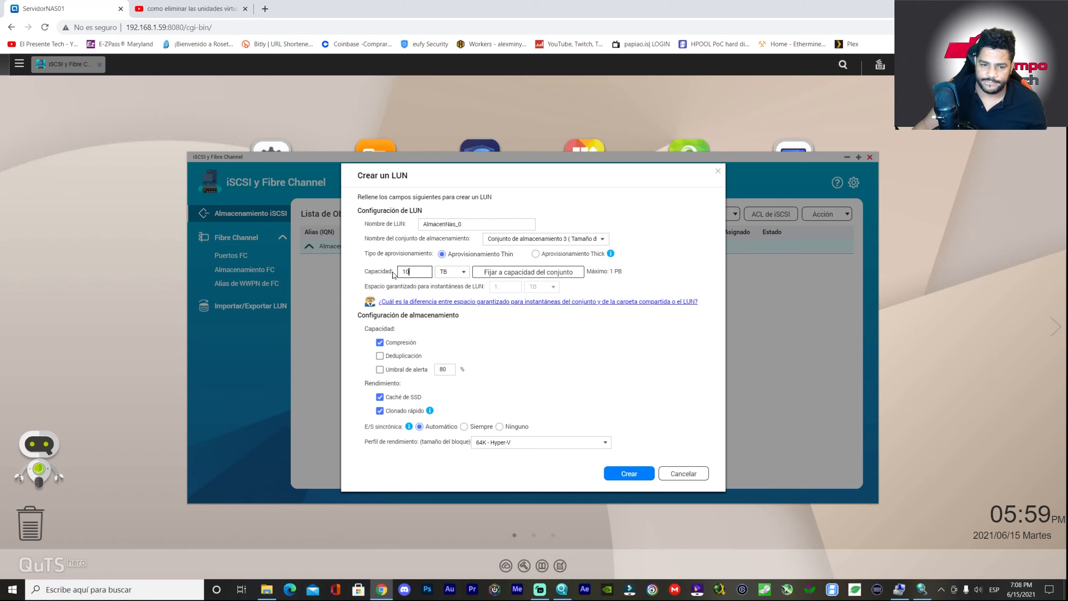
left_click(448, 272)
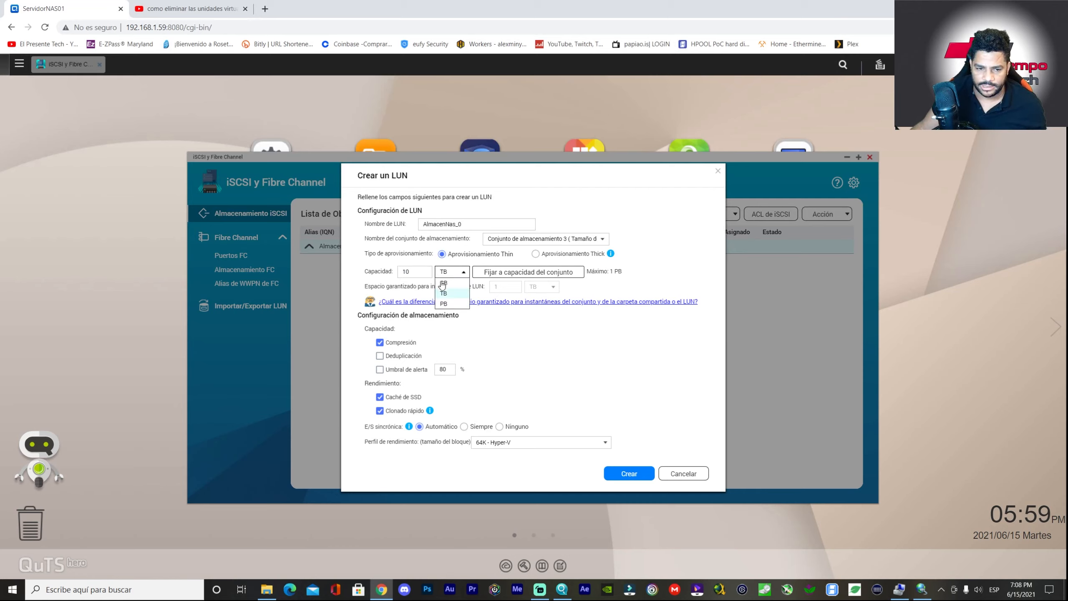
left_click(445, 294)
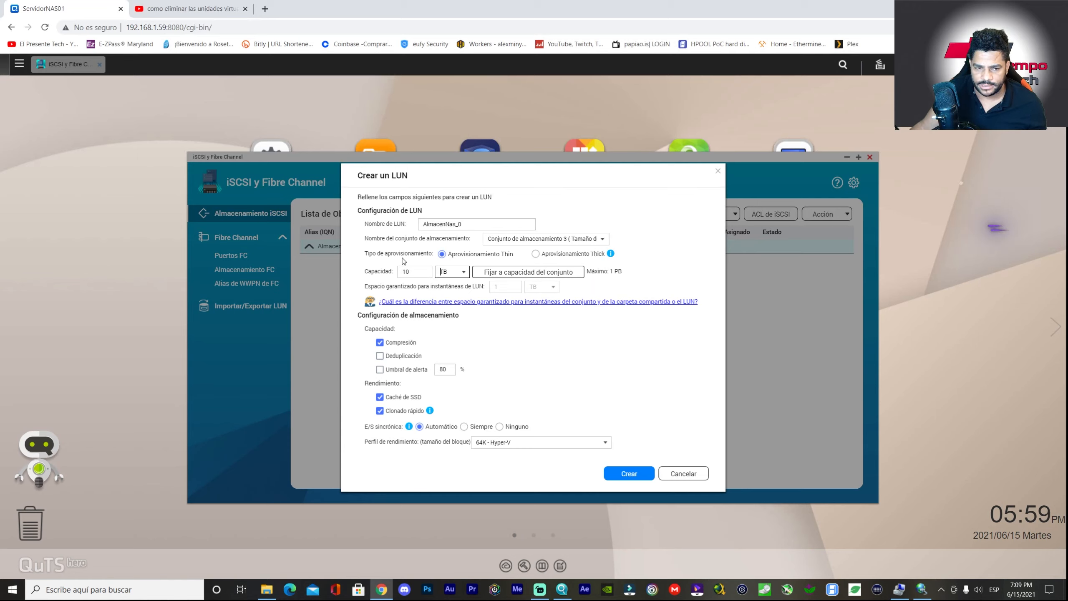
left_click(536, 255)
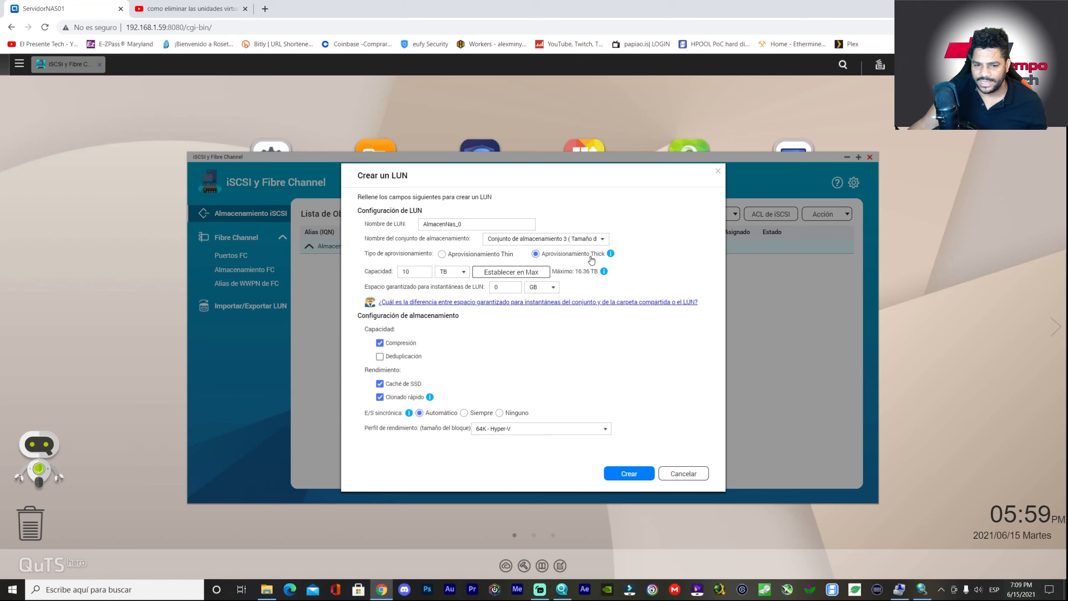
- Keep 10 TB after trying the pool maximum, then create the thick LUN AlmacenNas_0
left_click(610, 254)
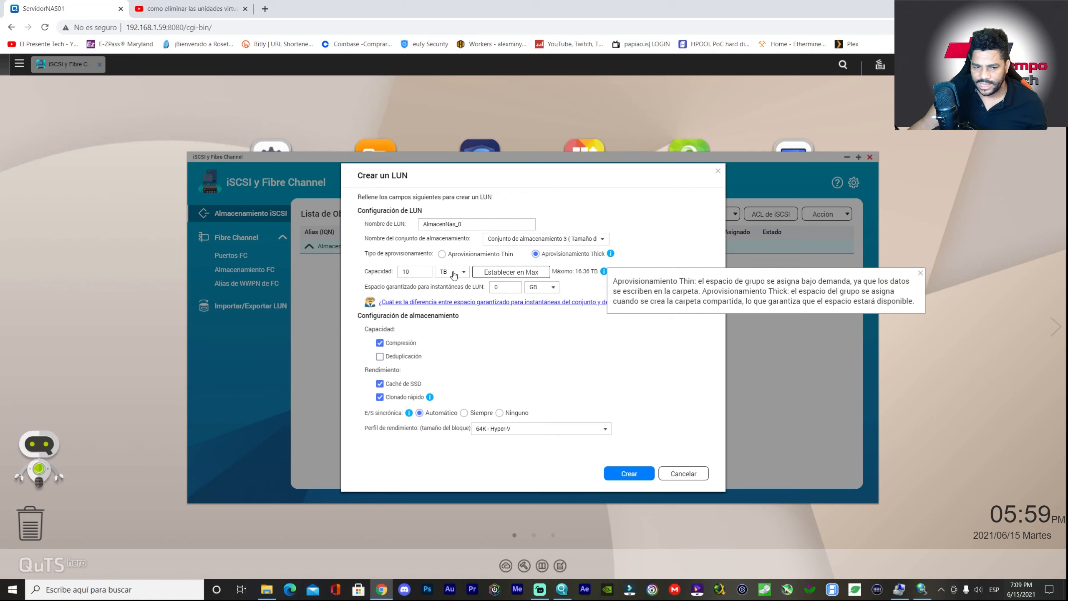
left_click(417, 271)
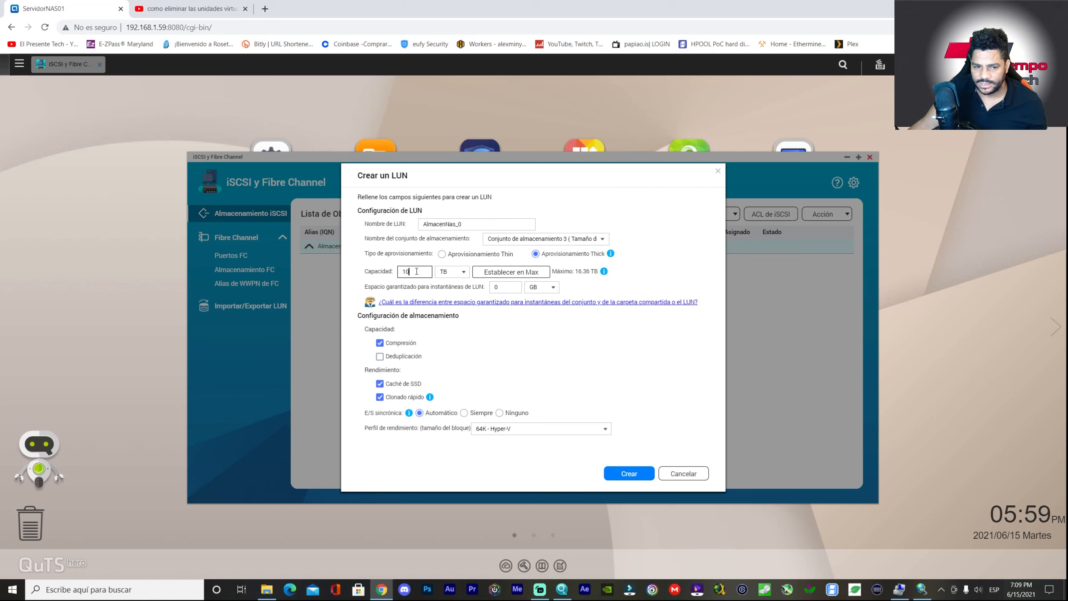
left_click(504, 274)
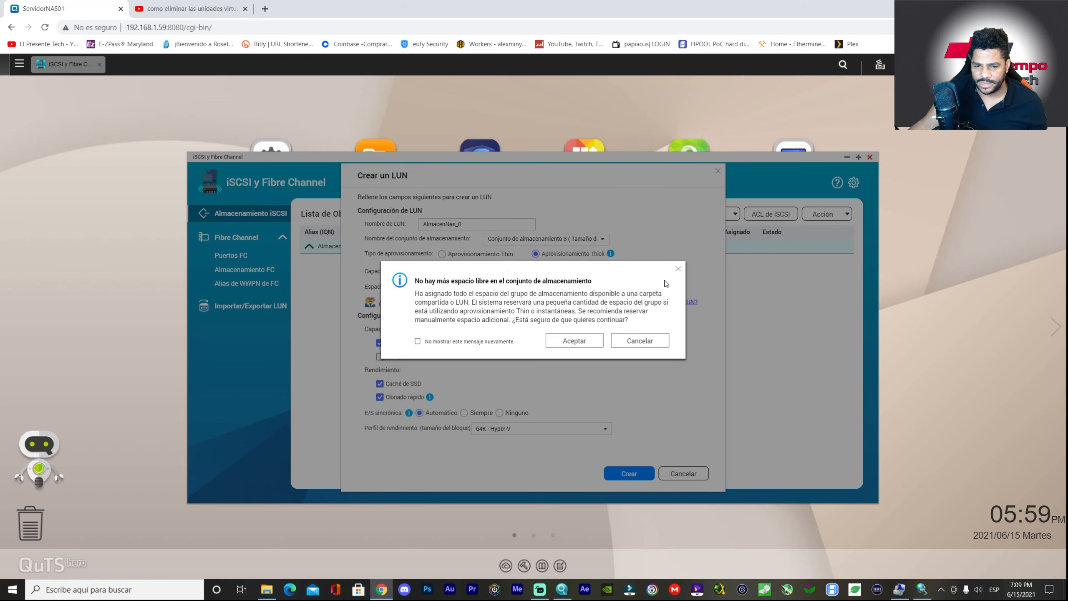
left_click(678, 272)
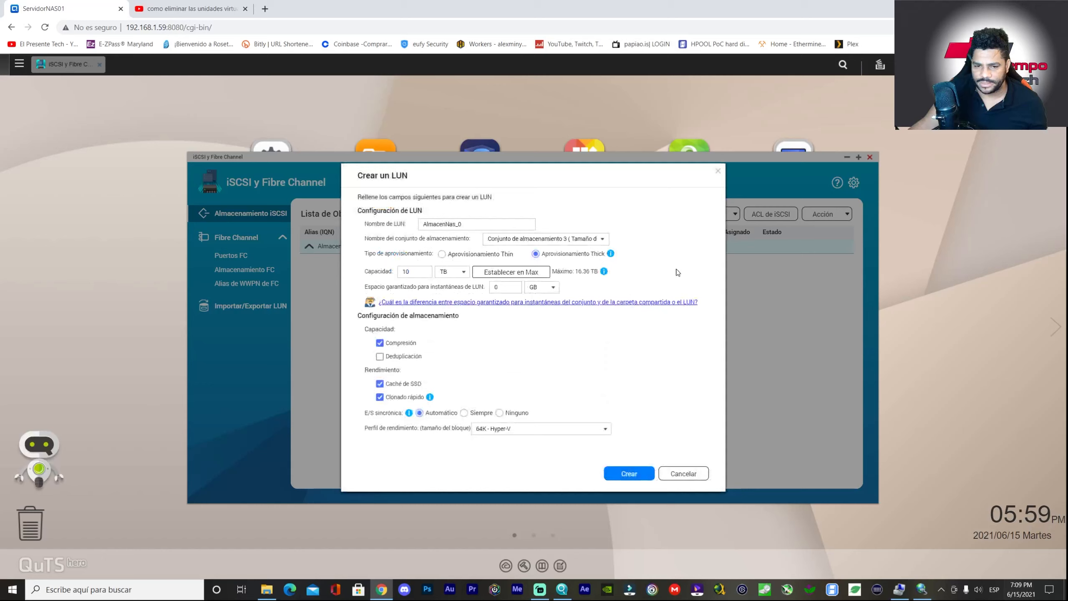
left_click(426, 271)
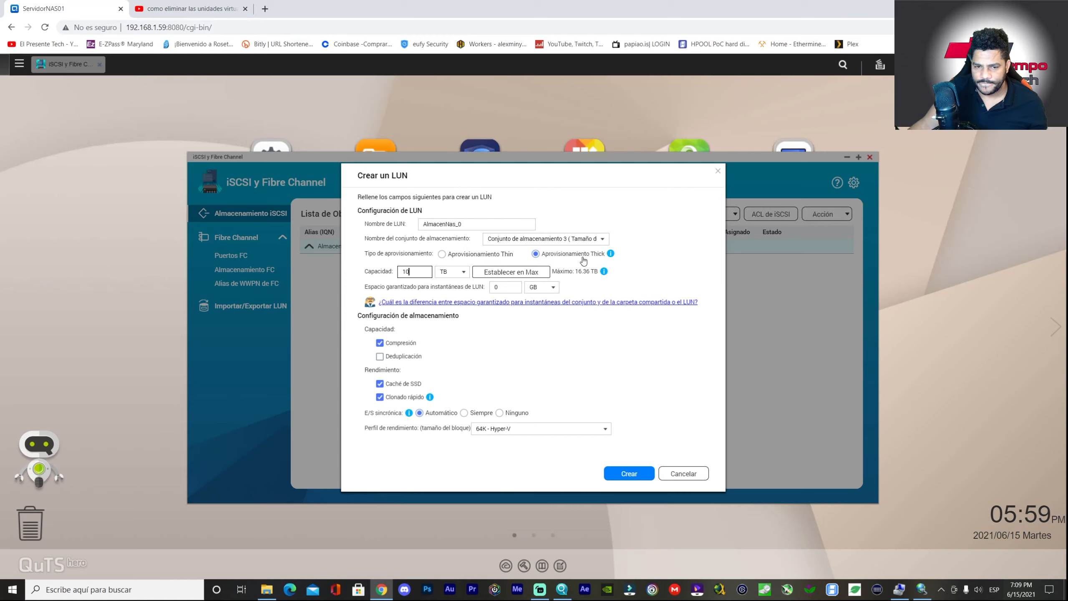
left_click(622, 471)
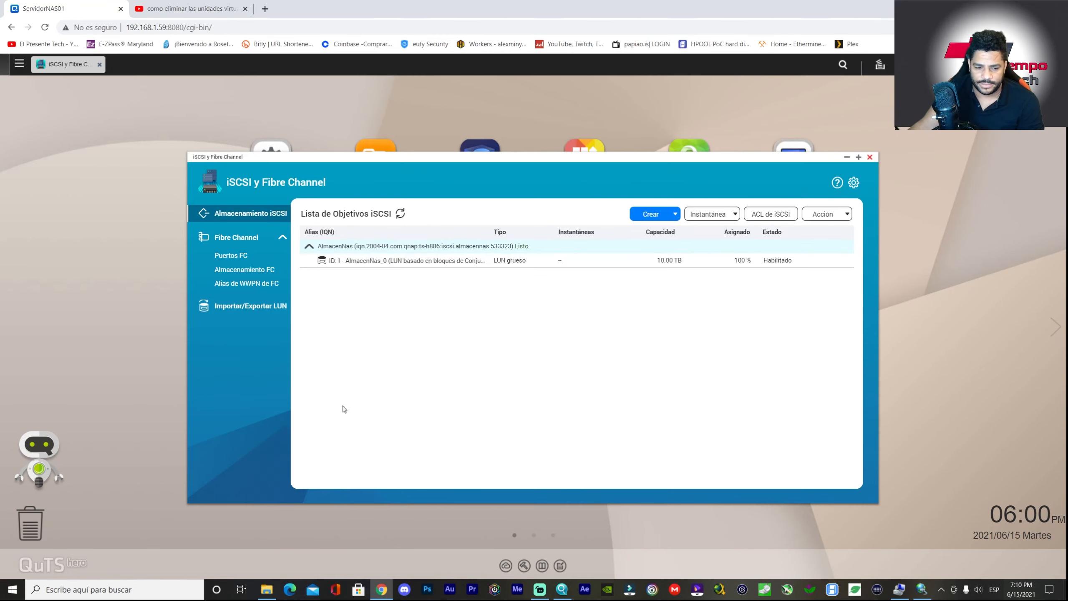
- Launch iSCSI Initiator and quick-connect to target 192.168.1.59, listing almacennas and disconas
left_click(113, 589)
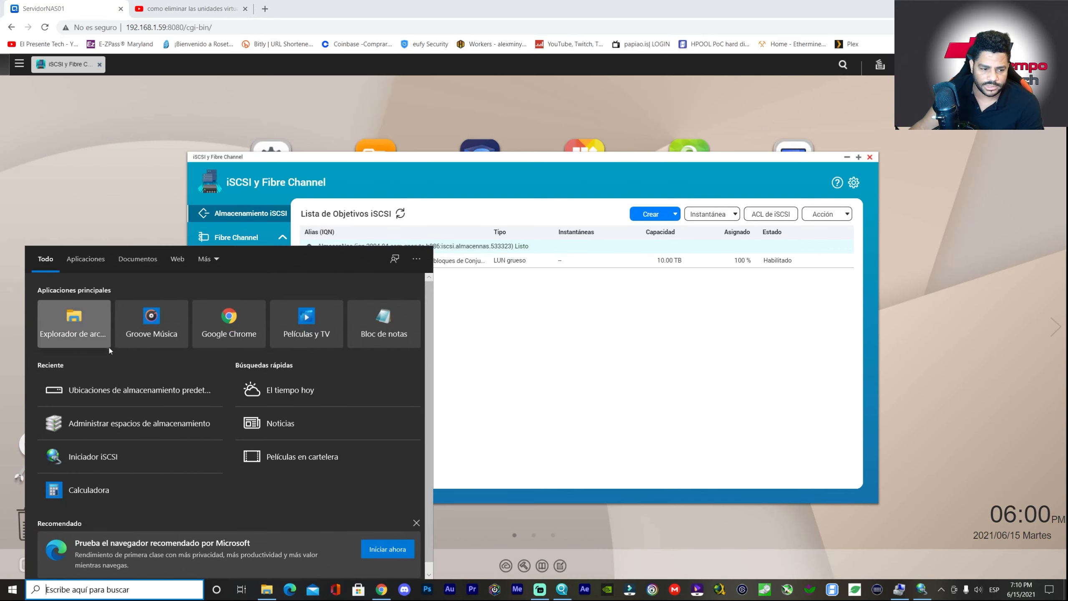
left_click(105, 456)
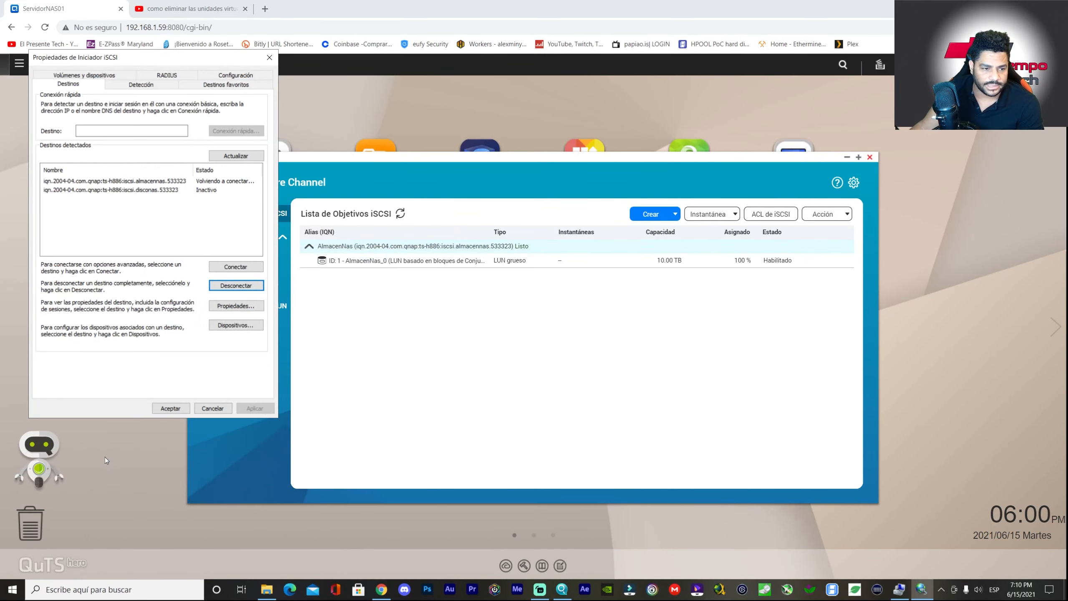
left_click_drag(183, 61, 713, 102)
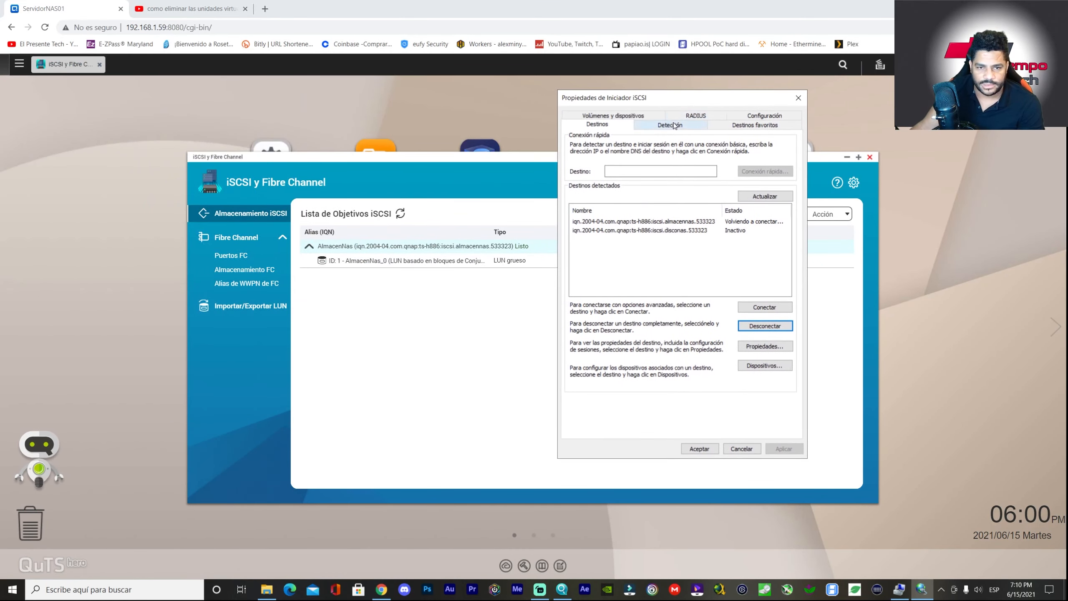
left_click(649, 171)
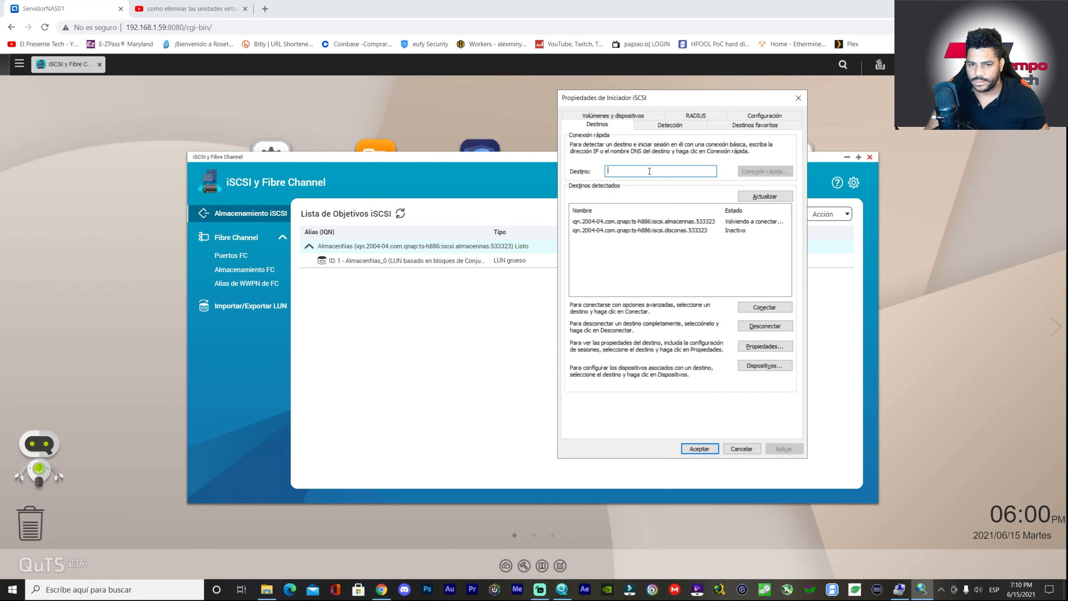
type("1")
key("BackSpace")
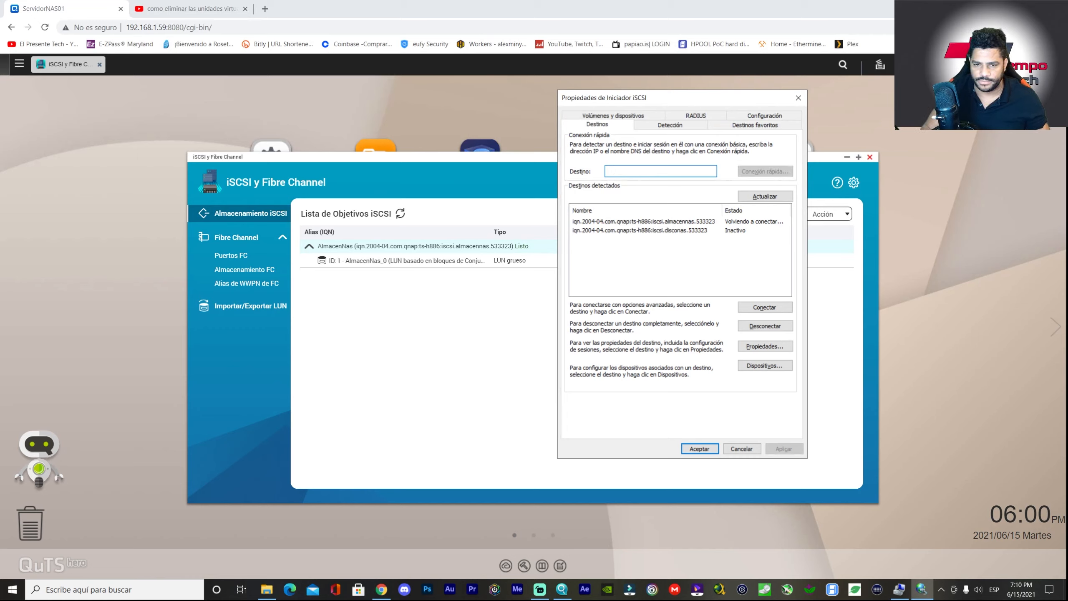
type("192.168.1.59")
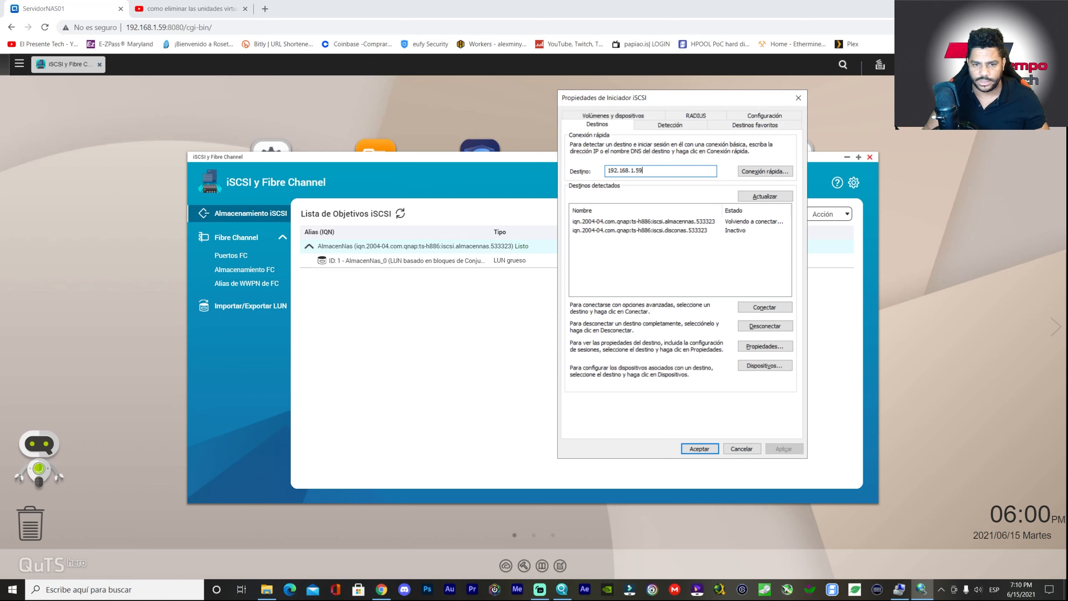
left_click(762, 174)
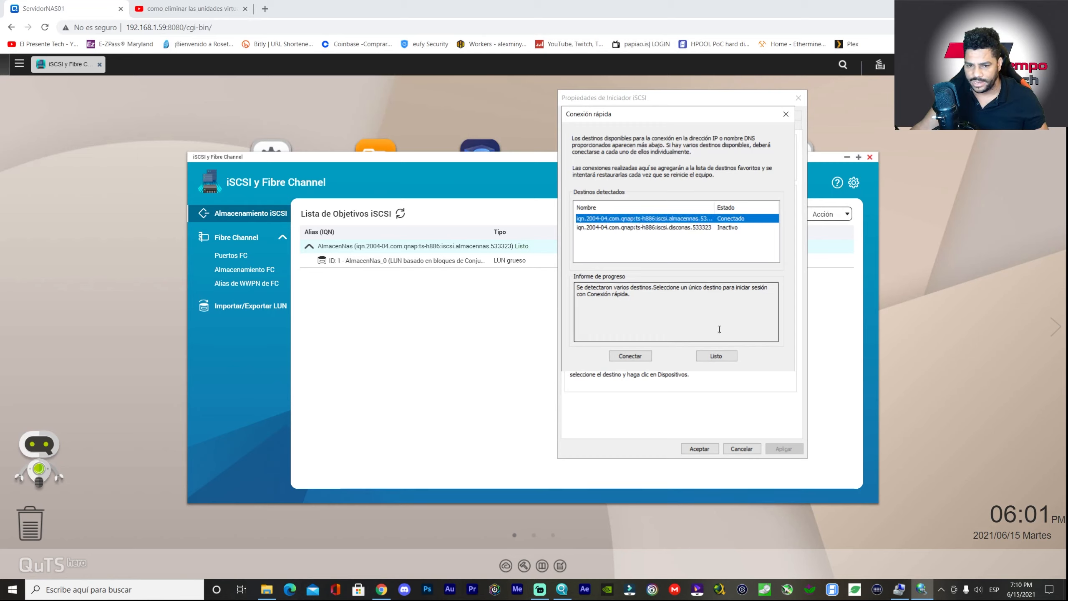
left_click(726, 355)
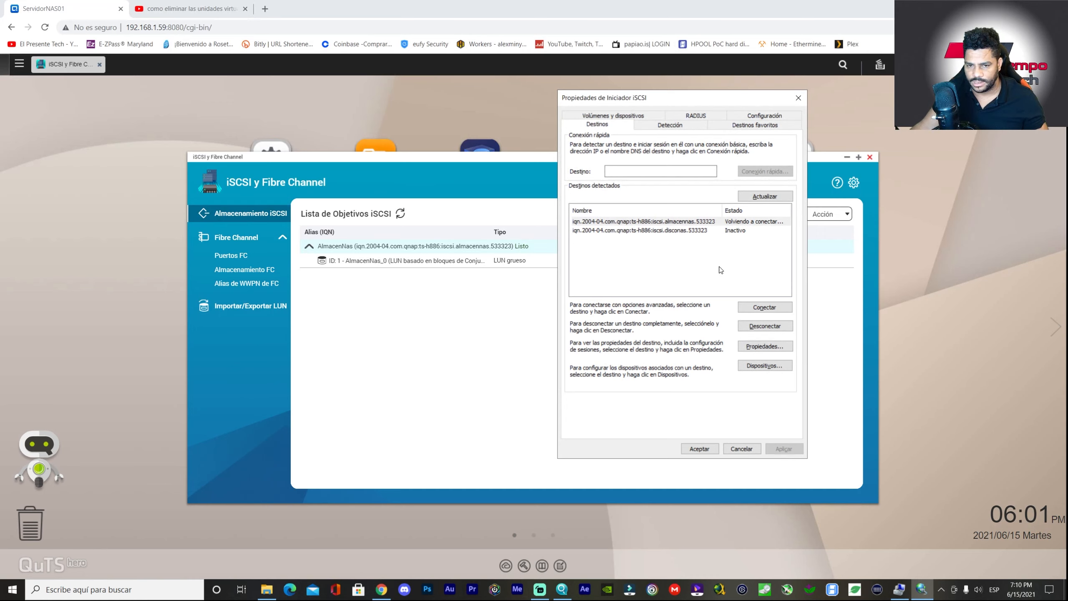
- Connect almacennas with multipath and CHAP login (user name and target secret), dismissing the already-logged-in error
left_click(758, 308)
left_click(600, 189)
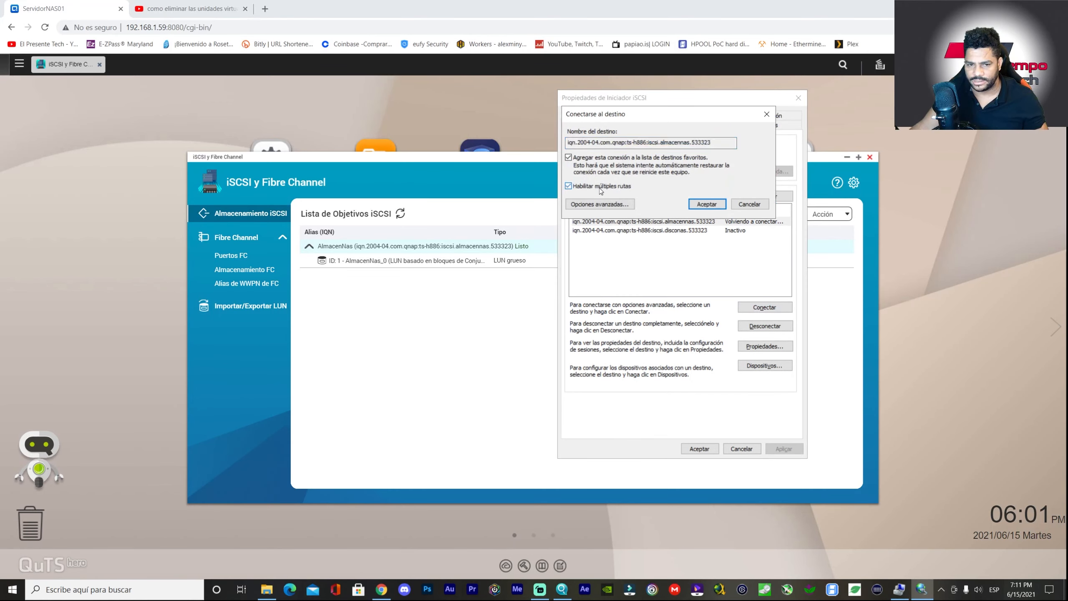
left_click(603, 204)
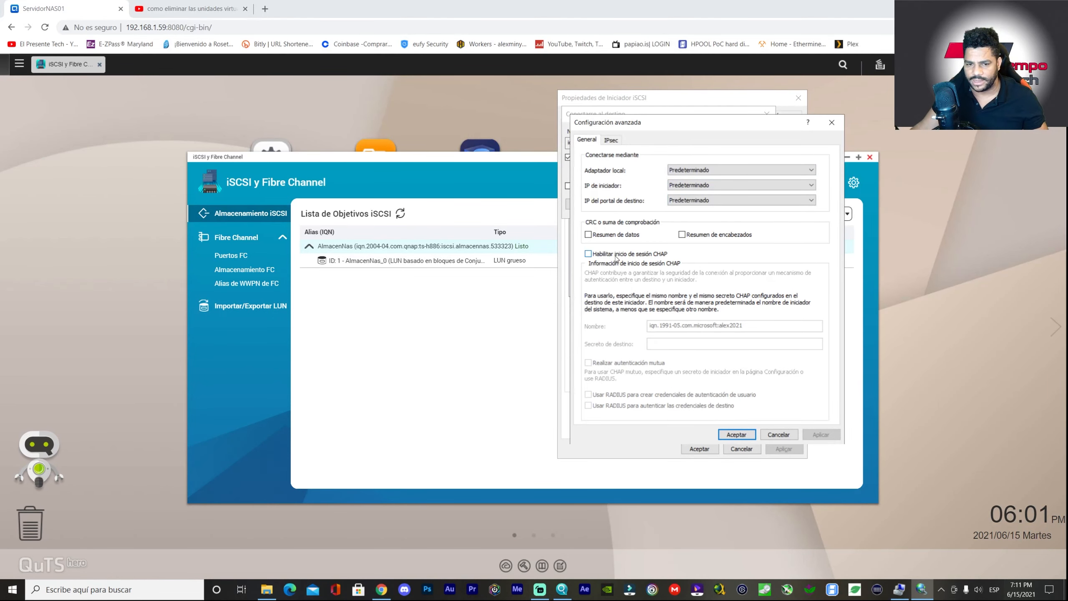
left_click(588, 254)
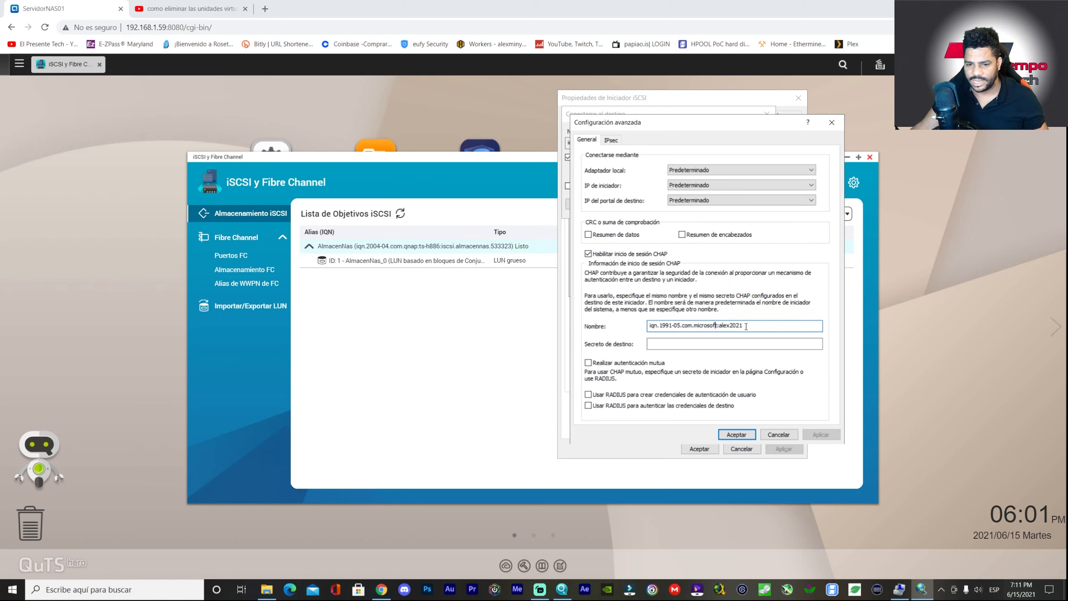
key("Tab")
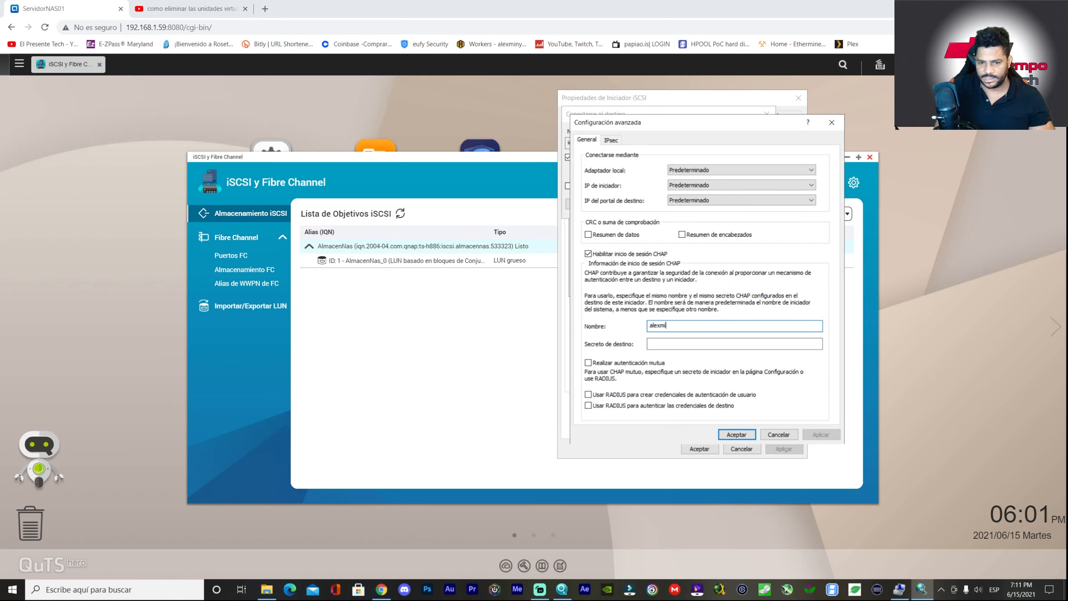
key("Tab")
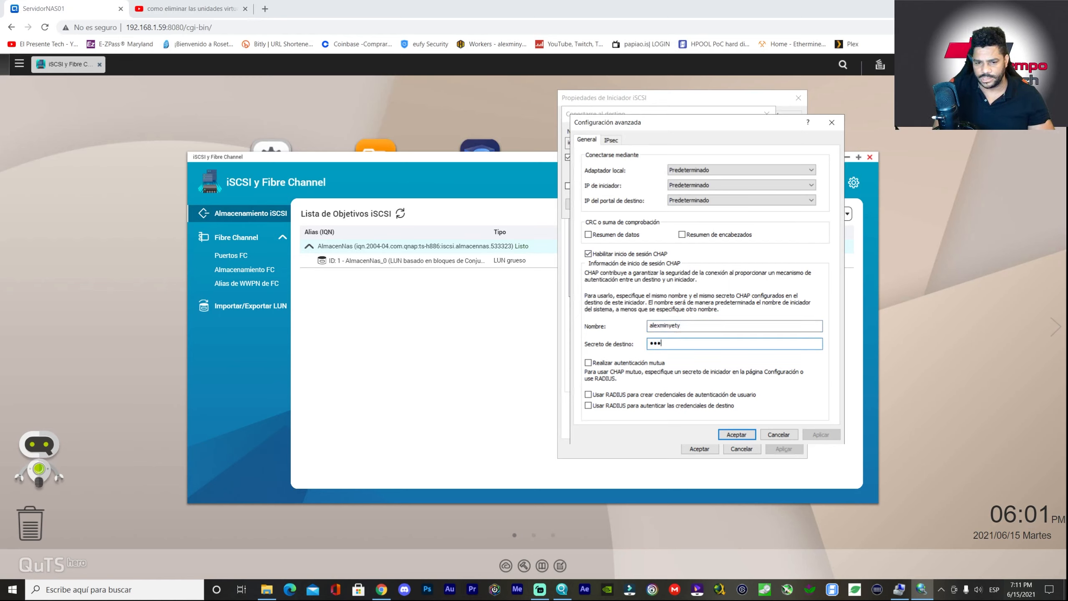
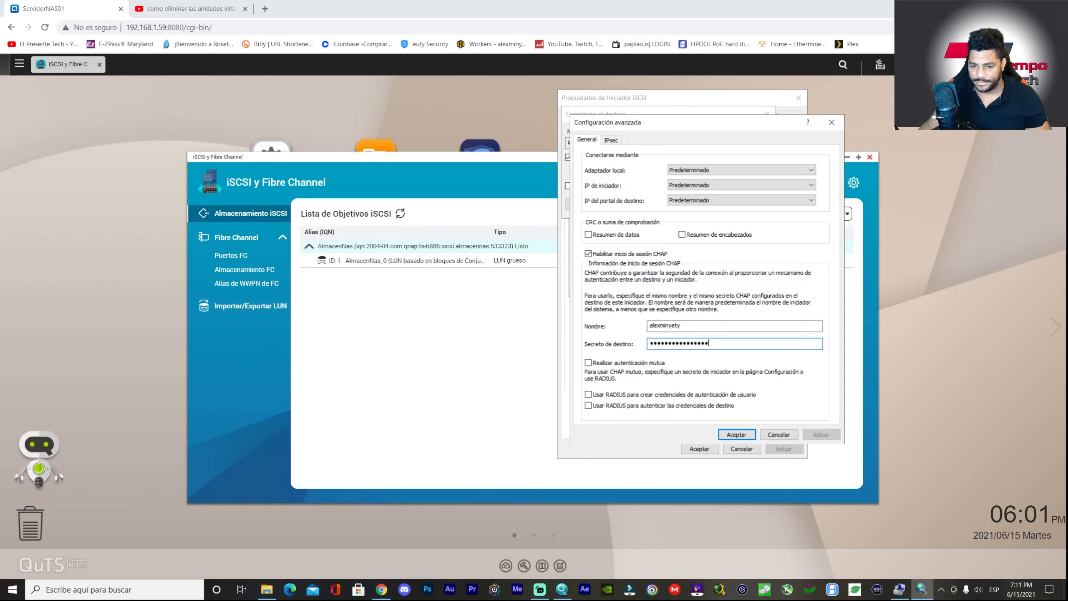
left_click(737, 434)
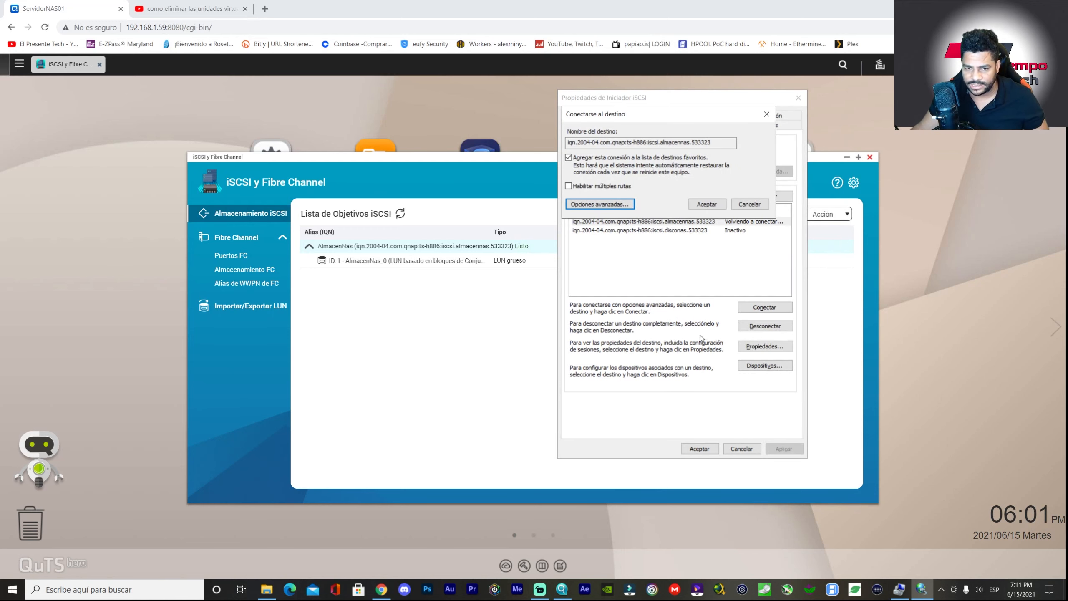
left_click(707, 205)
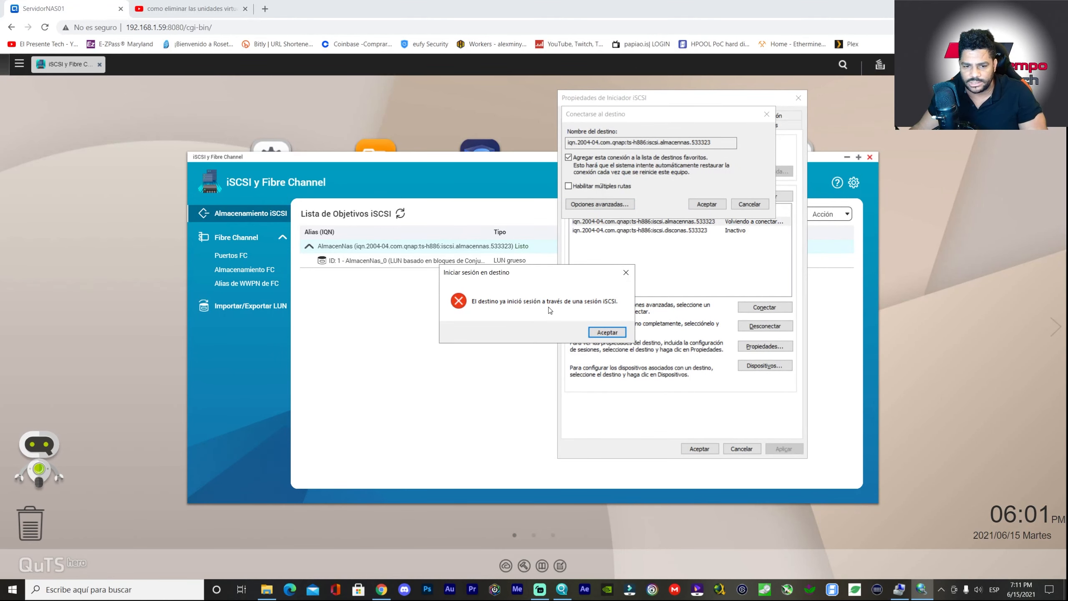
left_click(607, 332)
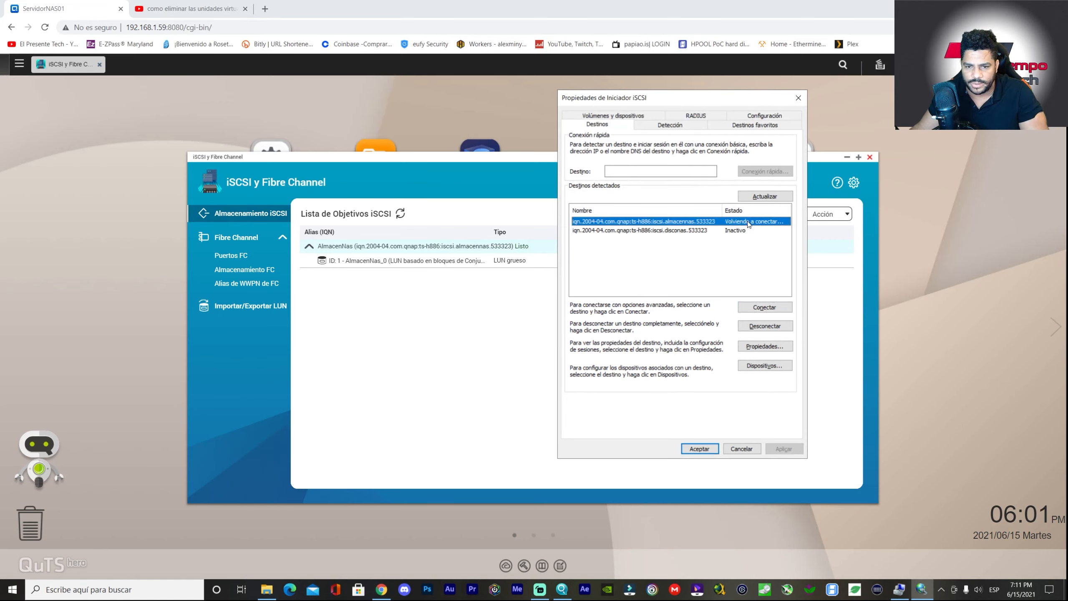
- Retry connecting the almacennas target, dismiss the same error, and close the initiator properties
left_click(748, 223)
left_click(763, 307)
left_click(706, 204)
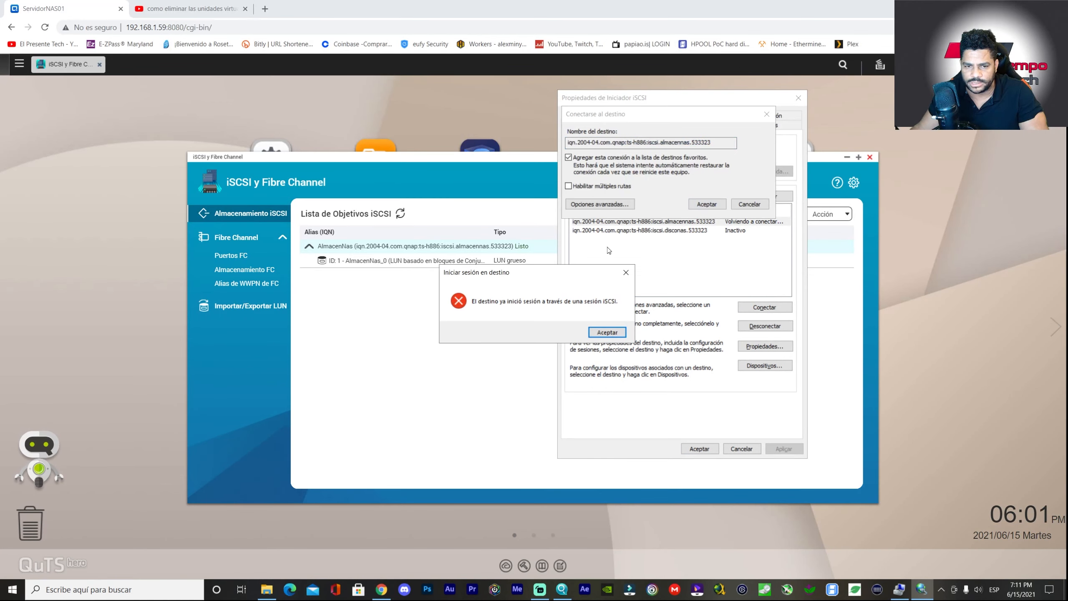
left_click(607, 332)
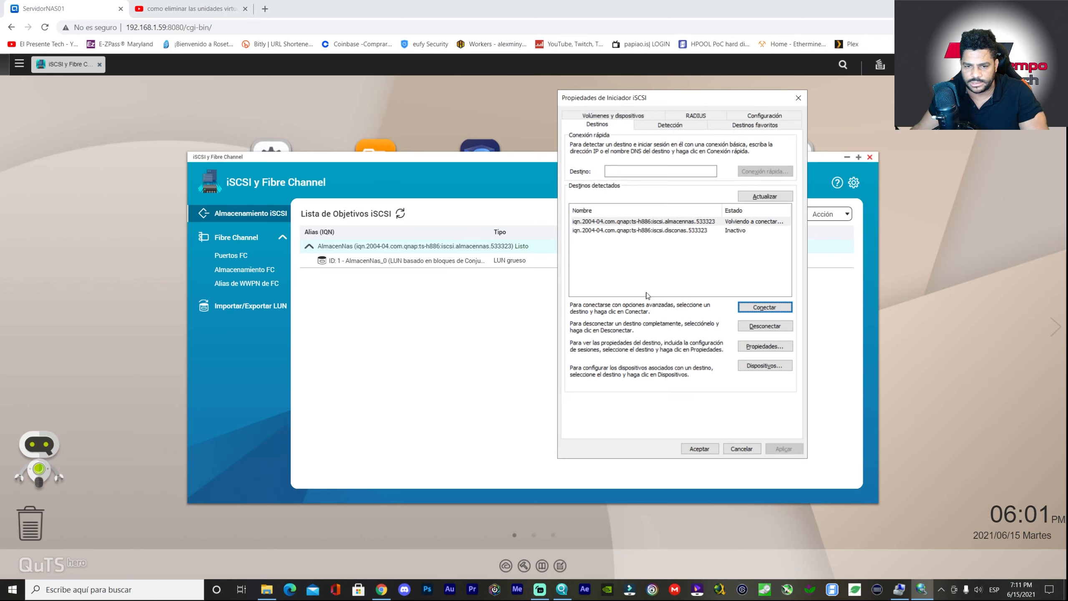
left_click(798, 98)
left_click(101, 589)
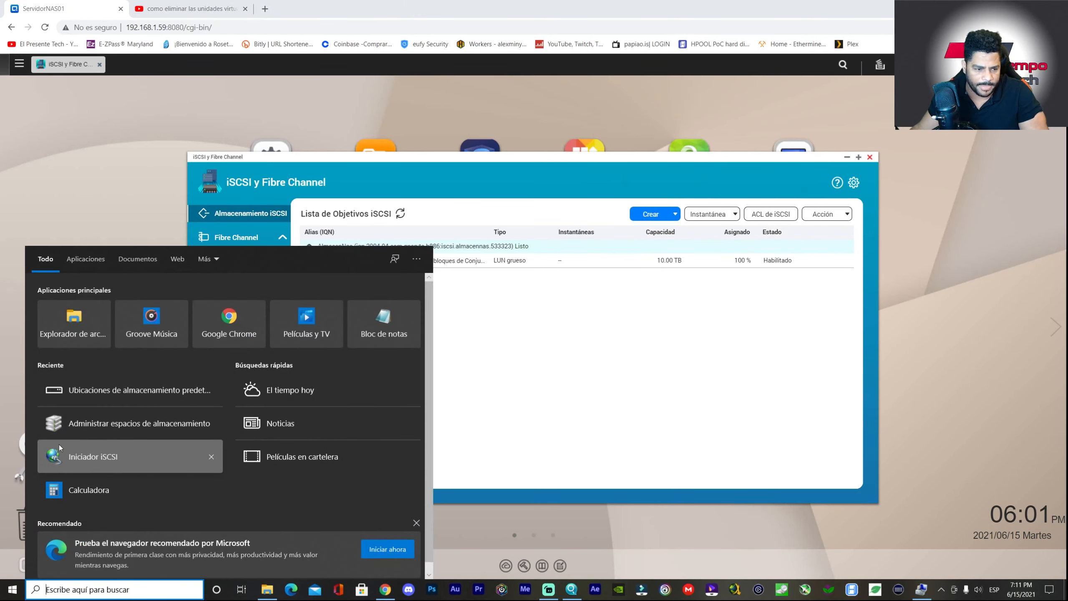
- Reopen iSCSI Initiator, quick-connect 192.168.1.59 so almacennas reads Conectado, and accept the properties
left_click(89, 458)
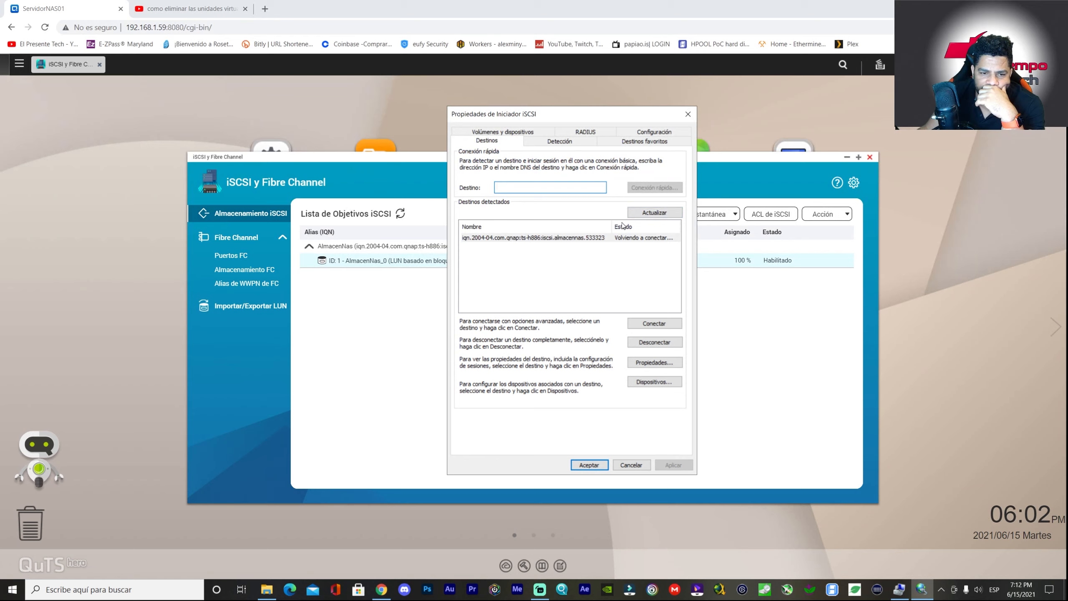
left_click(601, 239)
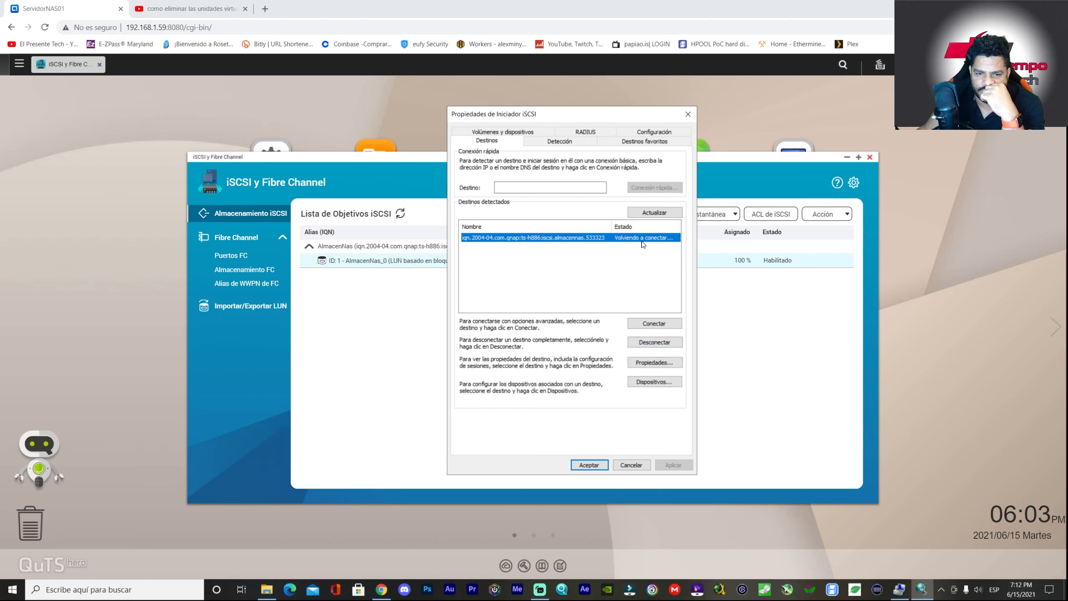
left_click(547, 187)
type("1")
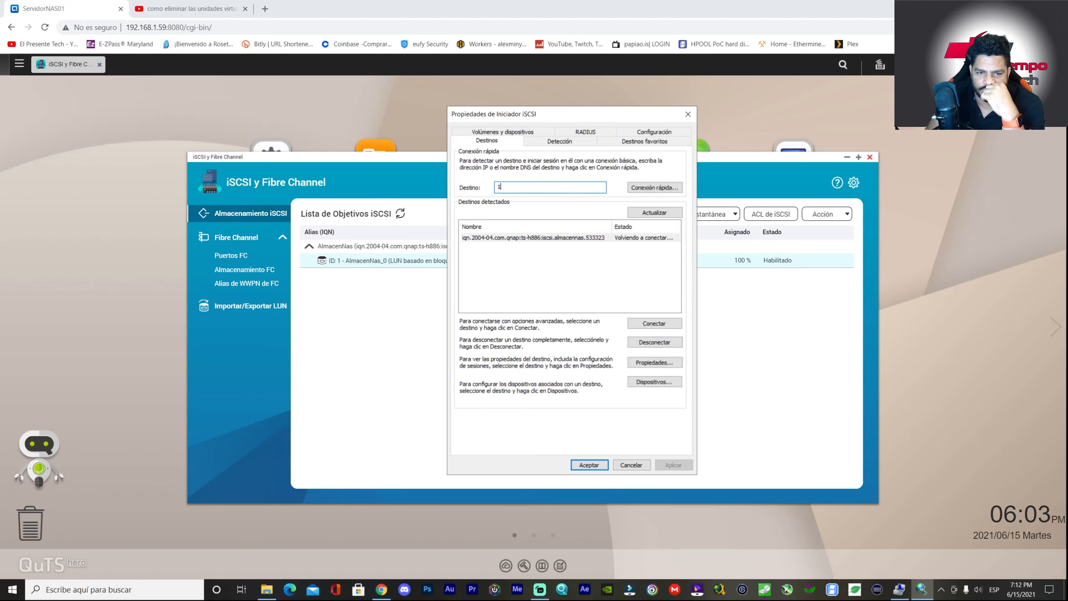
type("92.168.1.59")
left_click(633, 187)
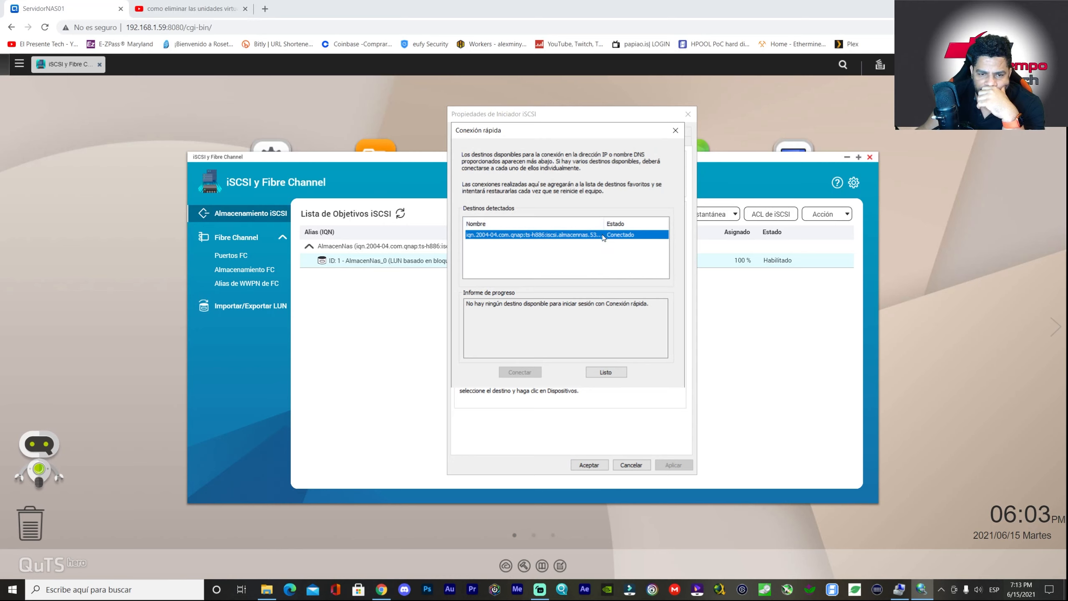
left_click(606, 371)
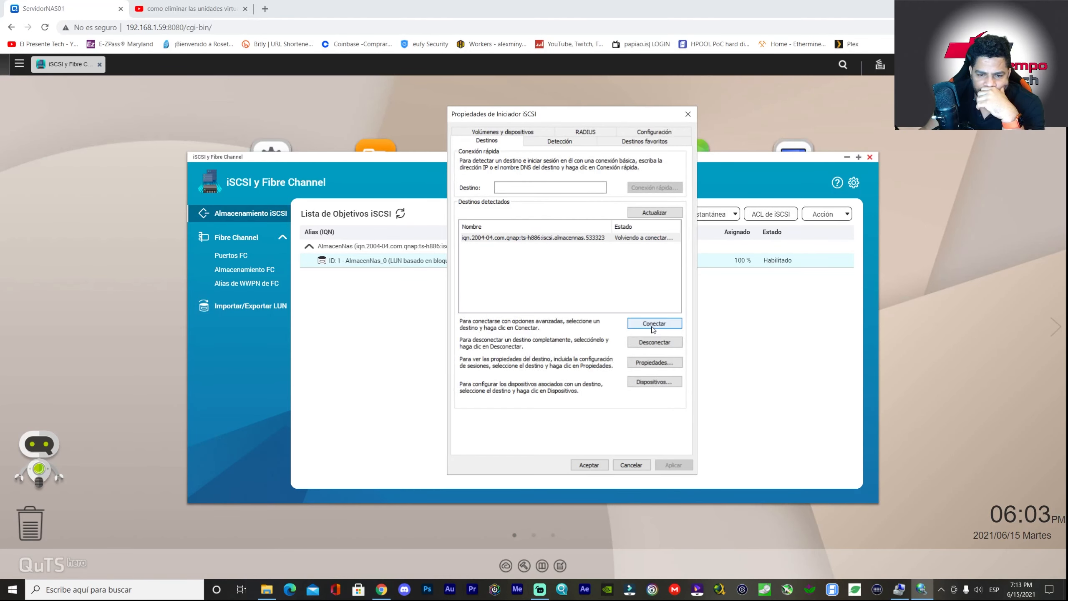
left_click(598, 238)
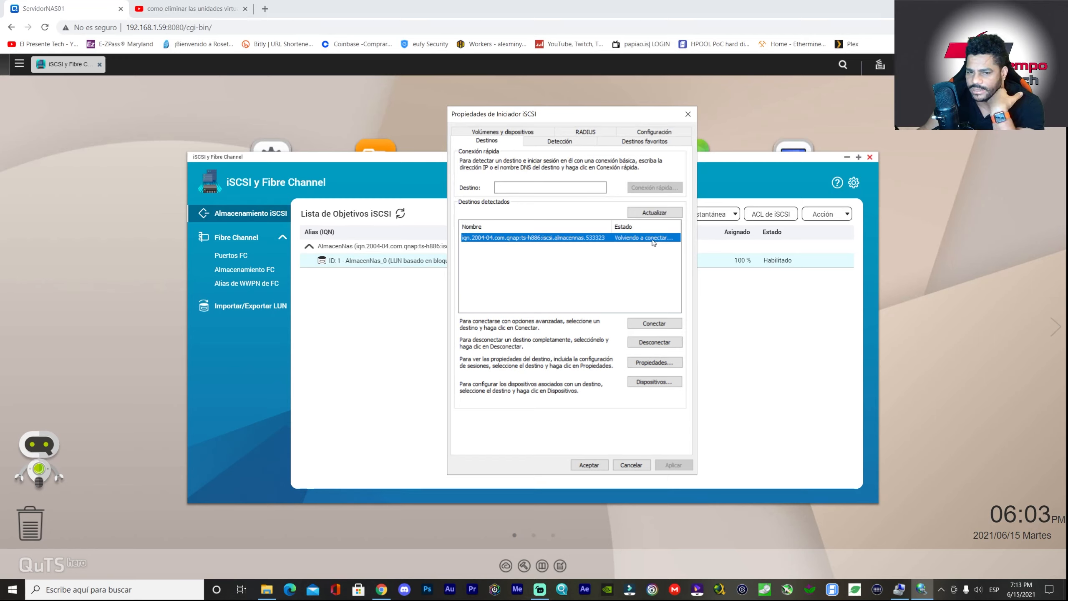
left_click(607, 463)
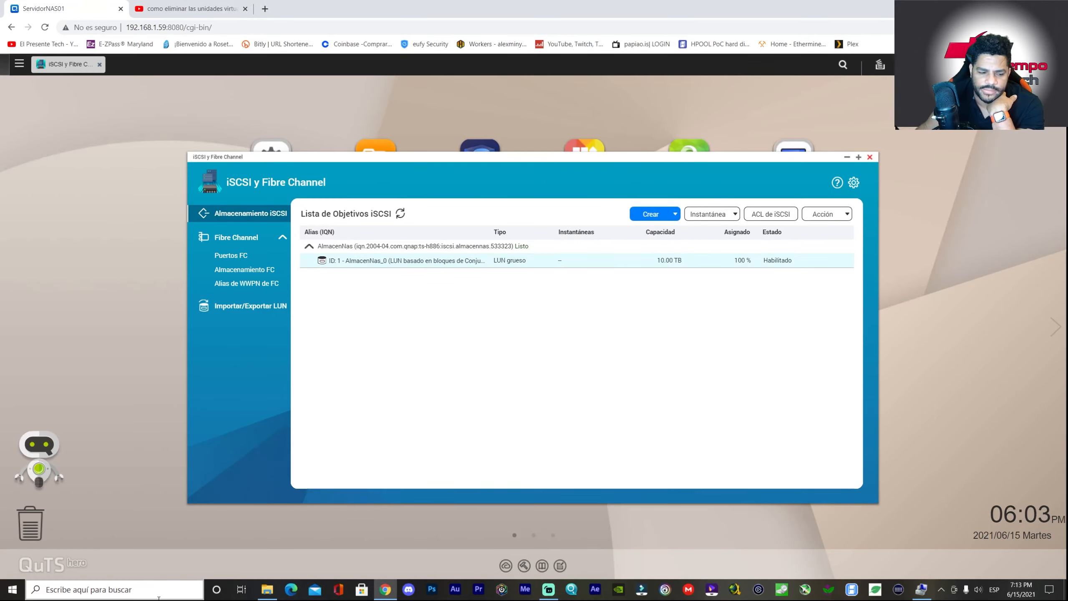
left_click(122, 589)
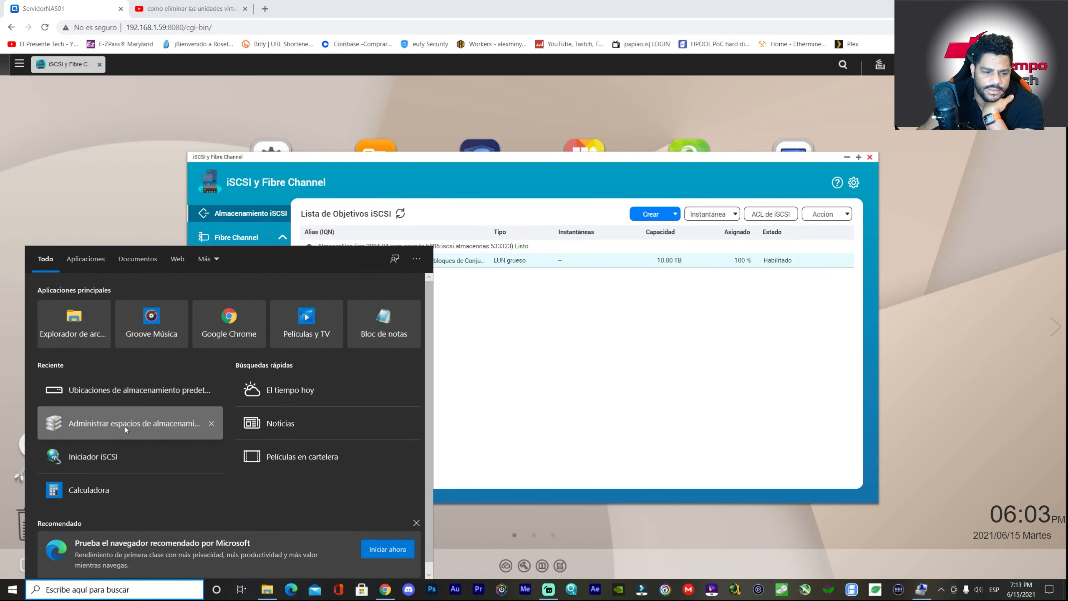
- Open Manage Storage Spaces, start a new pool, scroll through the offered drives, then cancel
left_click(126, 428)
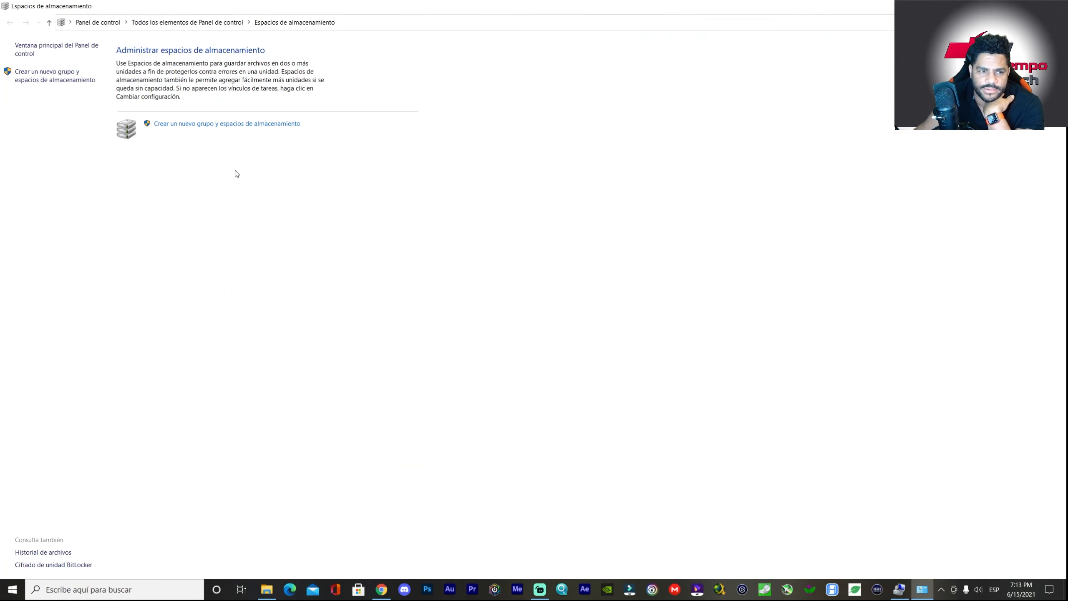
left_click(242, 127)
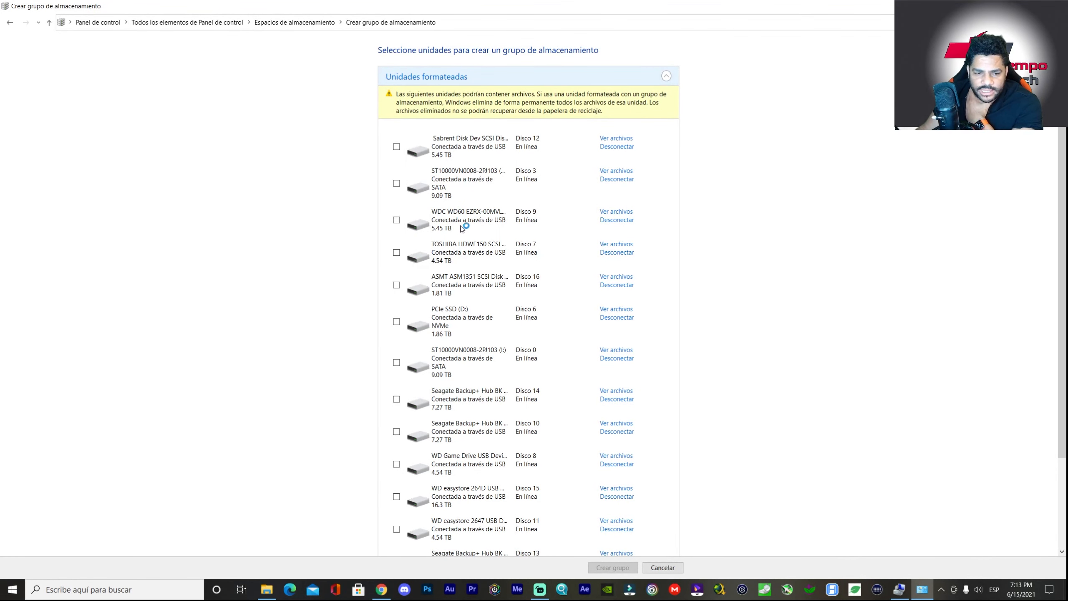
scroll(486, 258, "down", 1)
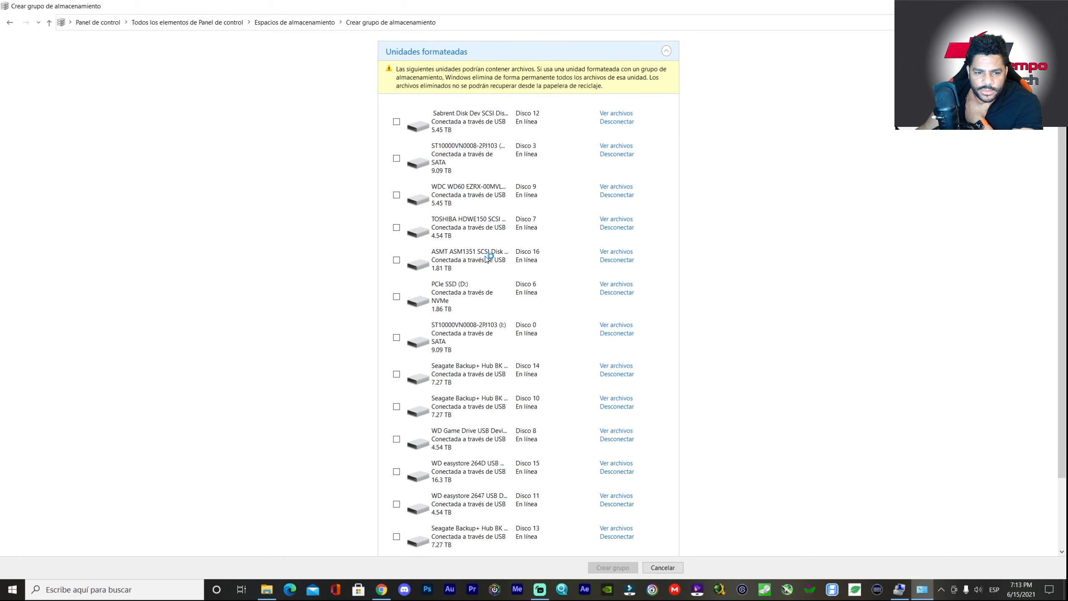
scroll(488, 263, "down", 3)
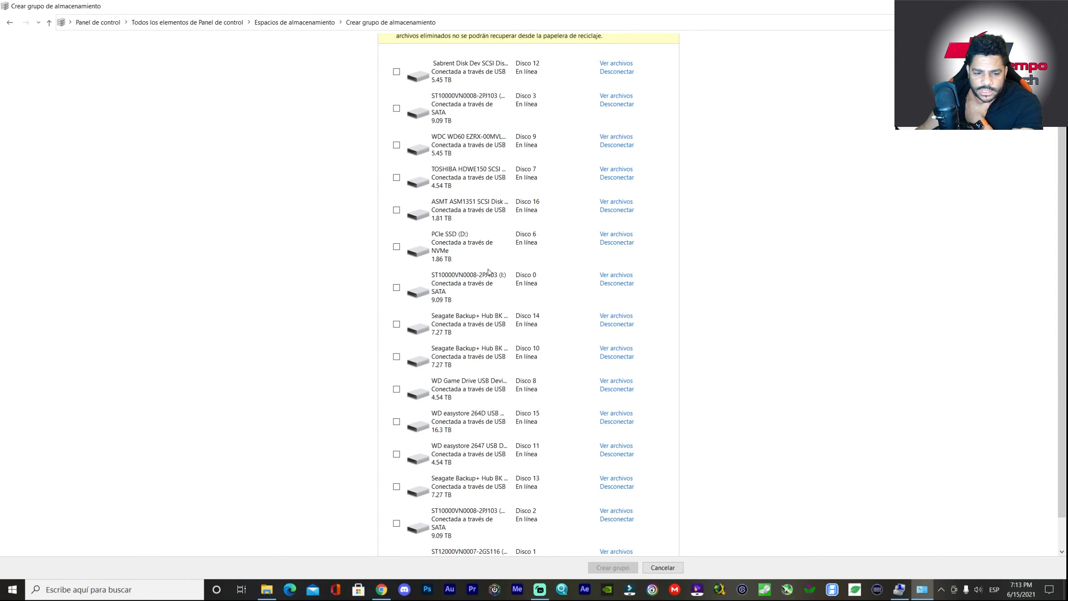
scroll(490, 271, "down", 1)
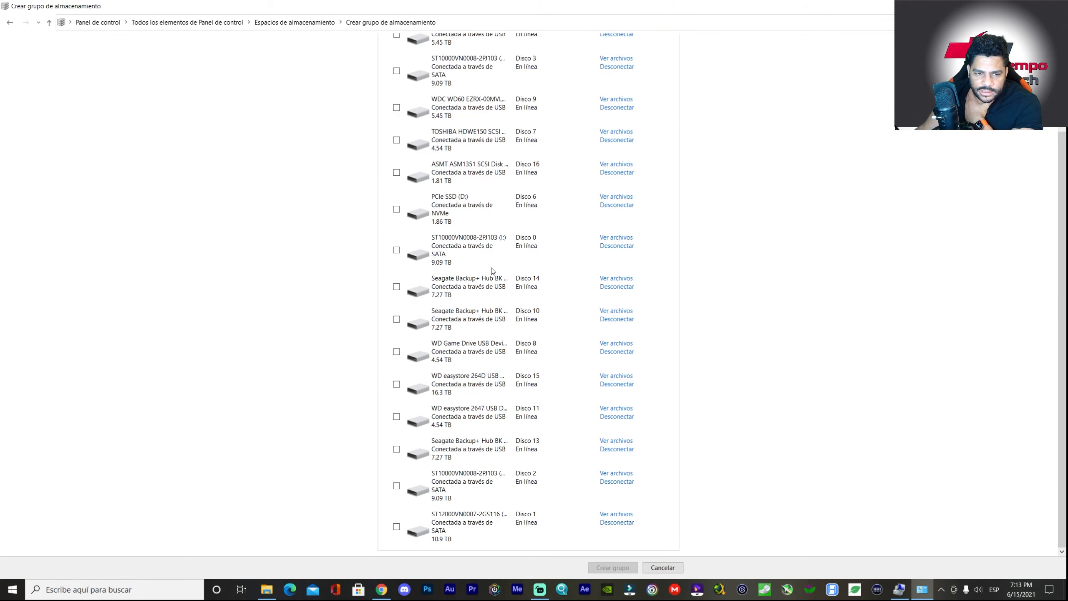
scroll(493, 271, "up", 1)
scroll(493, 271, "up", 2)
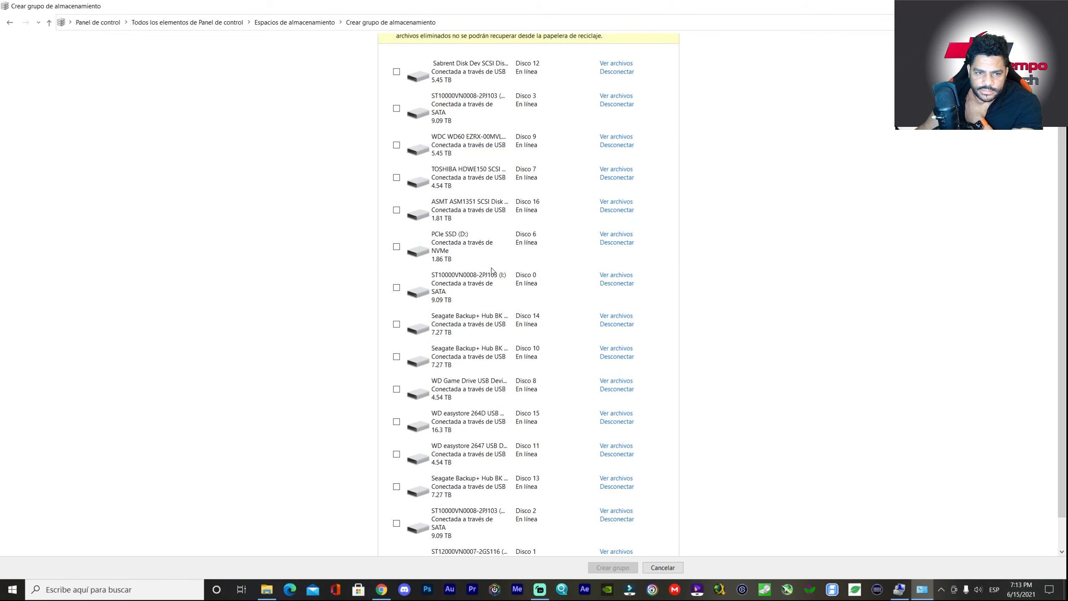
scroll(492, 270, "up", 1)
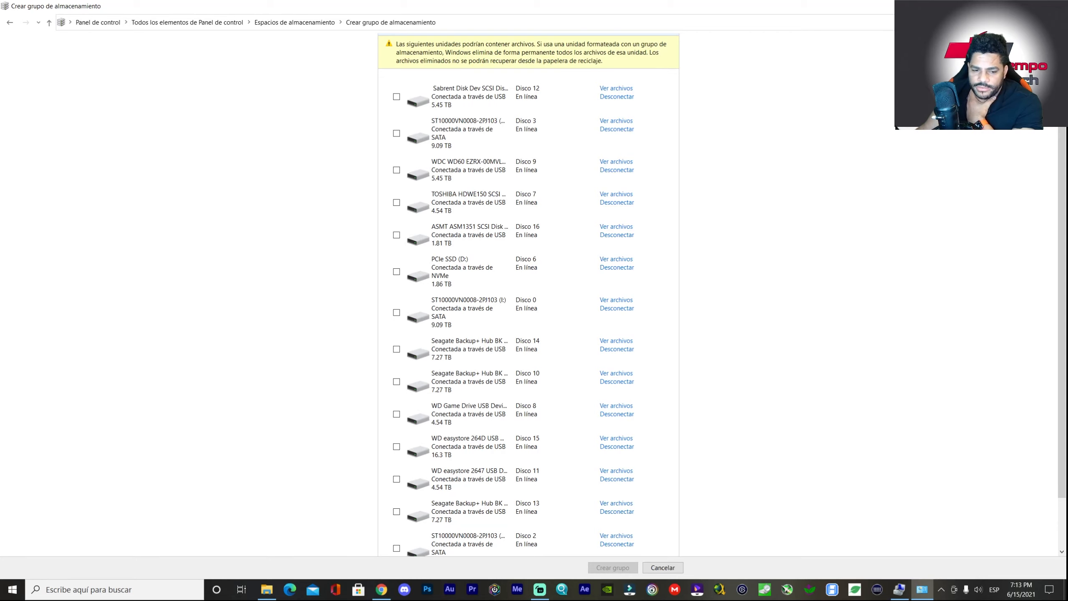
left_click(1057, 6)
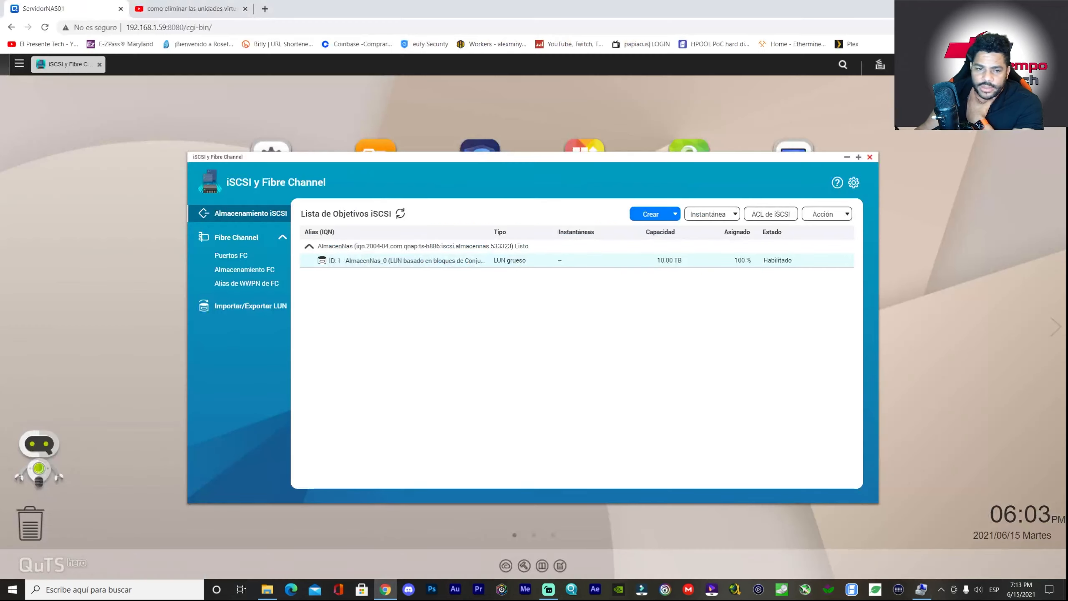
- Open Computer Management from This PC and scroll Disk Management's disk list down to Disco 16
left_click(267, 589)
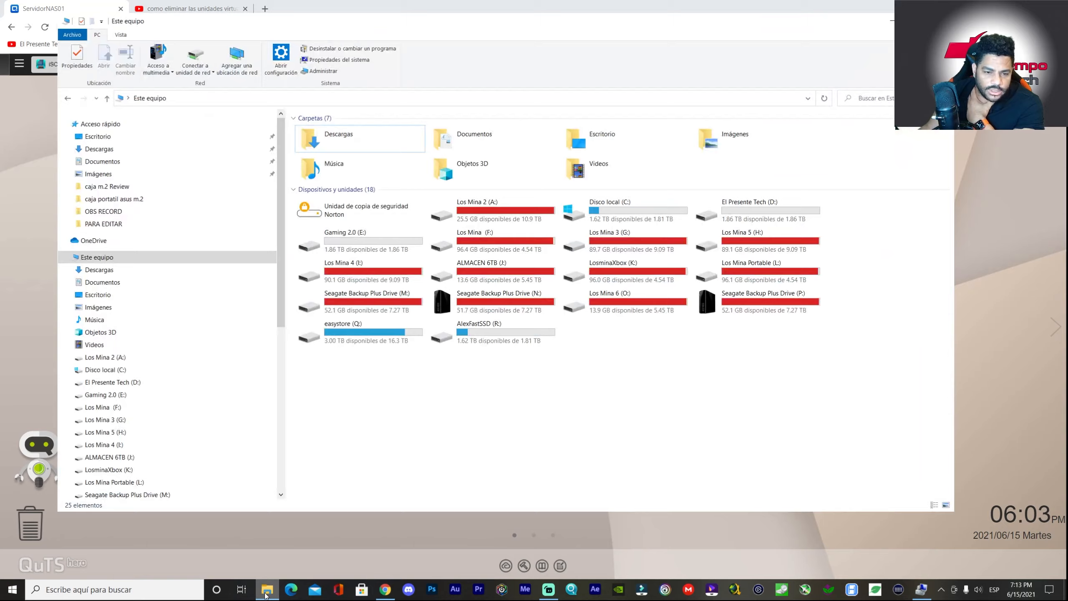
right_click(121, 258)
left_click(57, 277)
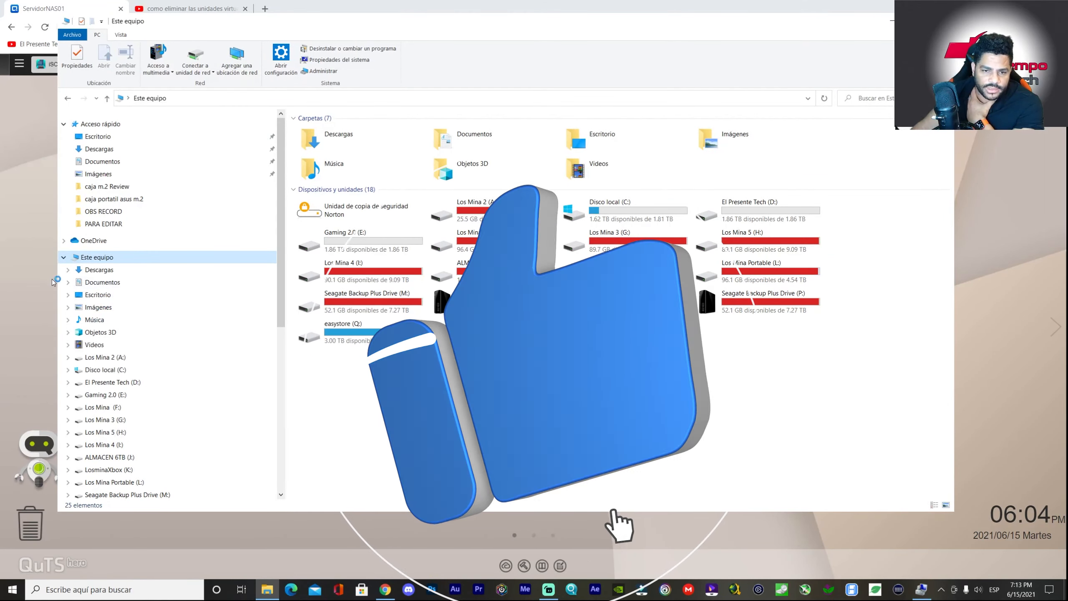
left_click_drag(249, 23, 655, 89)
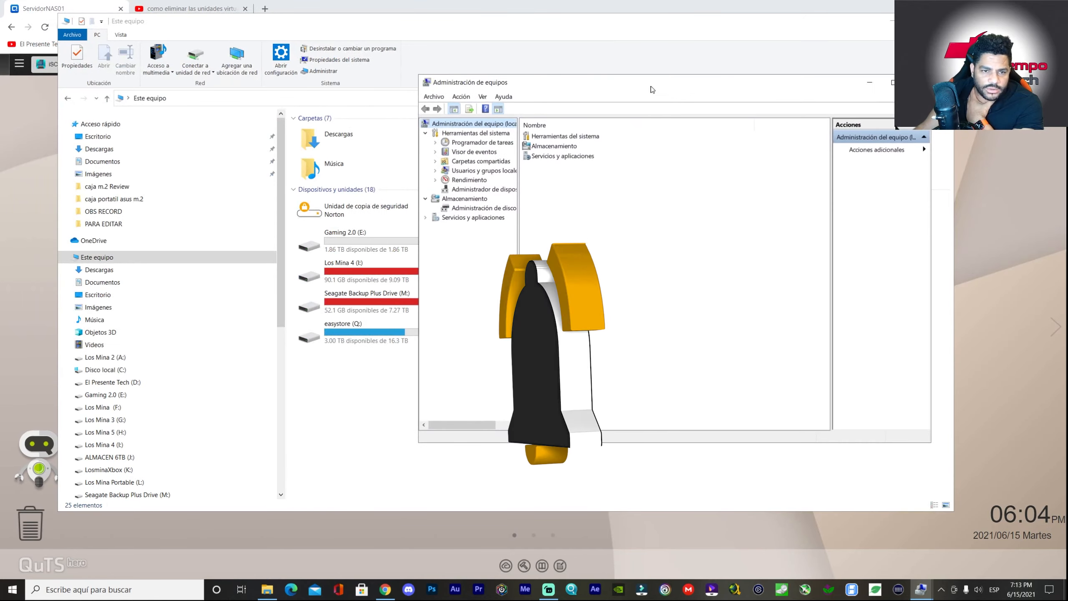
double_click(561, 146)
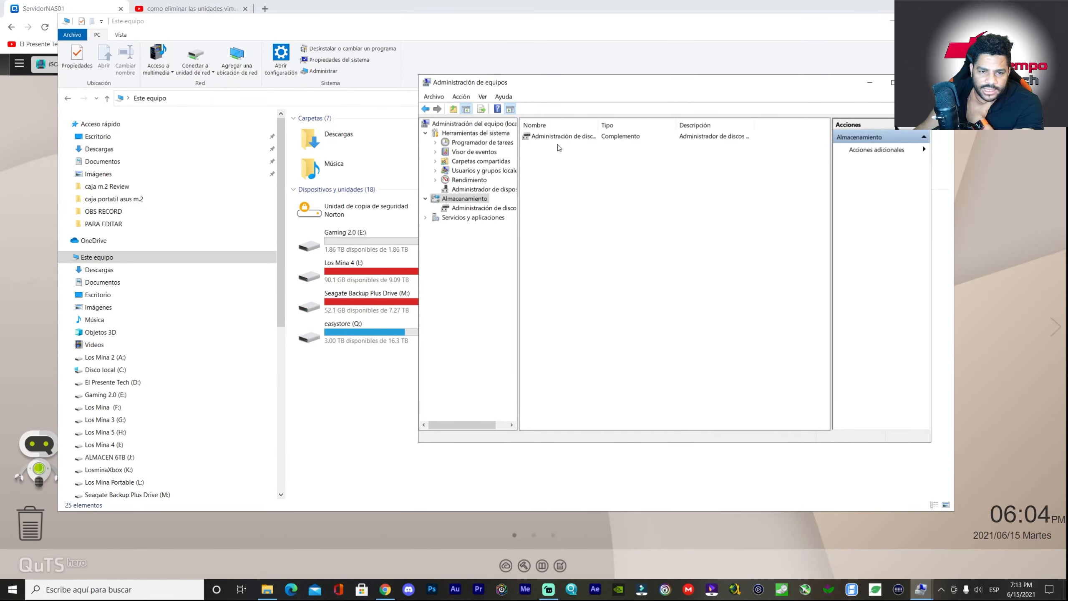
double_click(558, 137)
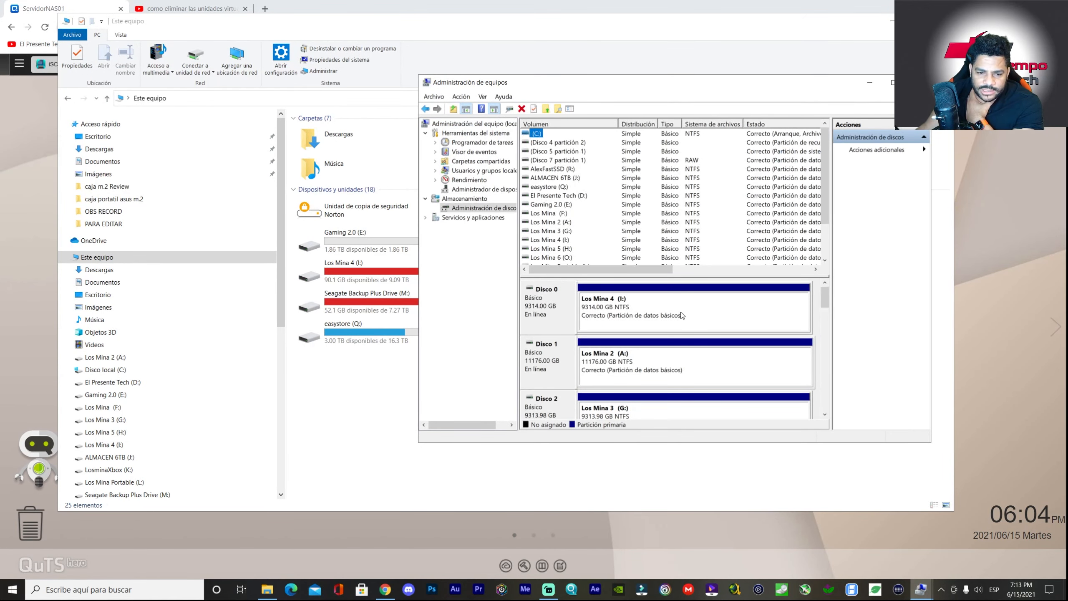
left_click_drag(826, 293, 831, 407)
left_click(919, 83)
left_click(943, 21)
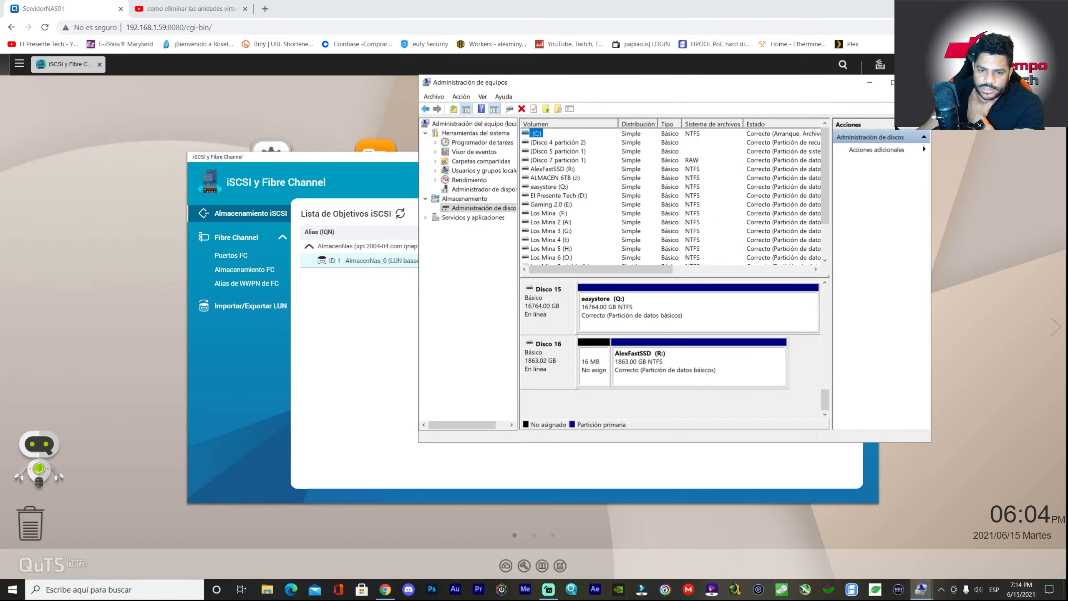
left_click(918, 82)
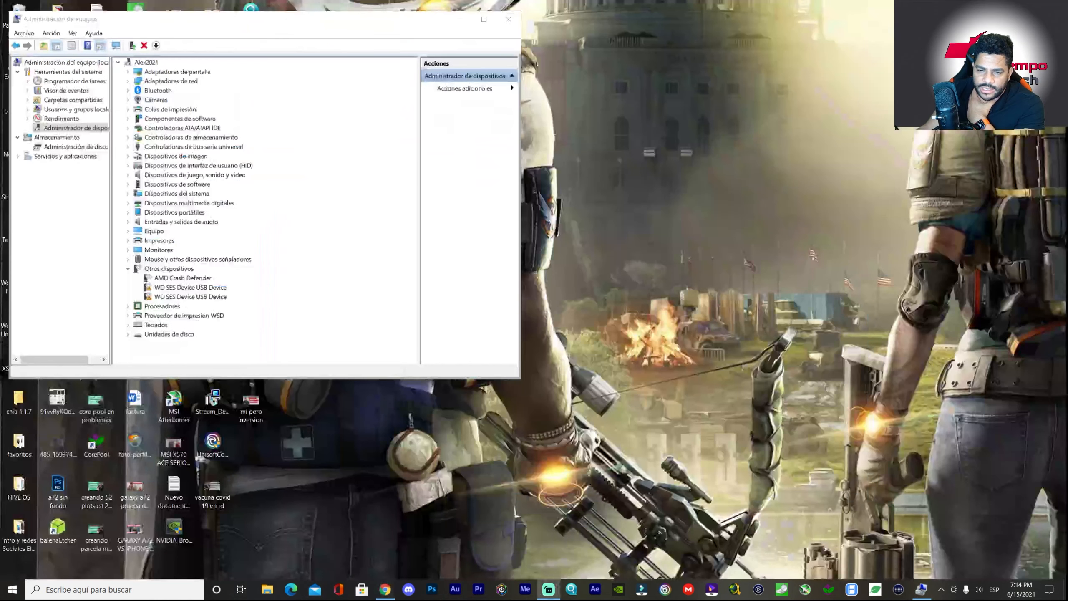
- Close Computer Management and relaunch the iSCSI Initiator from Windows search
left_click(919, 590)
left_click(919, 590)
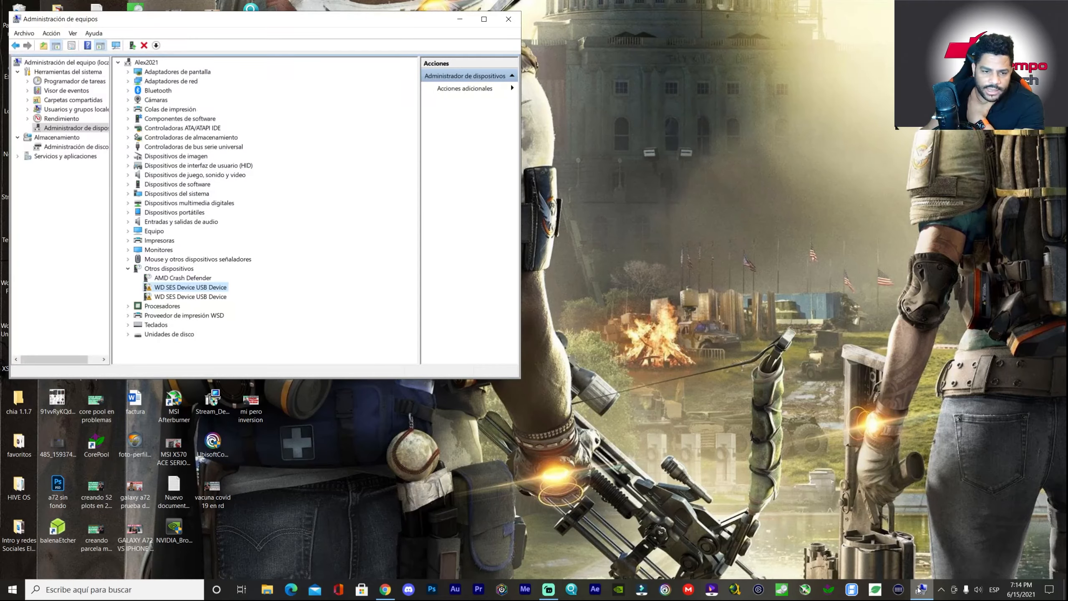
left_click(506, 11)
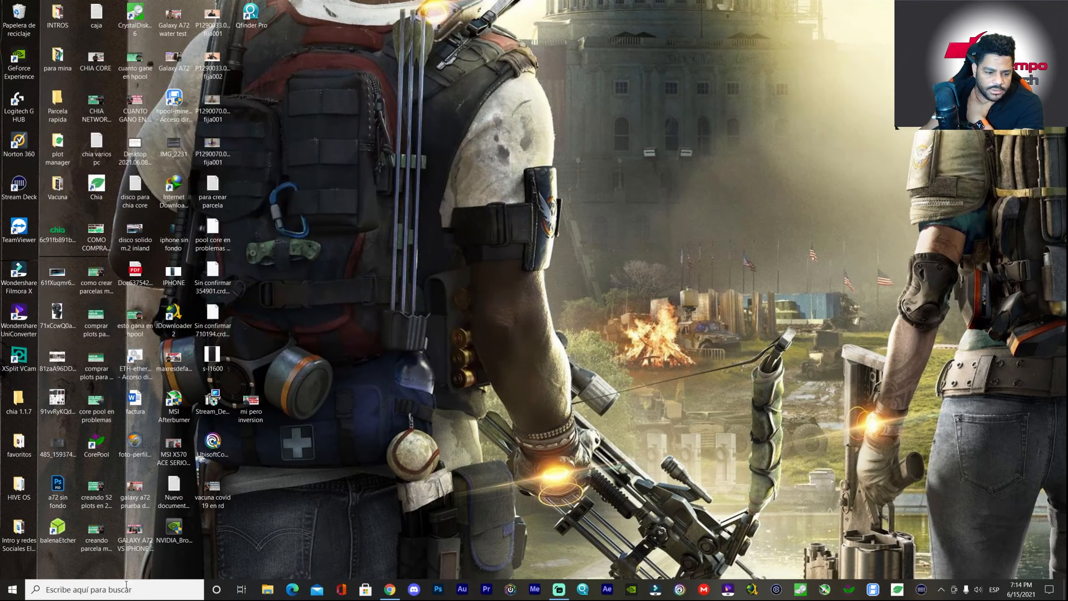
left_click(126, 585)
left_click(83, 457)
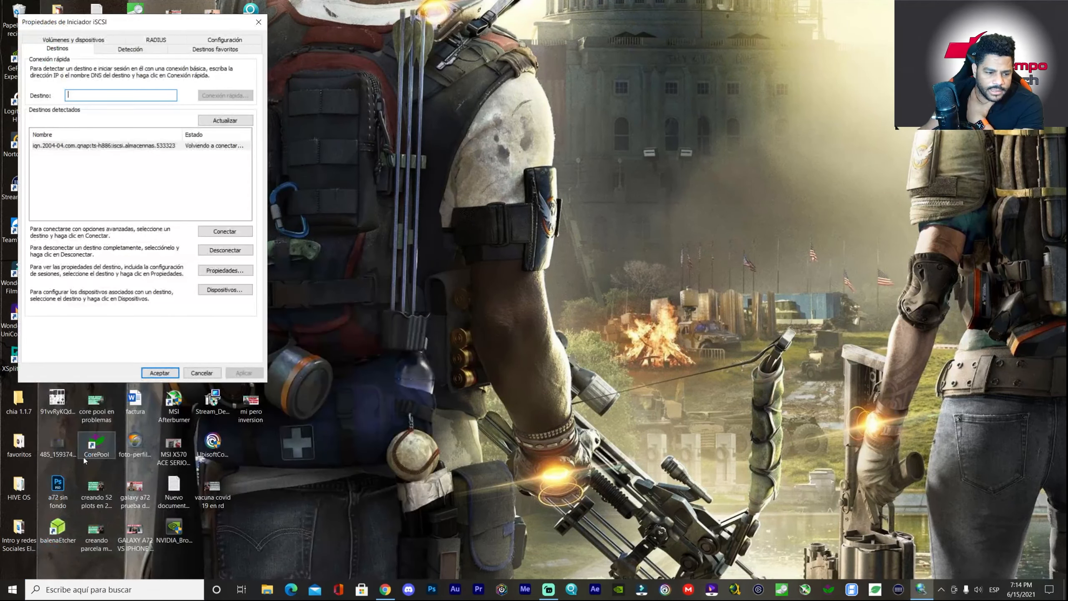
left_click_drag(176, 22, 747, 108)
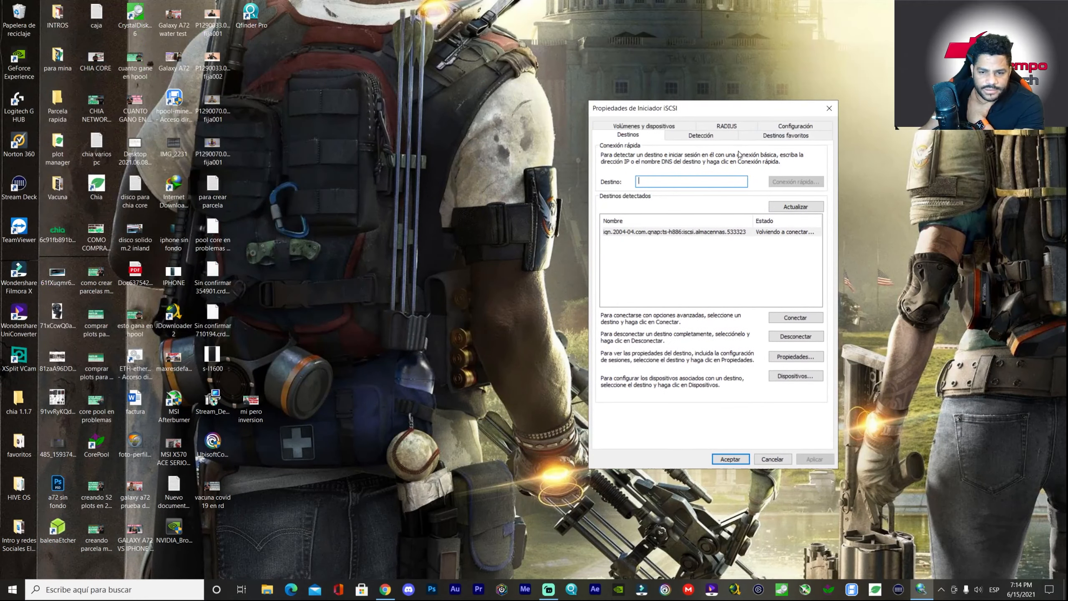
- Disconnect all sessions of the QNAP target so it shows Inactivo, then start reconnecting it
left_click(744, 233)
left_click(798, 337)
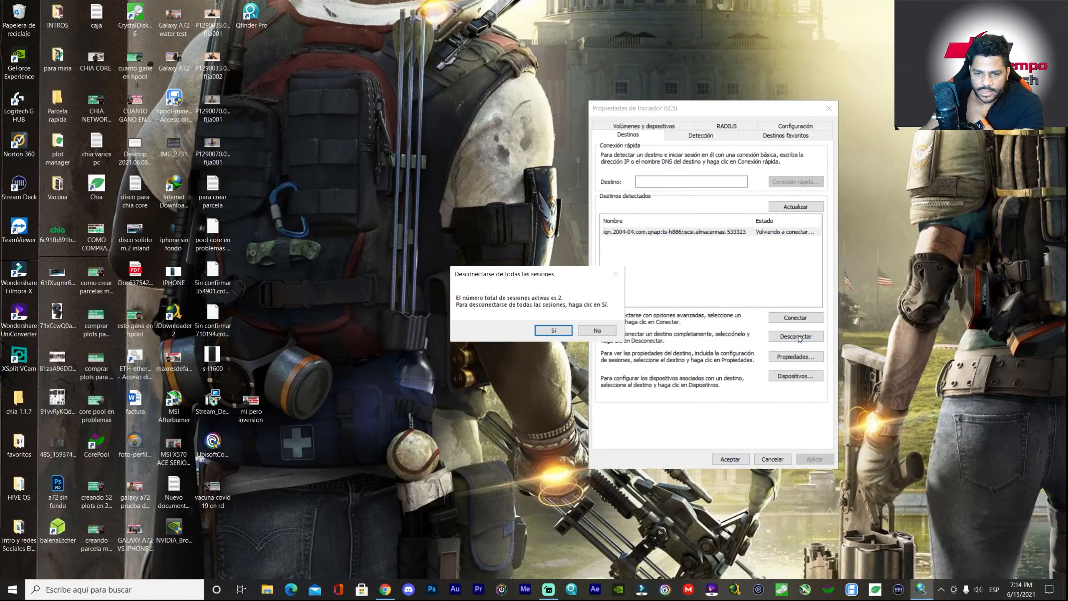
left_click(552, 329)
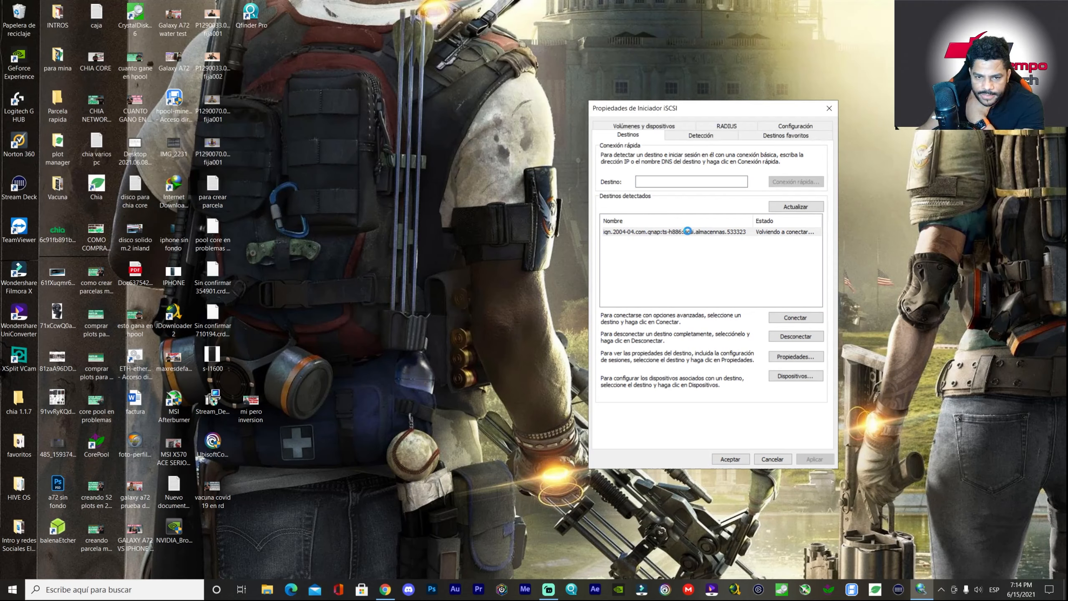
left_click(712, 231)
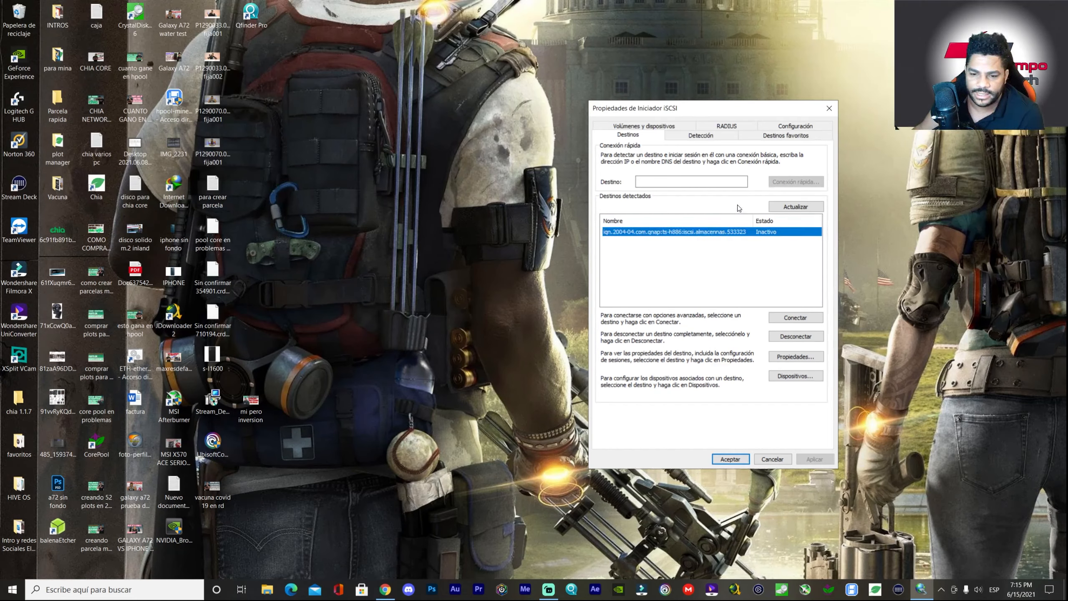
left_click(793, 318)
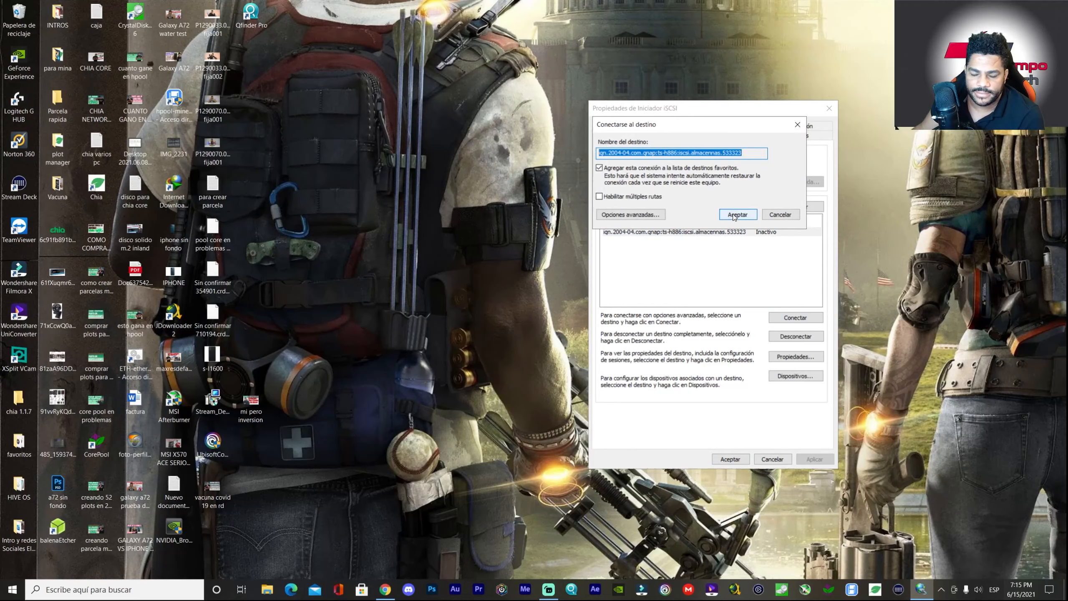
- Enable CHAP login with the user name and target secret, reconnect almacennas, then close the initiator
left_click(643, 214)
left_click(639, 267)
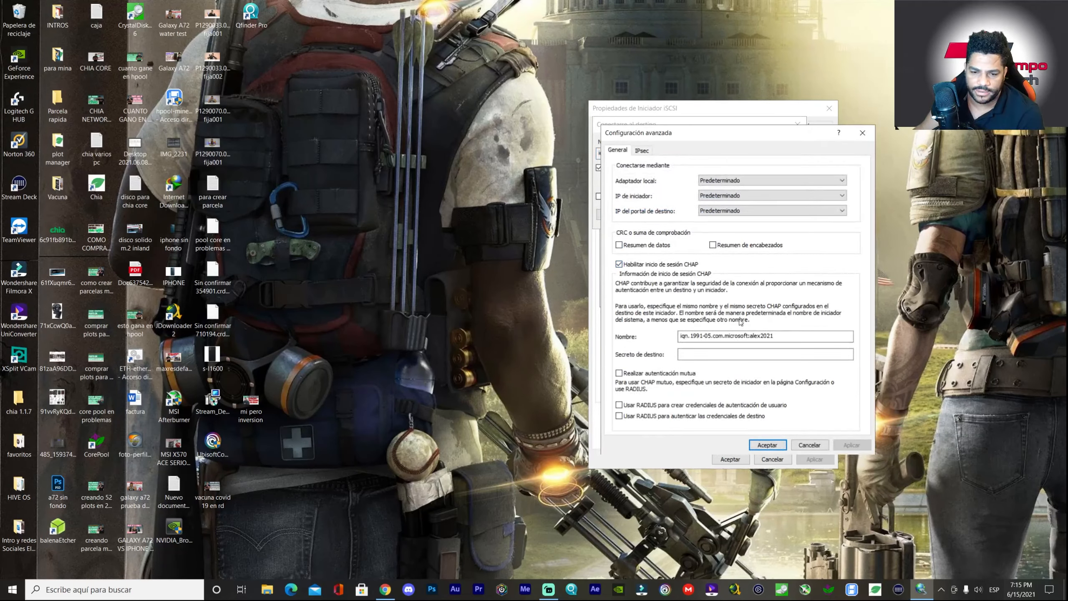
double_click(779, 338)
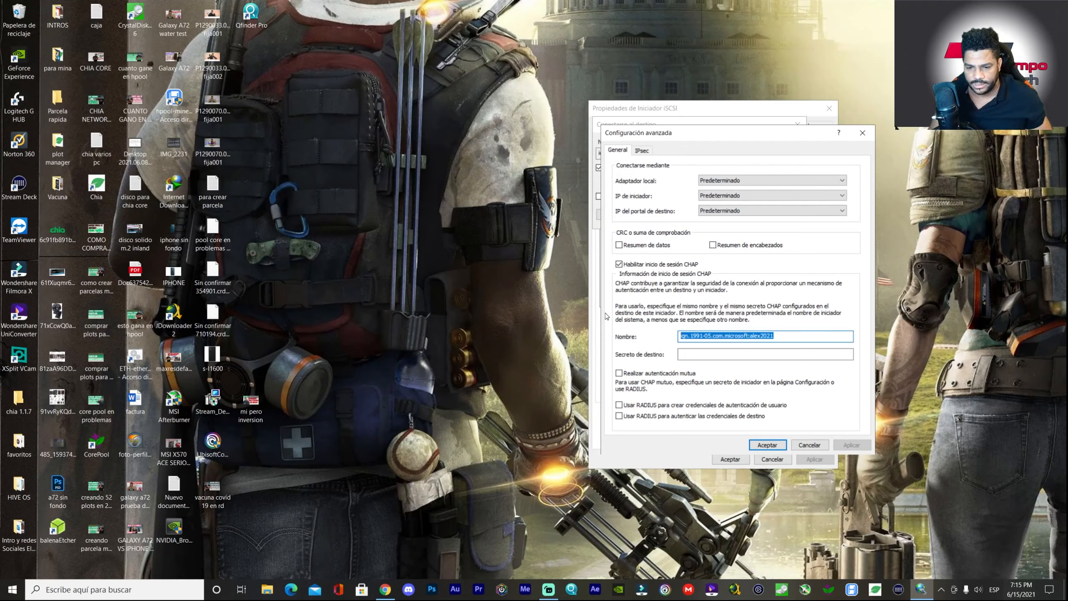
type("alexminyety")
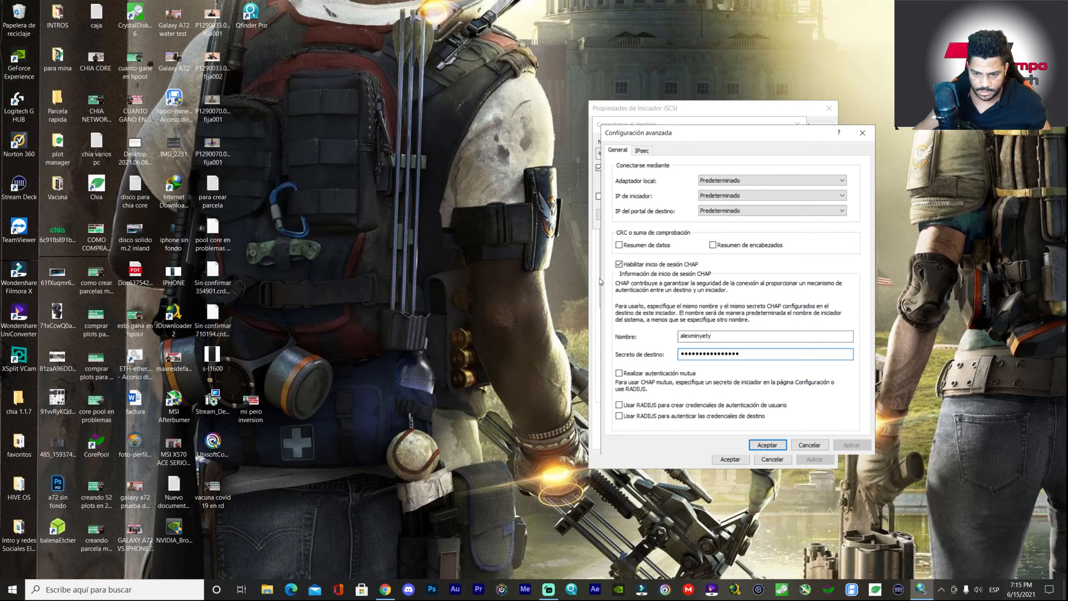
left_click(765, 444)
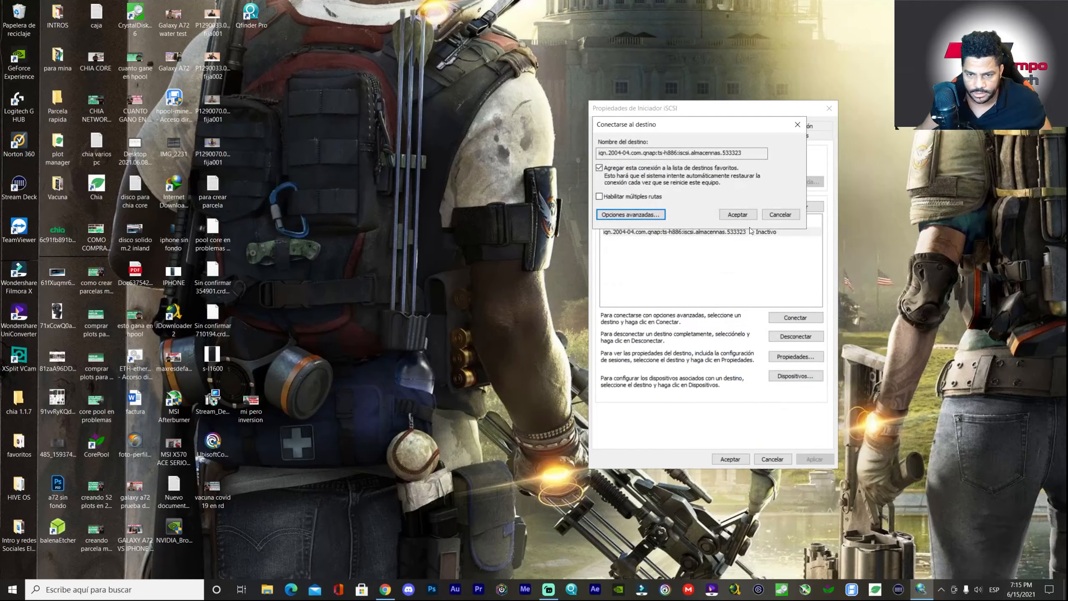
left_click(738, 214)
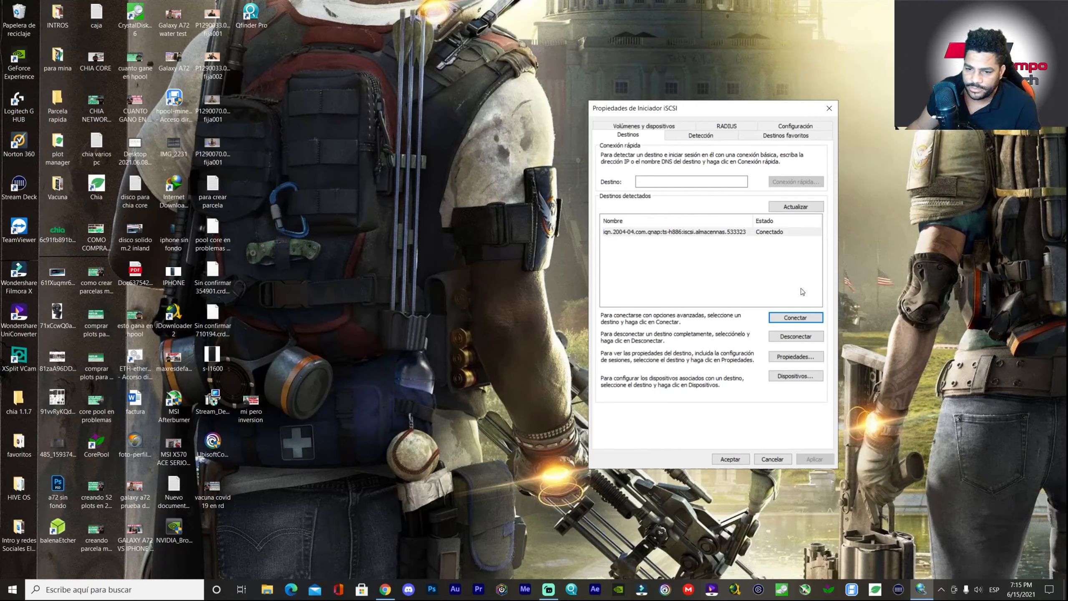
left_click(738, 460)
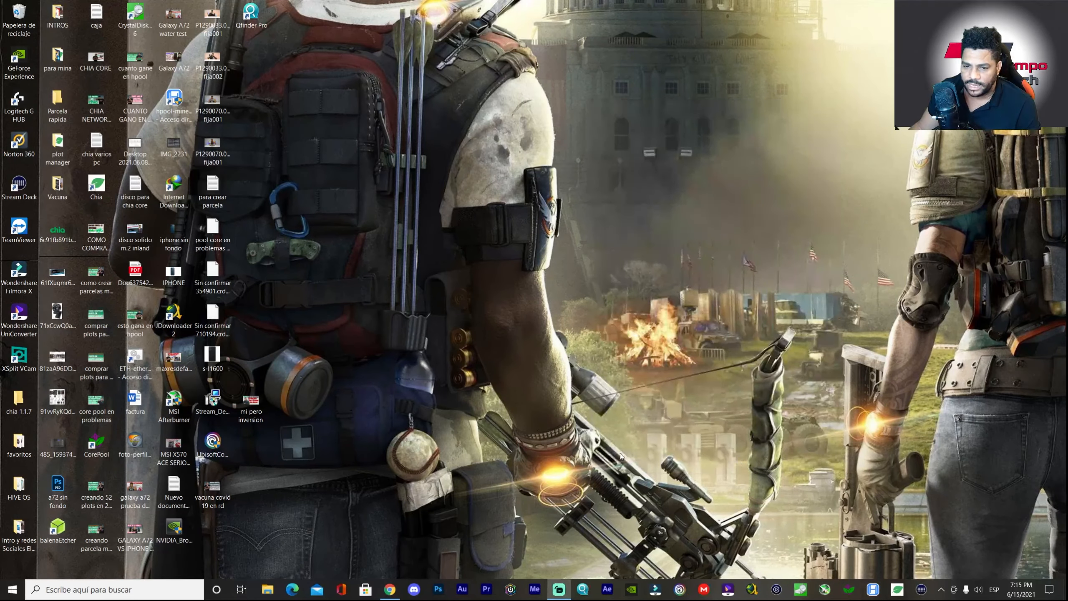
- Open Manage Storage Spaces, approve the admin prompt, and build a pool from the 10.0 TB QNAP drive
left_click(140, 583)
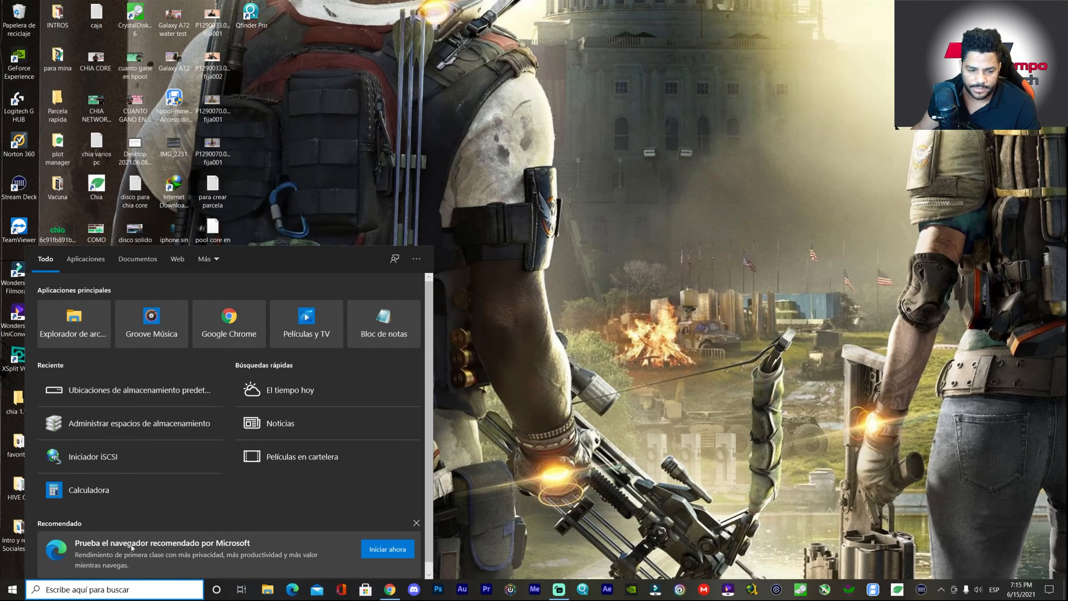
left_click(131, 431)
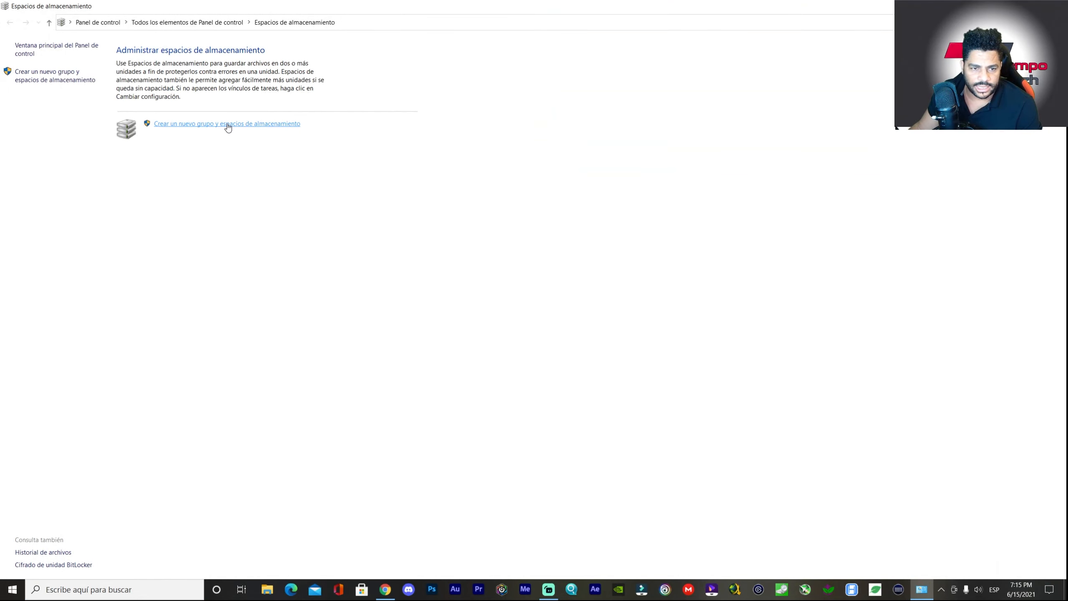
left_click(228, 126)
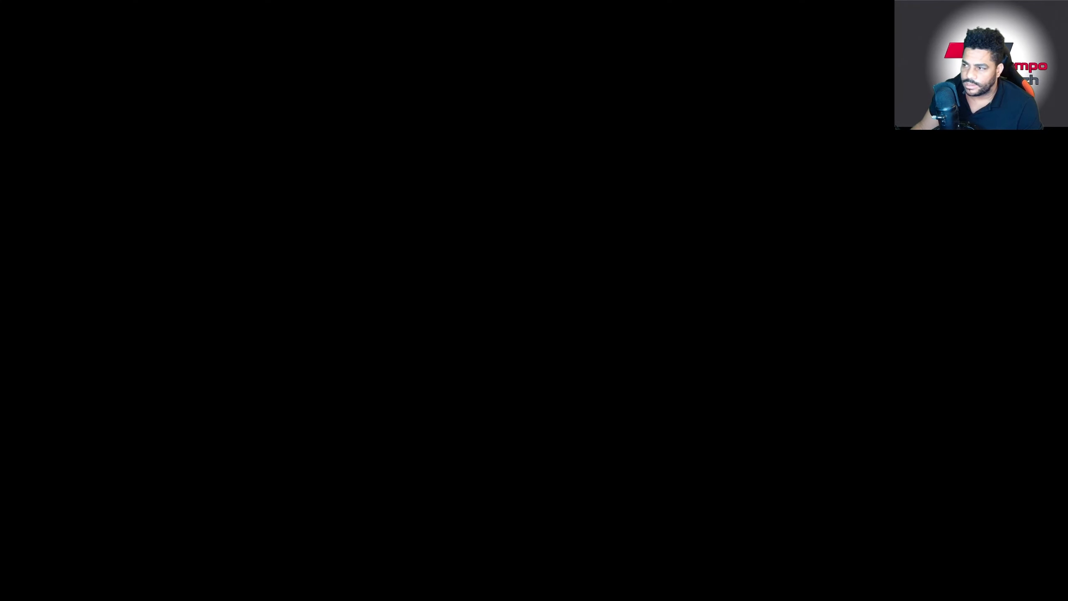
left_click(484, 338)
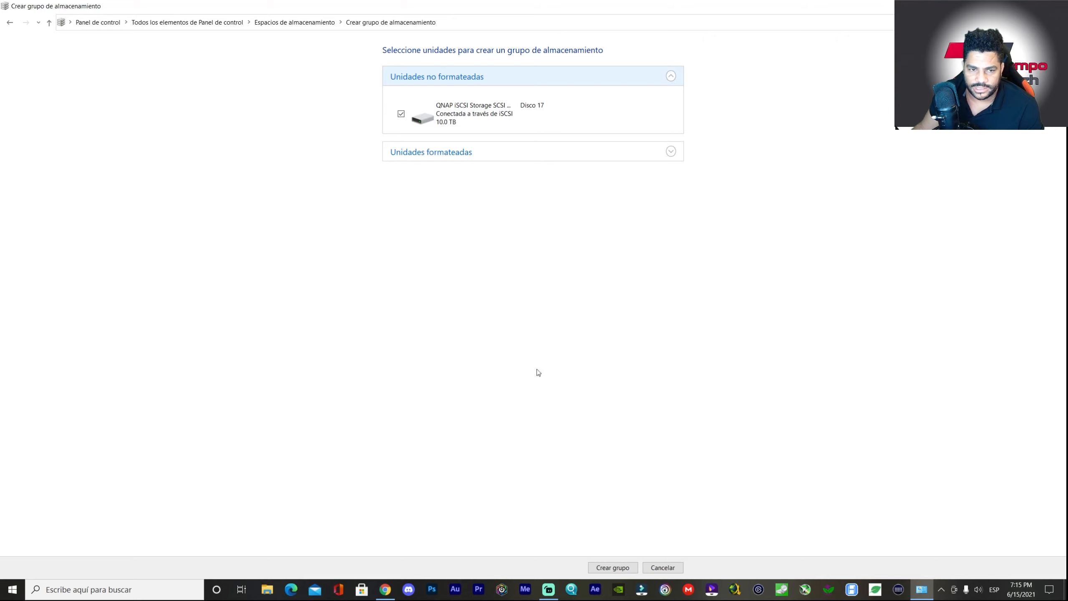
left_click(611, 571)
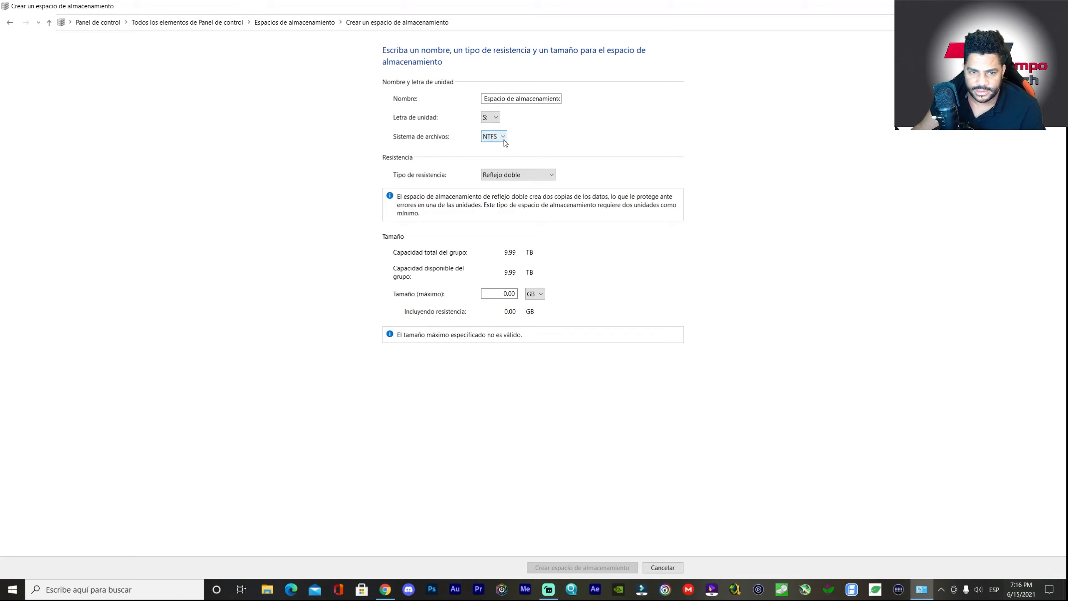
- Set the Reflejo doble space's maximum size to 9.5 TB, switching the unit from GB to TB
double_click(516, 296)
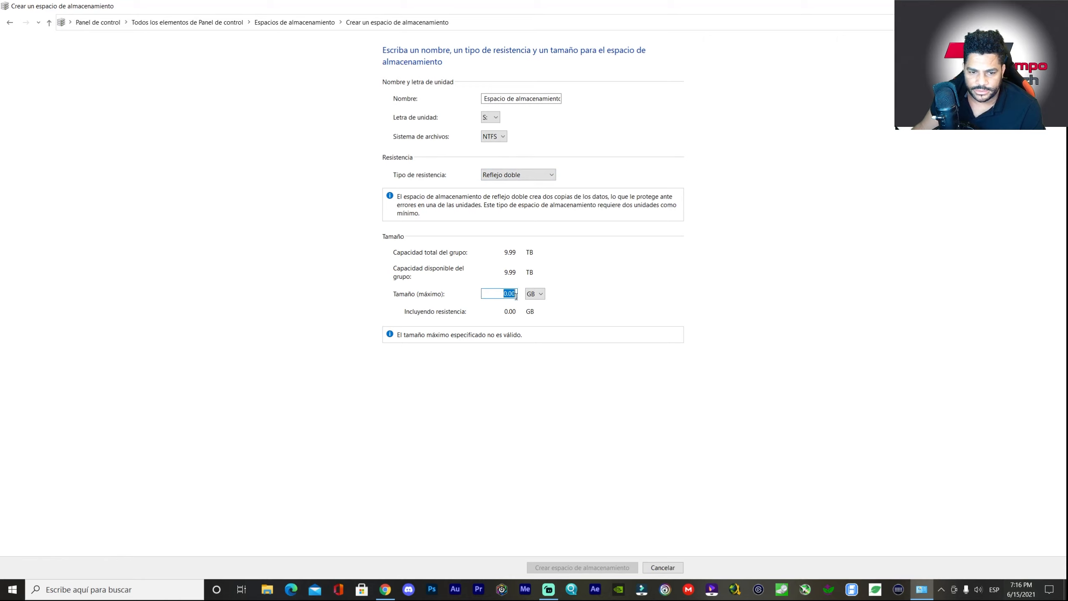
type("9.99")
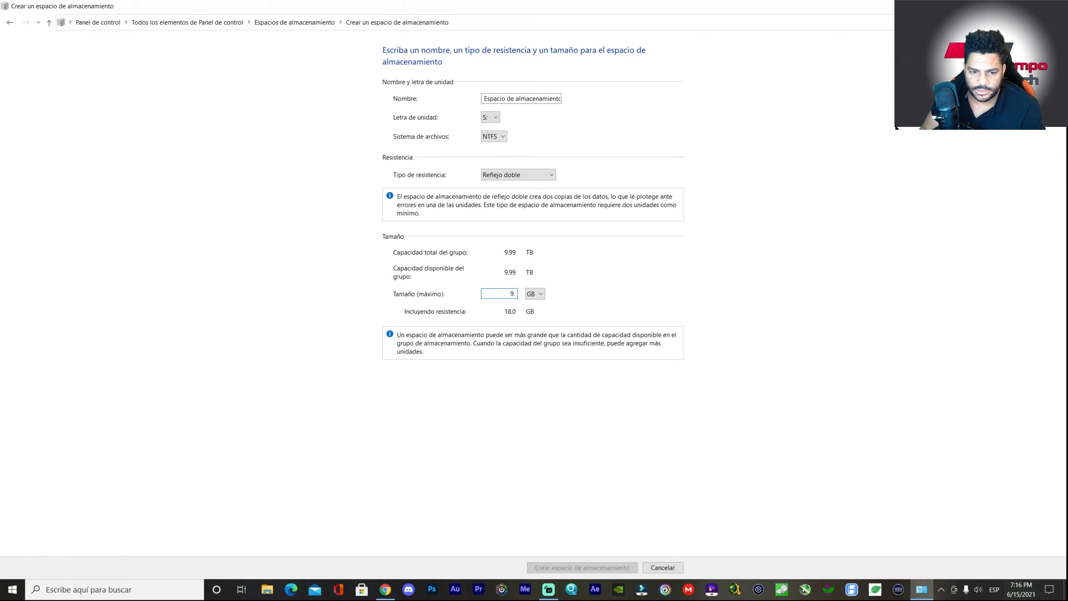
key("BackSpace")
key("BackSpace")
key("BackSpace")
key("BackSpace")
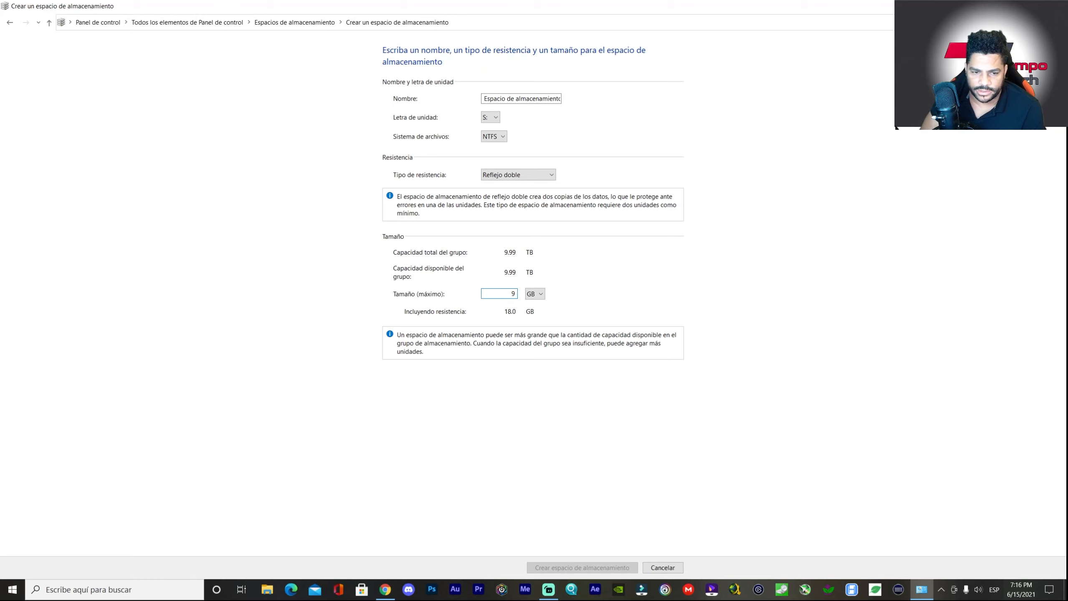
type("9.99")
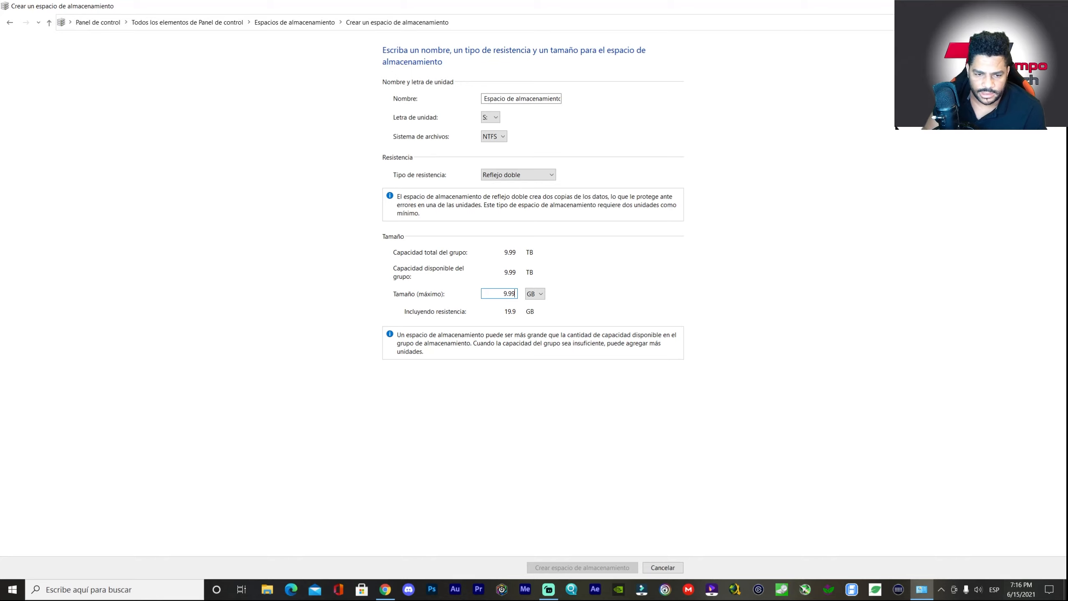
left_click(535, 294)
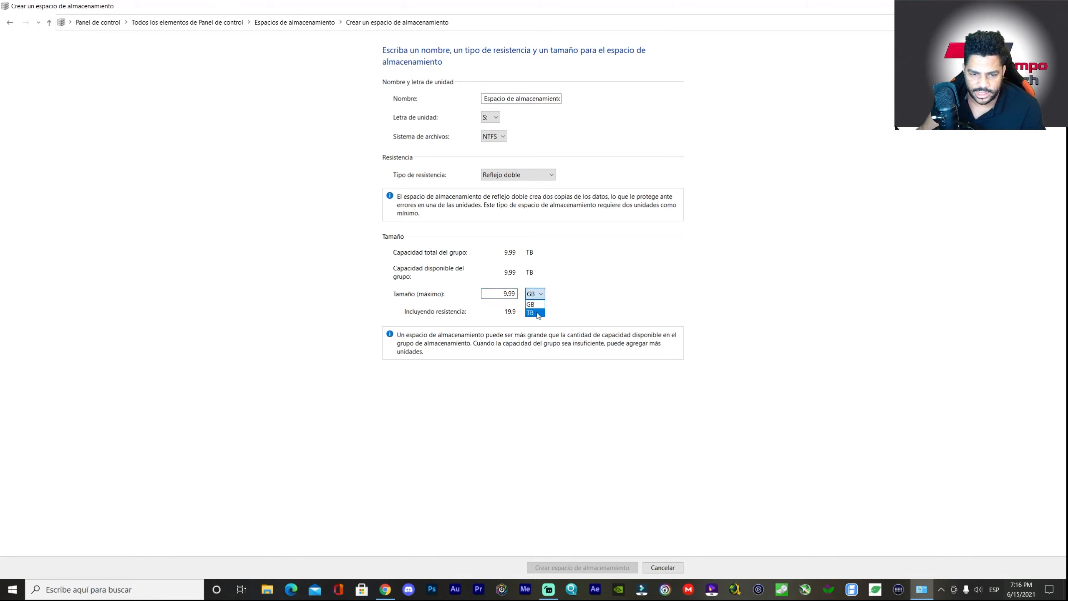
left_click(534, 312)
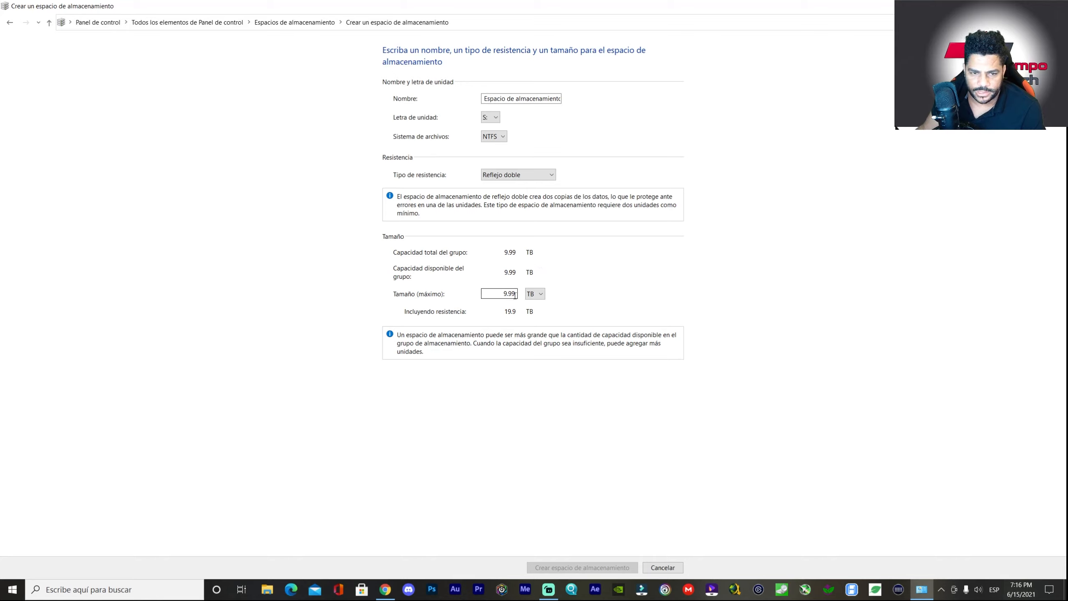
left_click(499, 294)
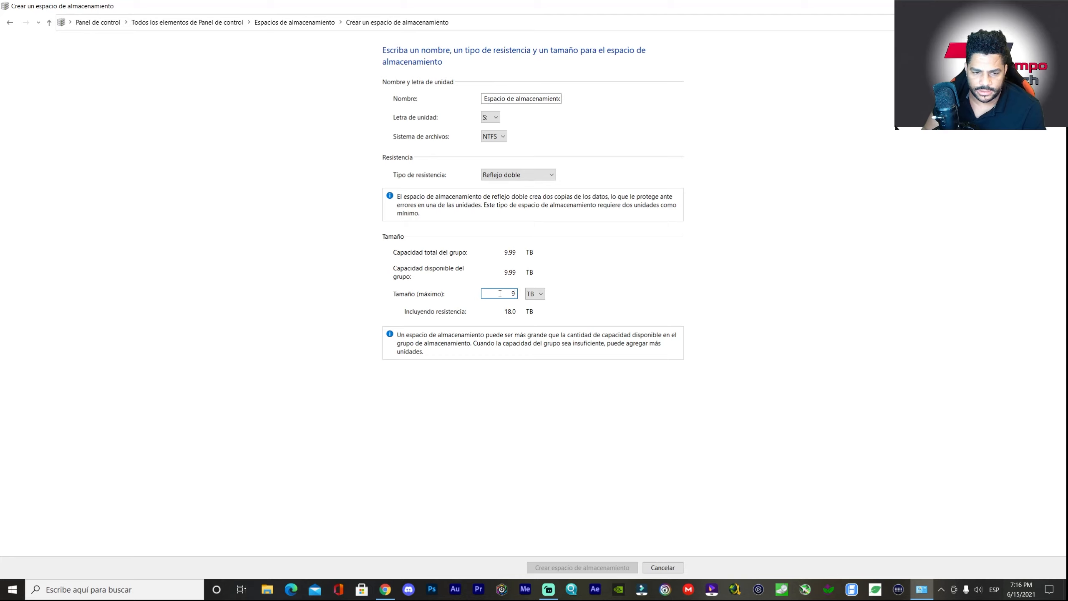
type("9")
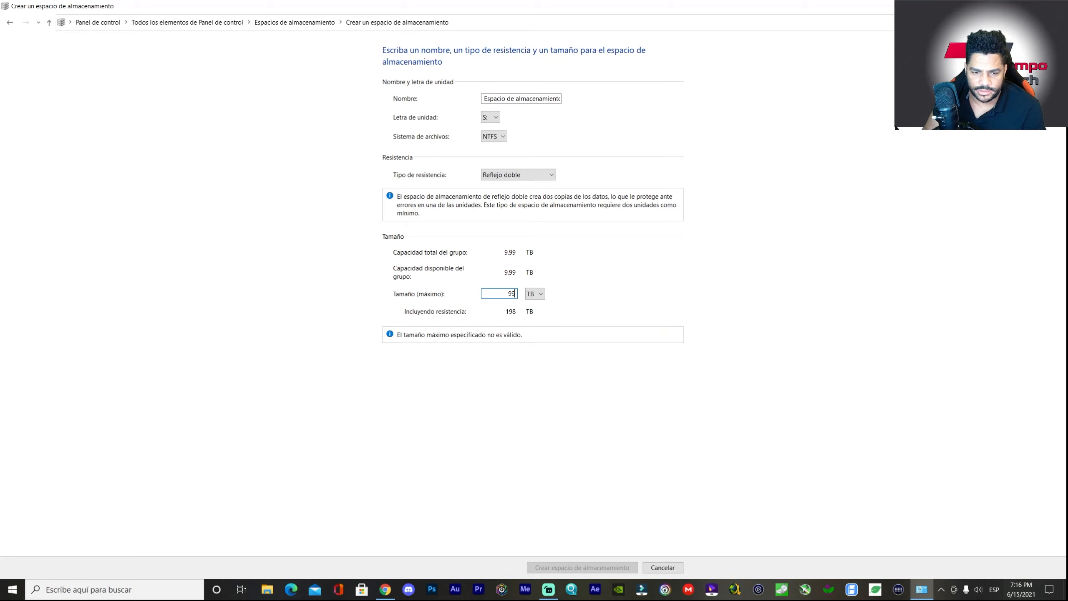
key("BackSpace")
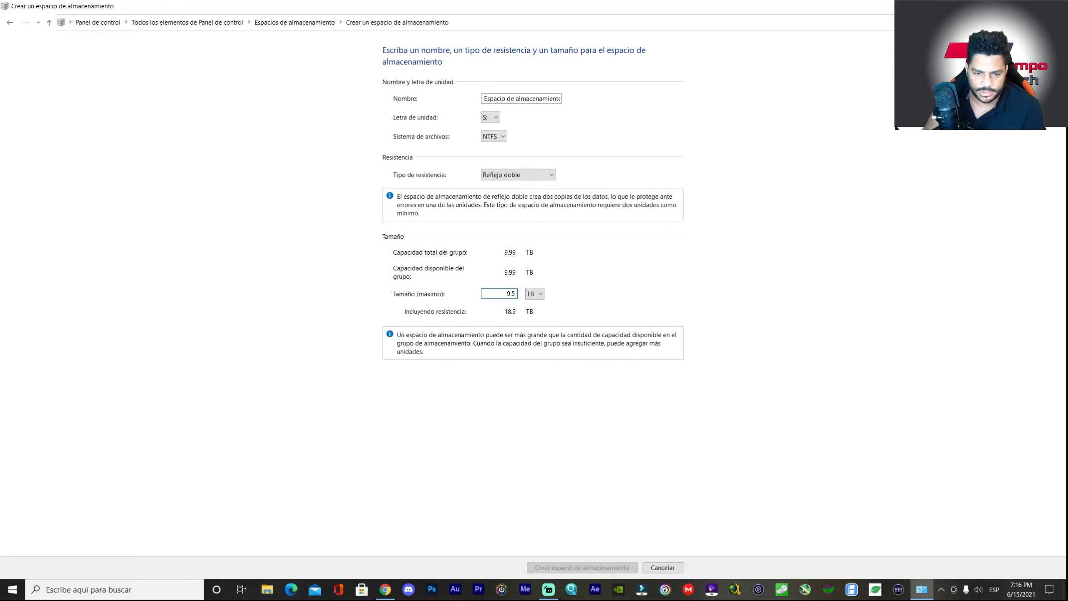
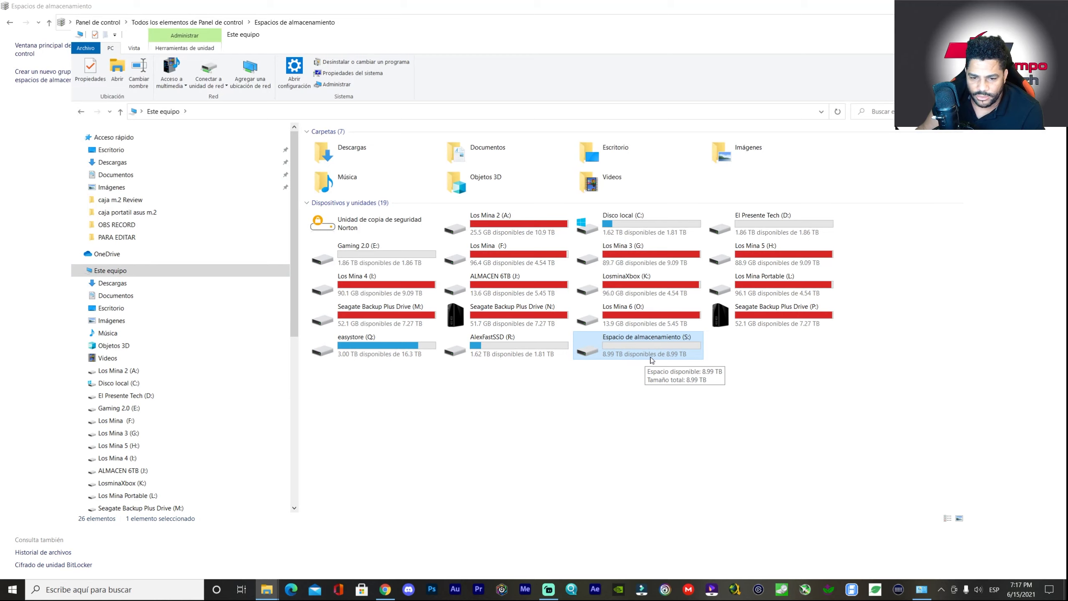
- Confirm drive S: is empty, then open Computer Management from This PC and expand Storage
double_click(673, 352)
key("alt+Left")
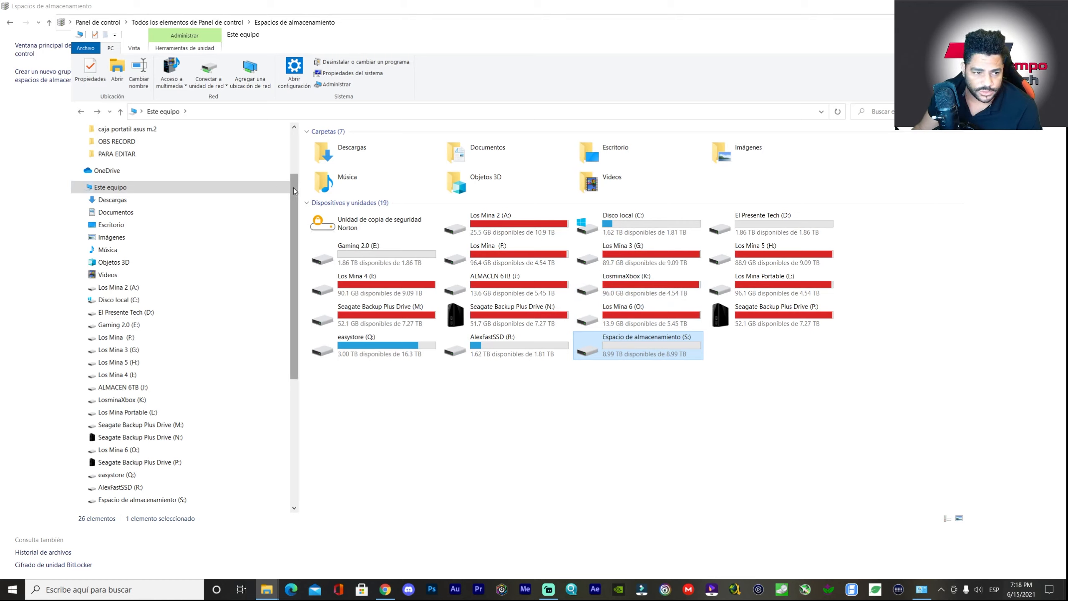
right_click(140, 188)
left_click(77, 214)
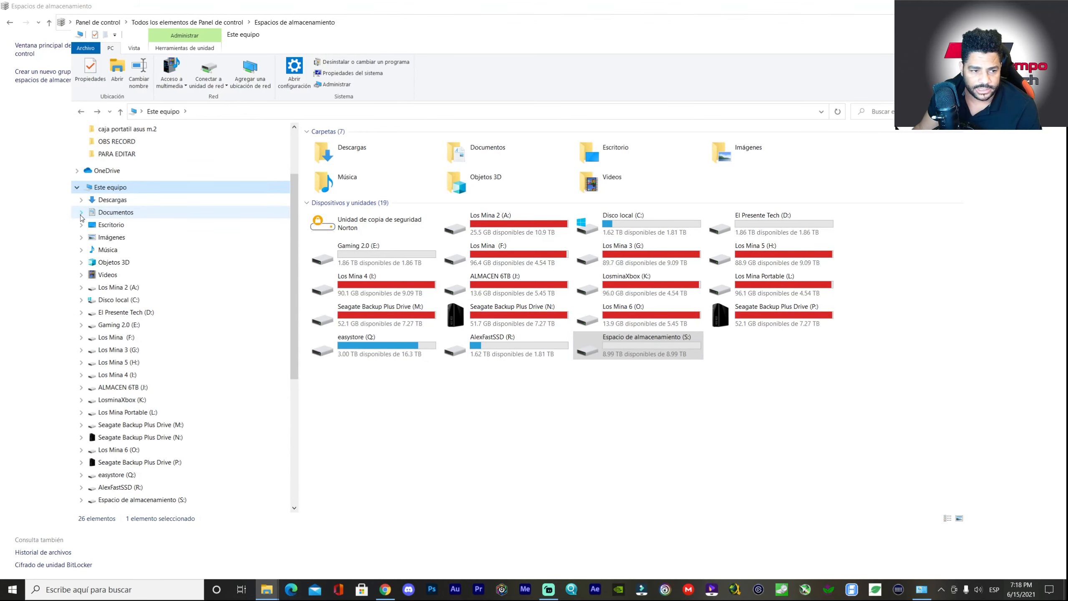
double_click(164, 80)
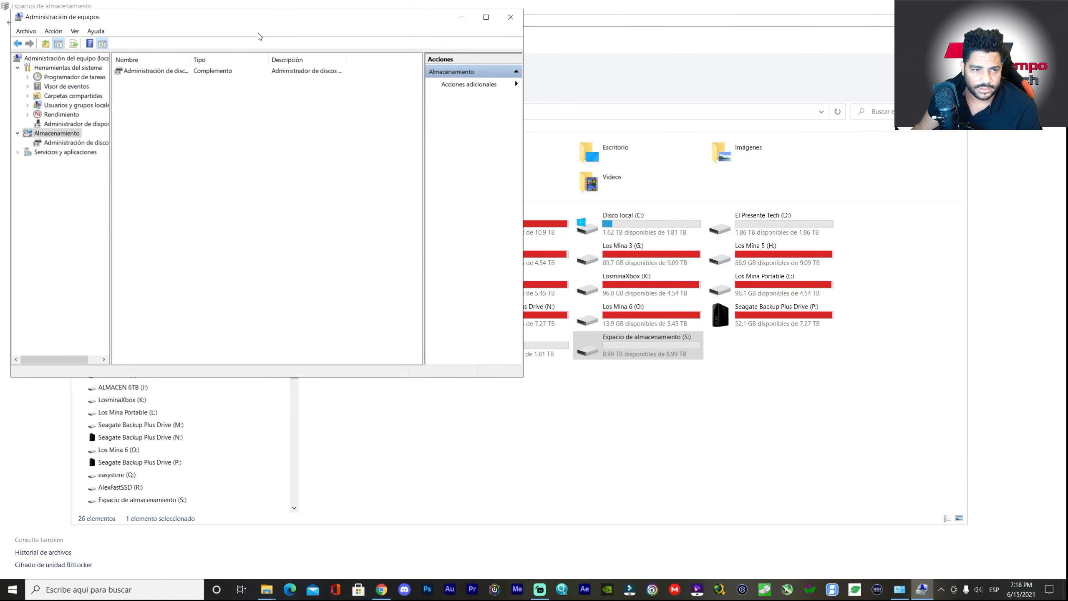
- Open Disk Management and scroll down to Disco 18
left_click(172, 72)
double_click(172, 71)
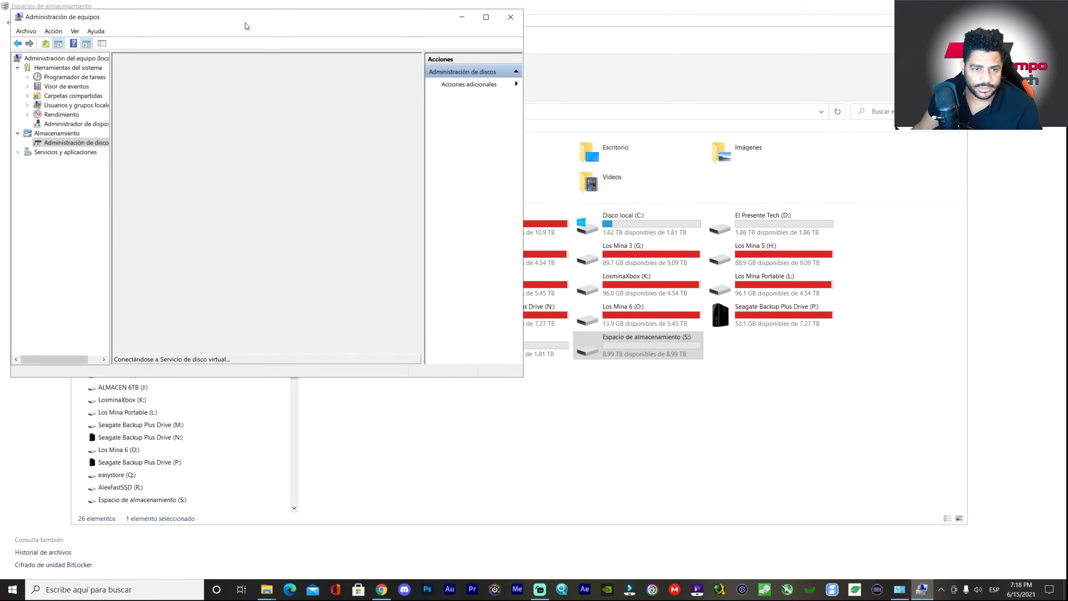
left_click_drag(245, 22, 588, 46)
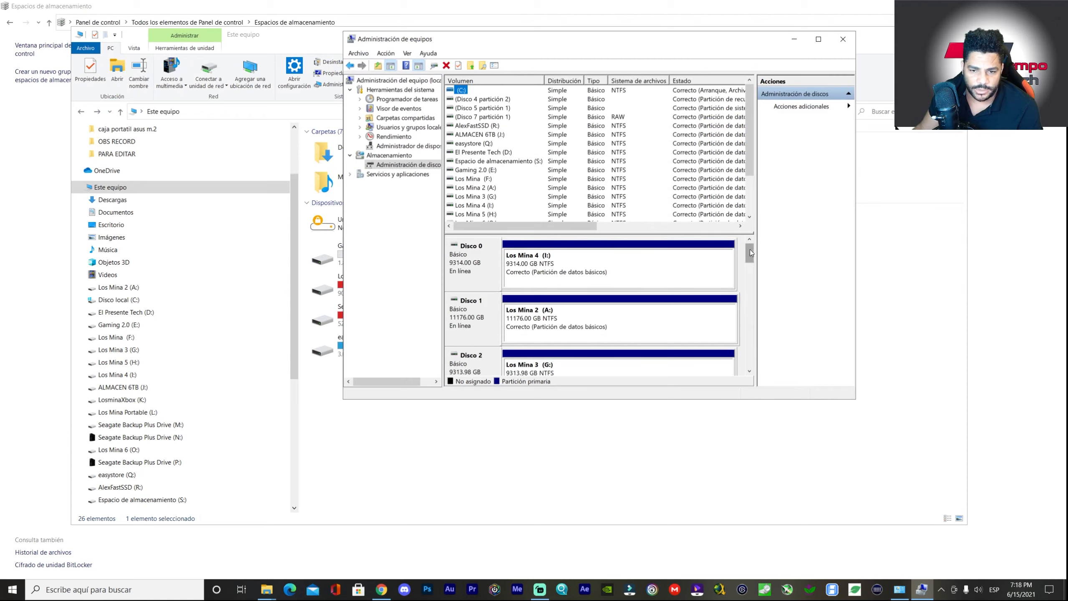
left_click_drag(749, 252, 739, 358)
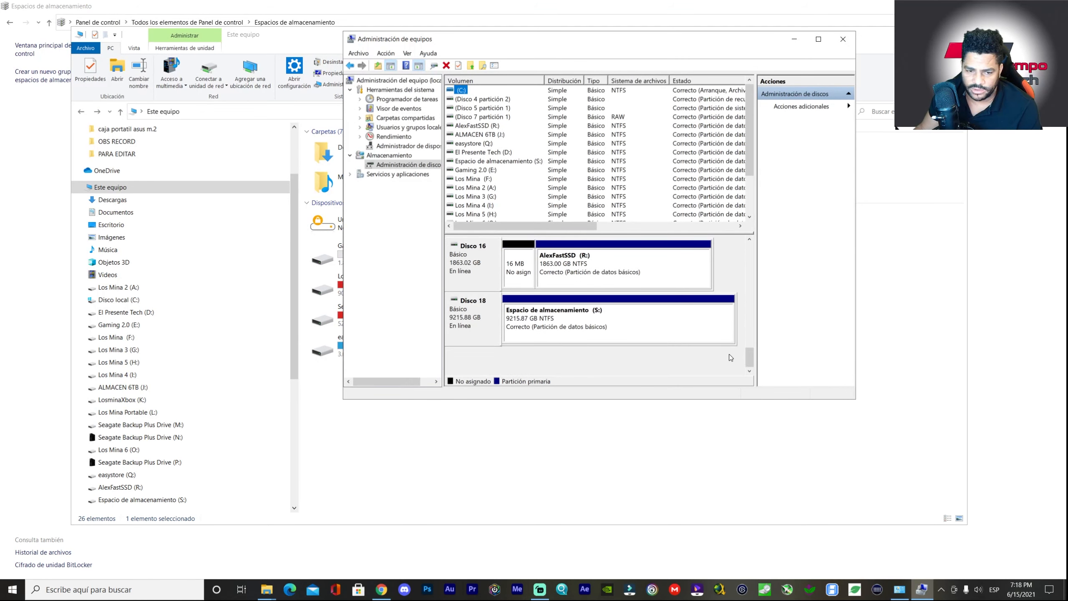
- Quick-format the 9215.87 GB S: partition as NTFS, confirming the erase
left_click(590, 328)
right_click(571, 320)
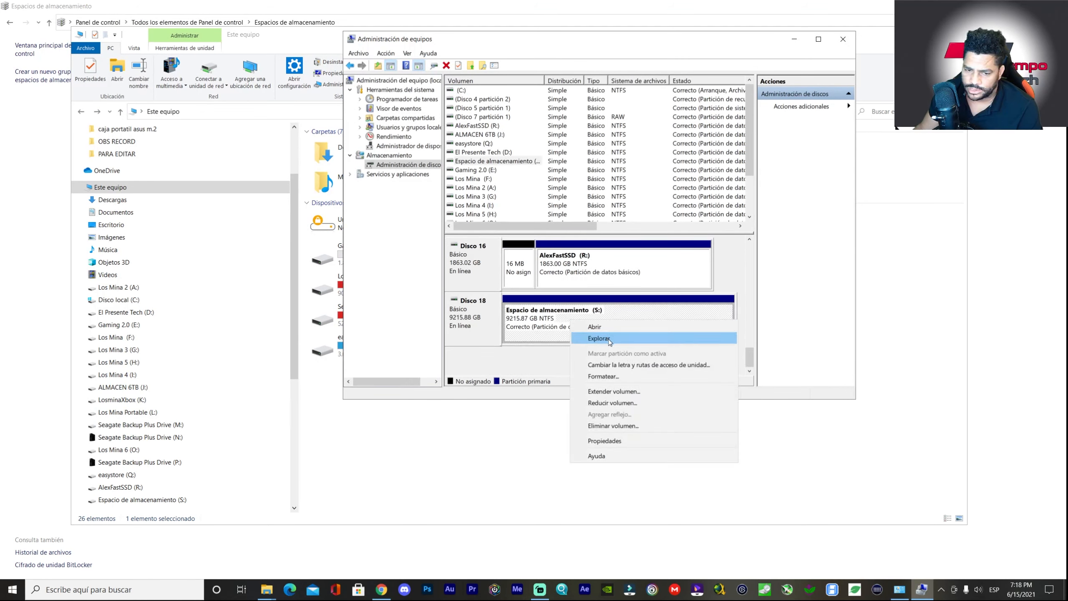
left_click(604, 379)
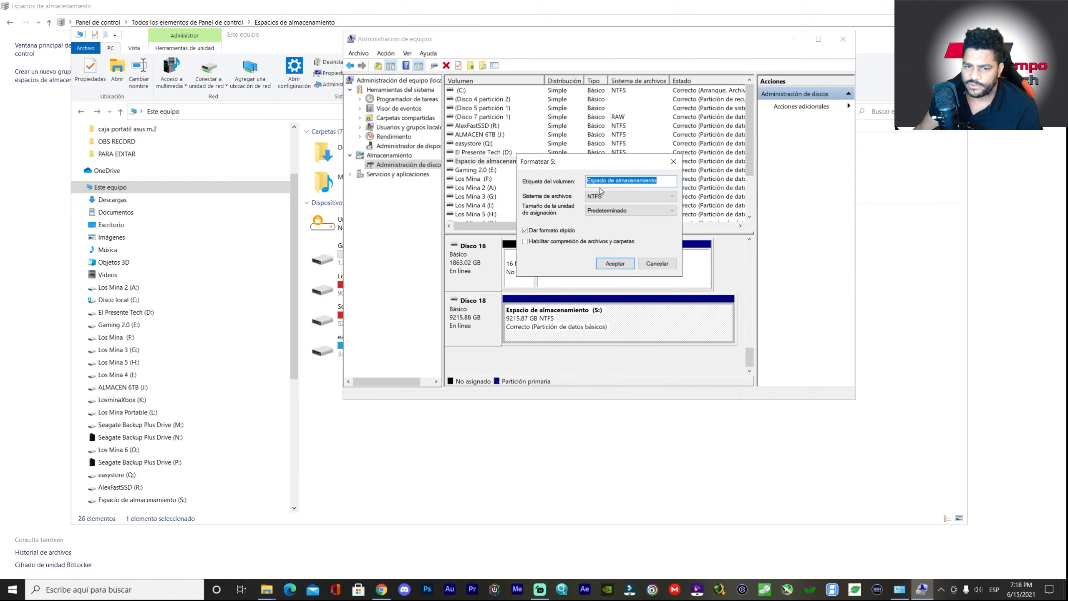
left_click(610, 264)
left_click(574, 385)
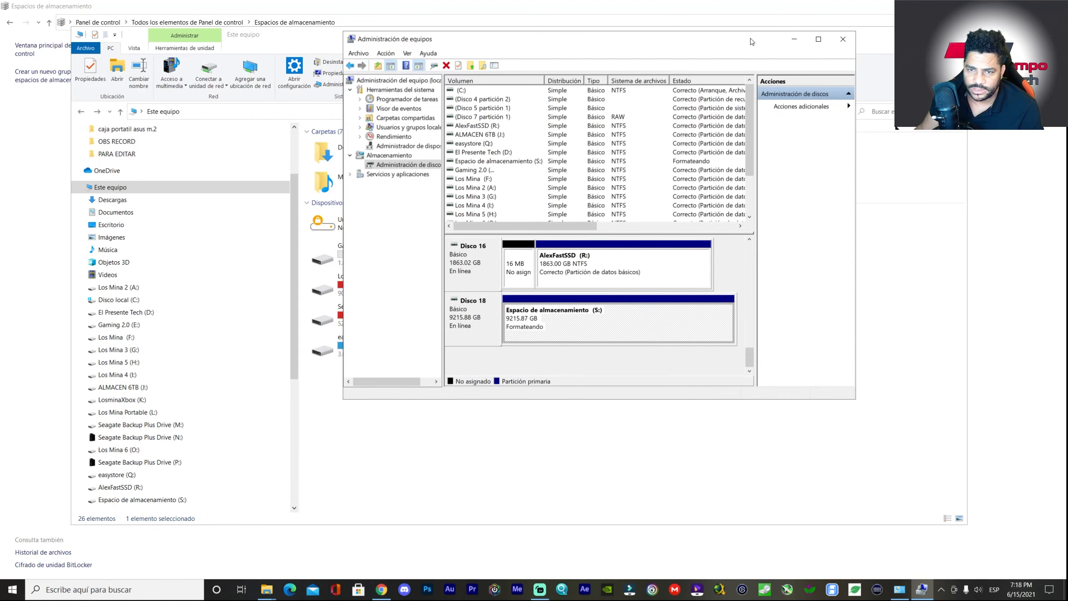
left_click_drag(752, 42, 516, 94)
- Check the freshly formatted S: drive, then close Computer Management
left_click(674, 351)
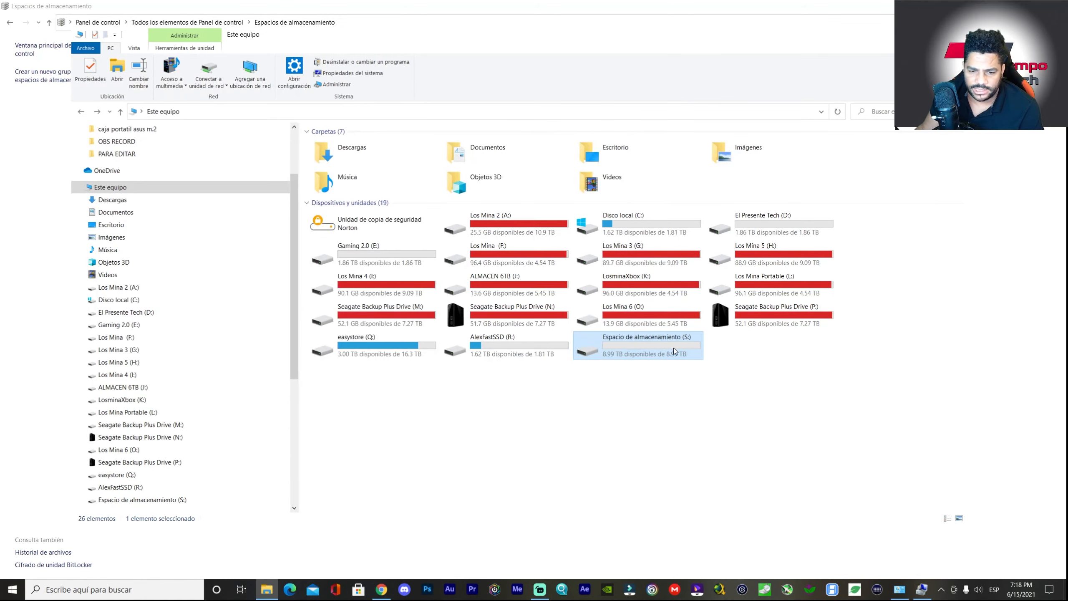
double_click(674, 350)
key("alt+Left")
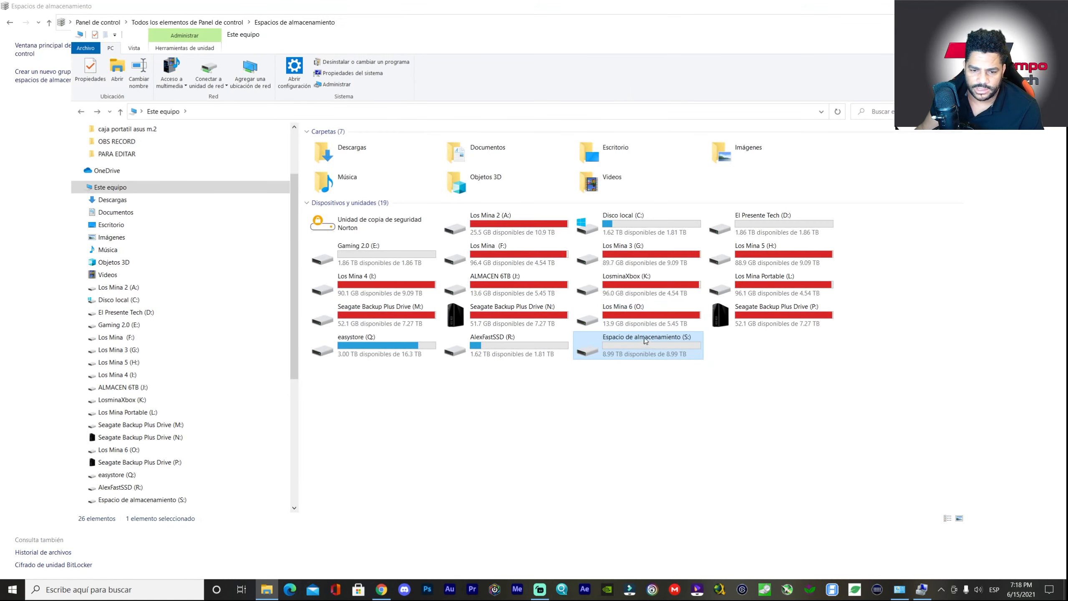
right_click(642, 349)
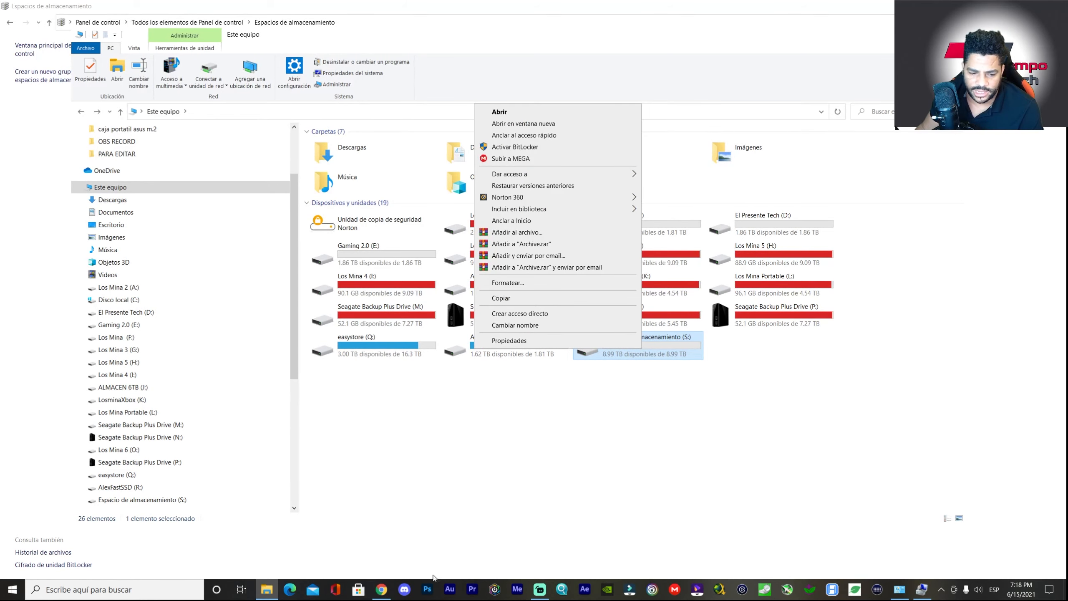
left_click(921, 589)
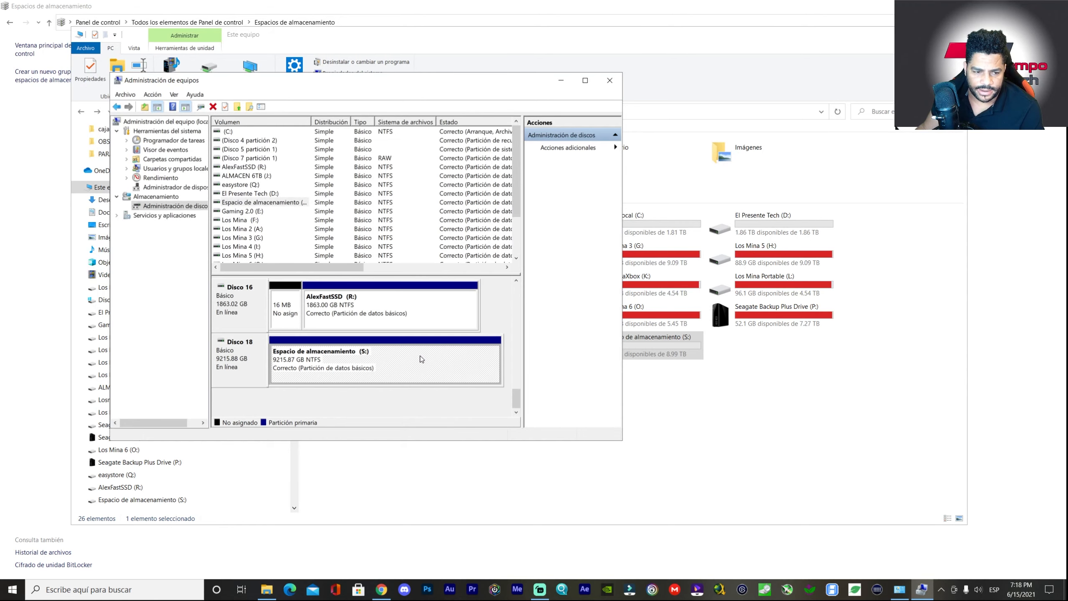
left_click(609, 80)
- Rename drive S: to 'AlmacenNas', granting administrator permission
right_click(621, 344)
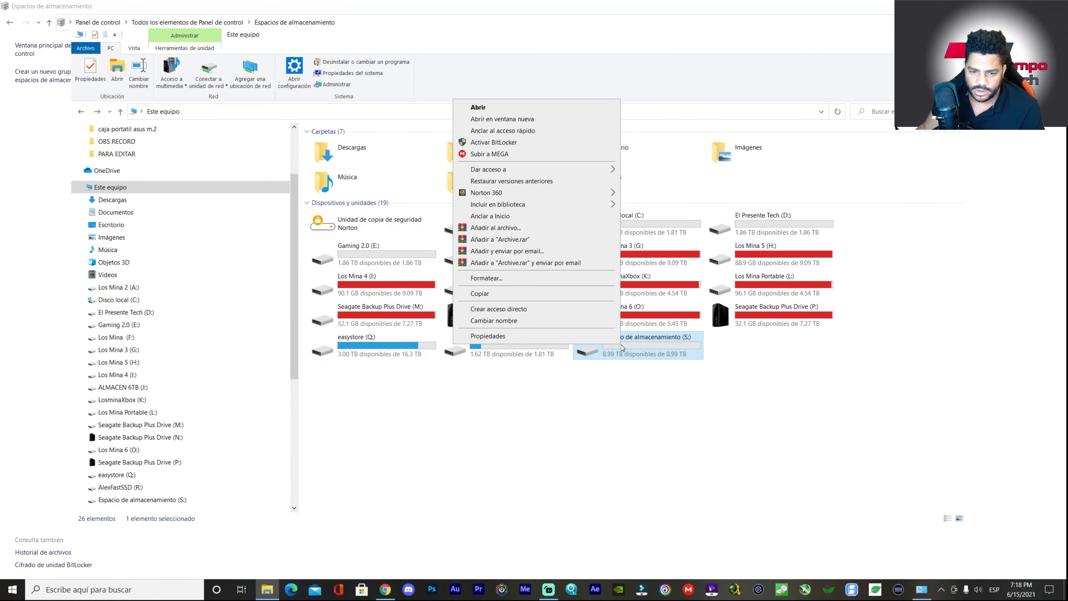
left_click(501, 320)
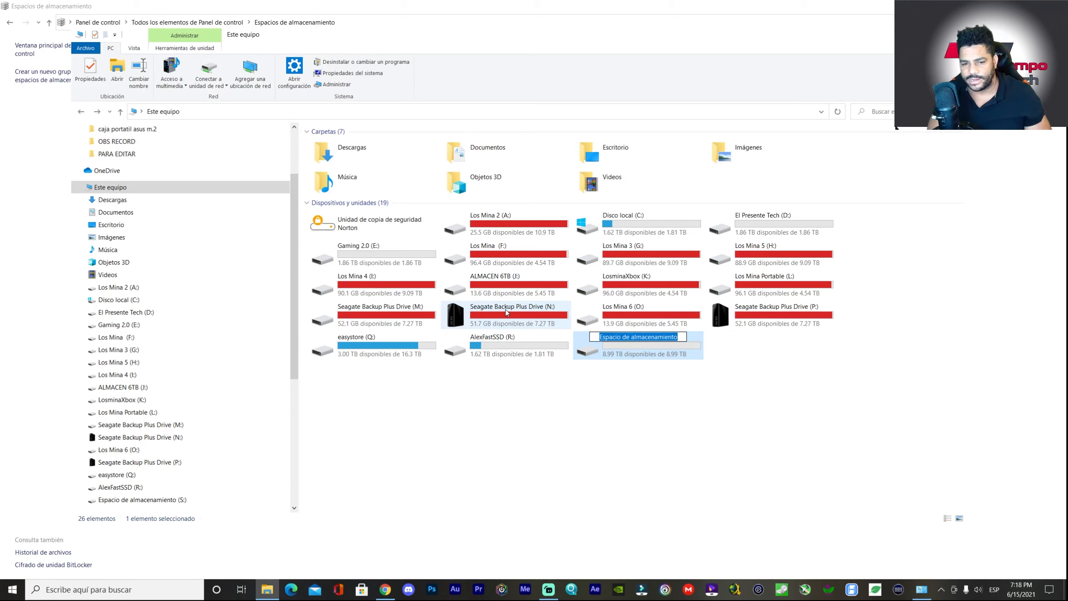
type("Alac")
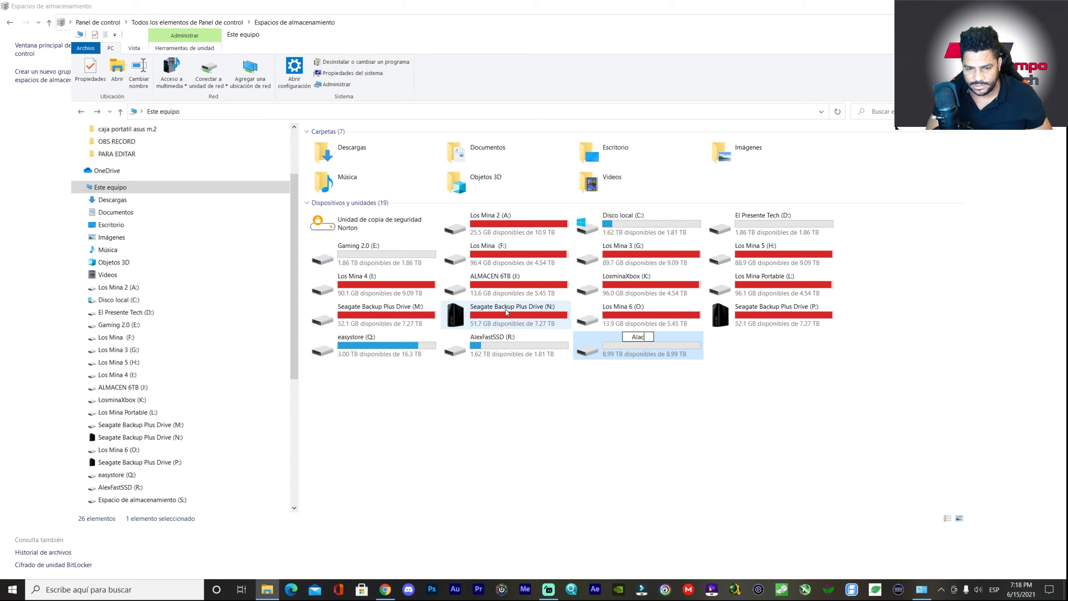
key("BackSpace")
key("BackSpace")
key("BackSpace")
type("lmac")
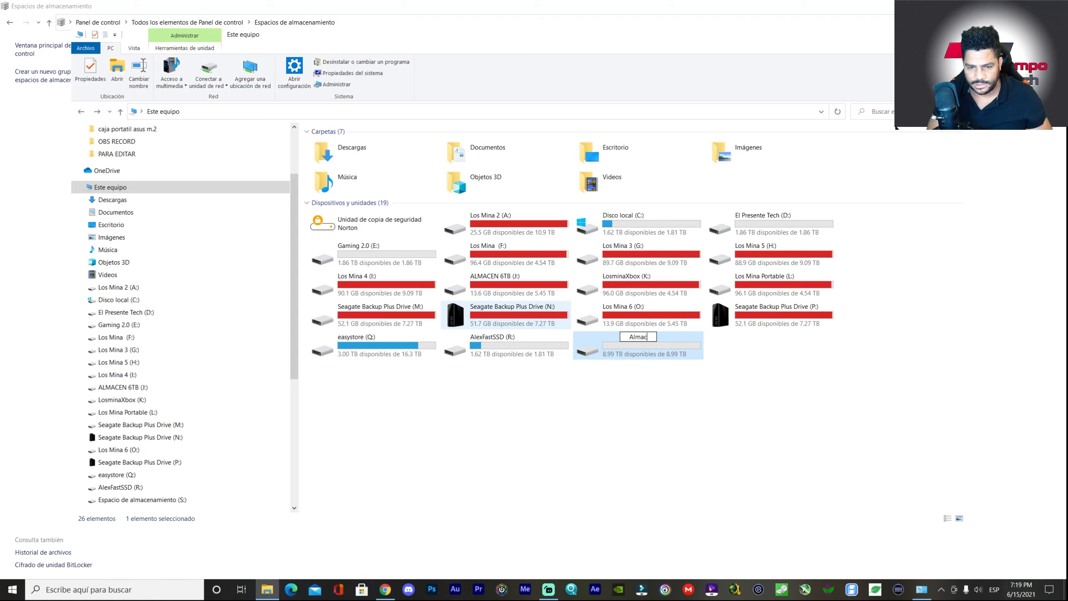
type("enNas")
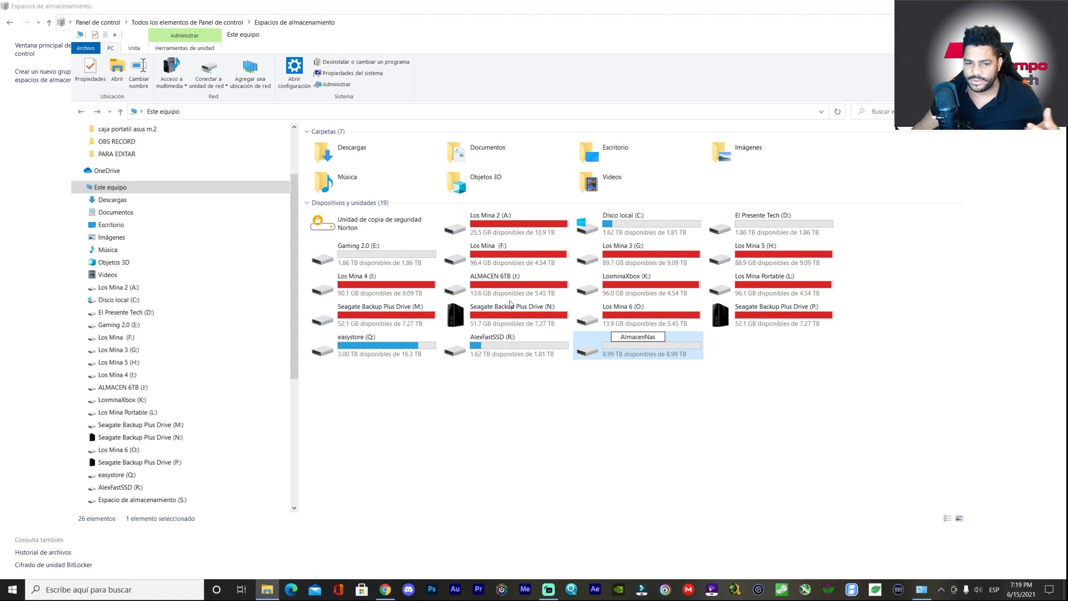
key("Return")
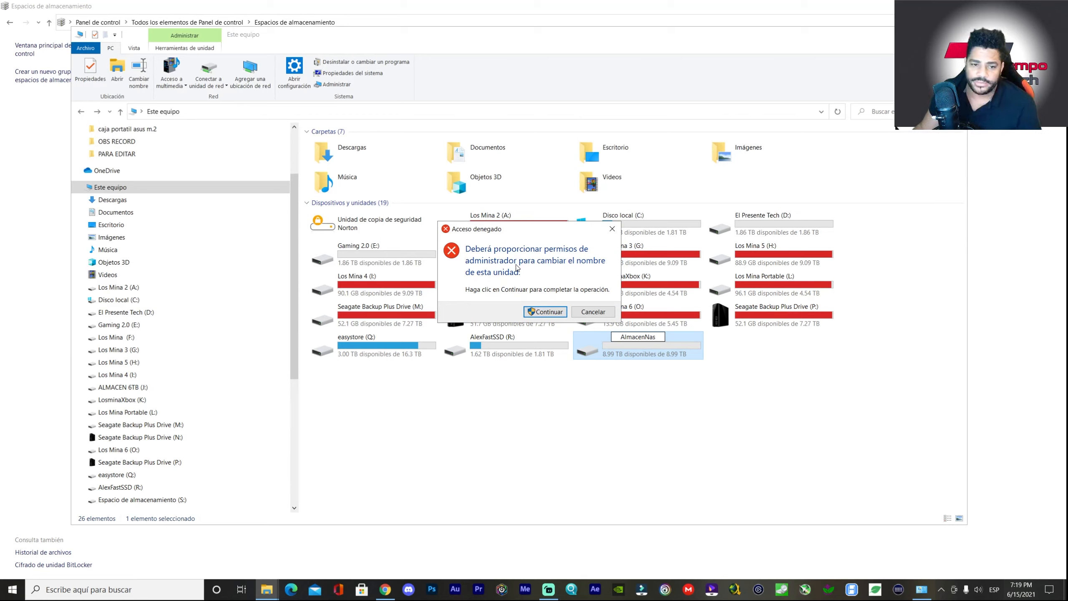
left_click(543, 312)
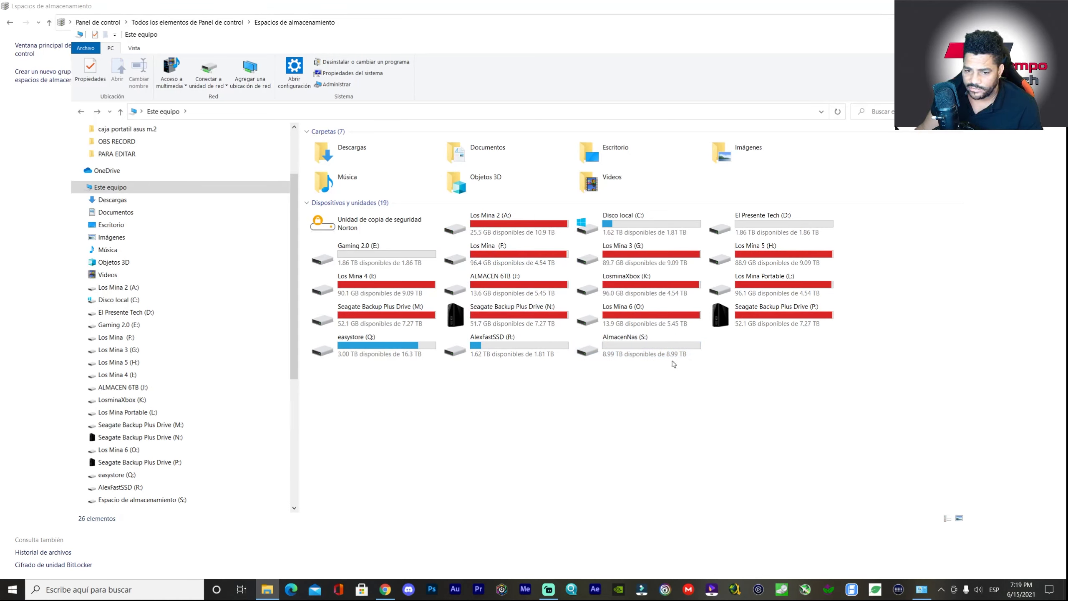
- Open the Parcela Creada Rapida folder on AlexFastSSD (R:) and close the Storage Spaces window
double_click(628, 354)
key("alt+Left")
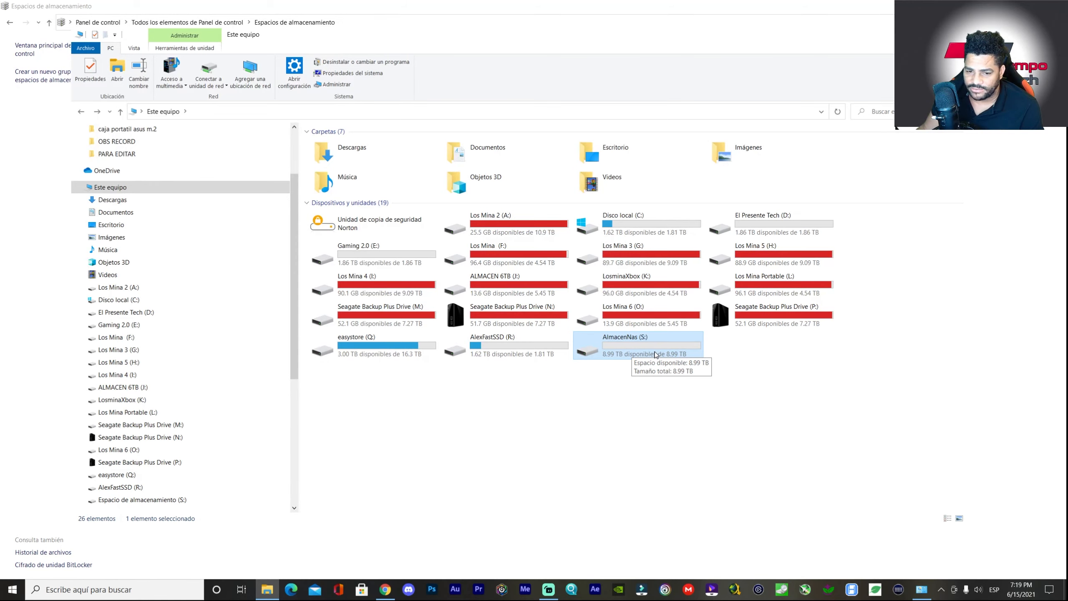
double_click(536, 344)
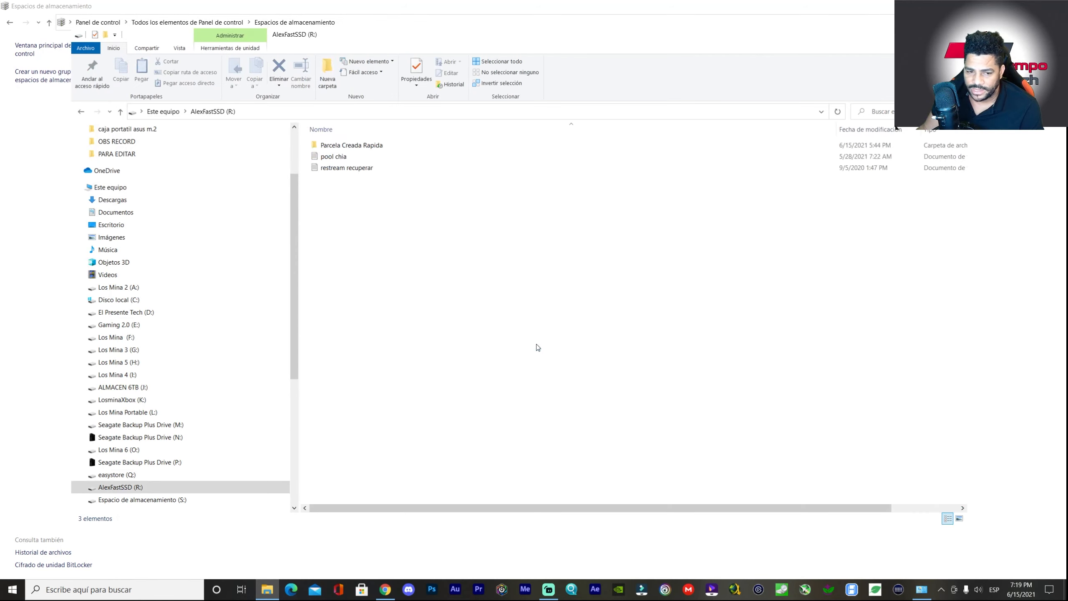
double_click(369, 144)
left_click(691, 20)
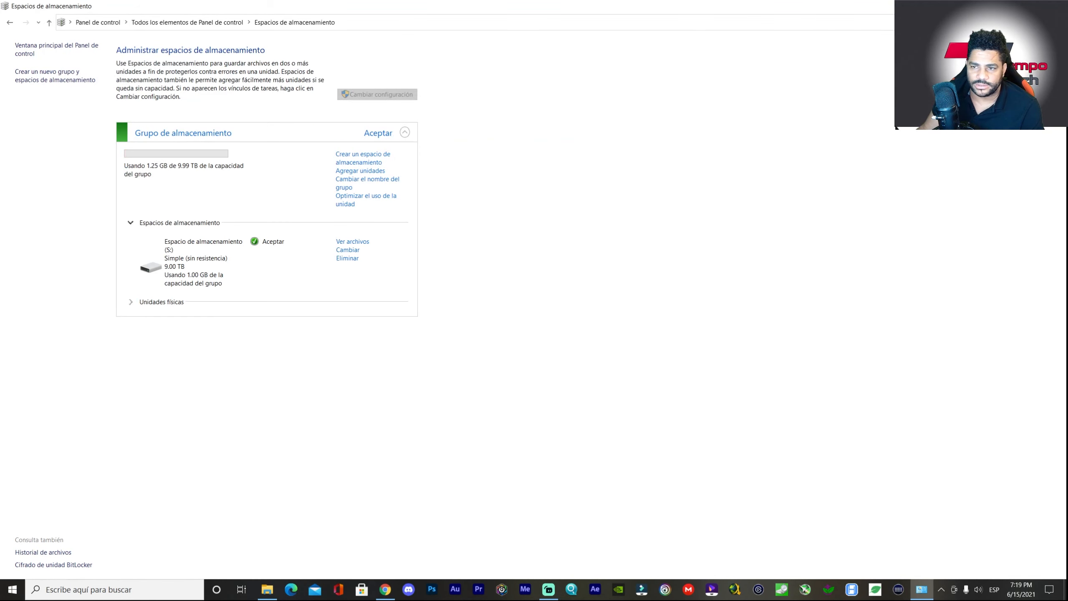
left_click_drag(745, 8, 736, 62)
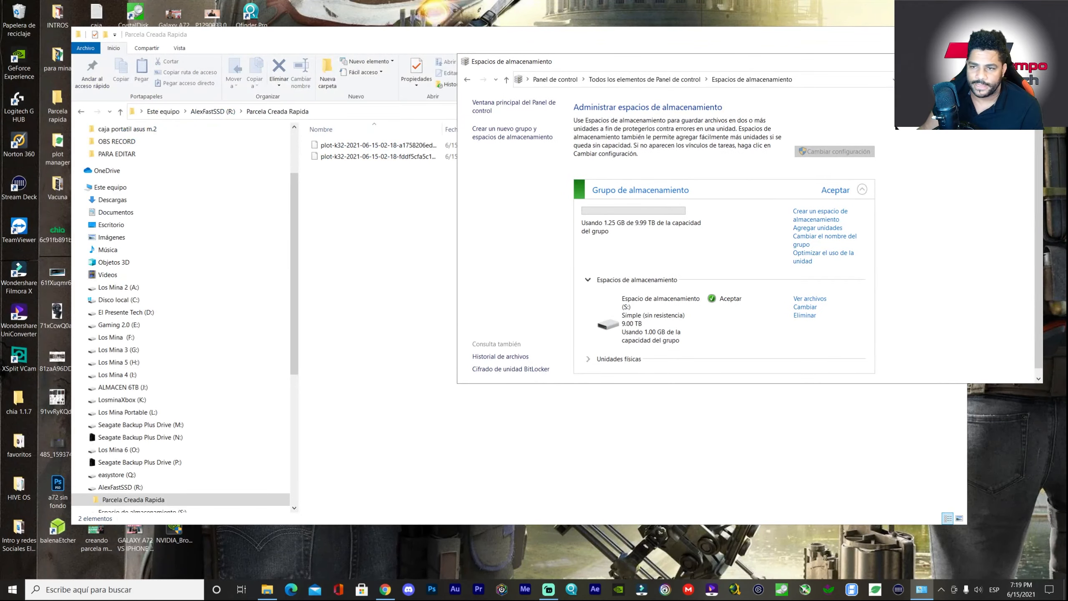
left_click(1030, 62)
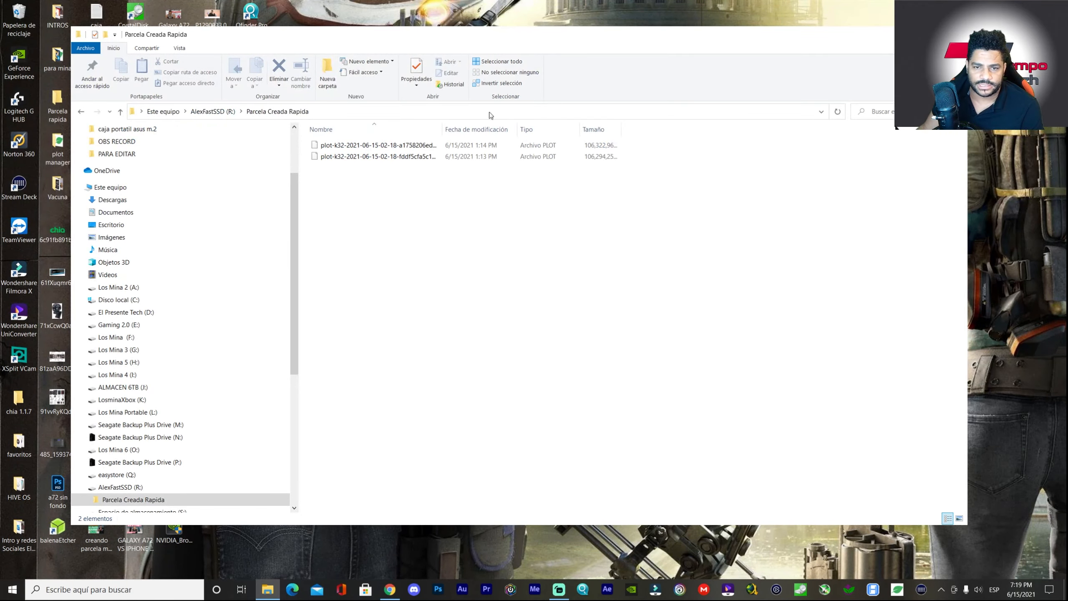
left_click_drag(684, 39, 489, 57)
- Cut the first plot file and paste it into AlmacenNas (S:)
right_click(214, 162)
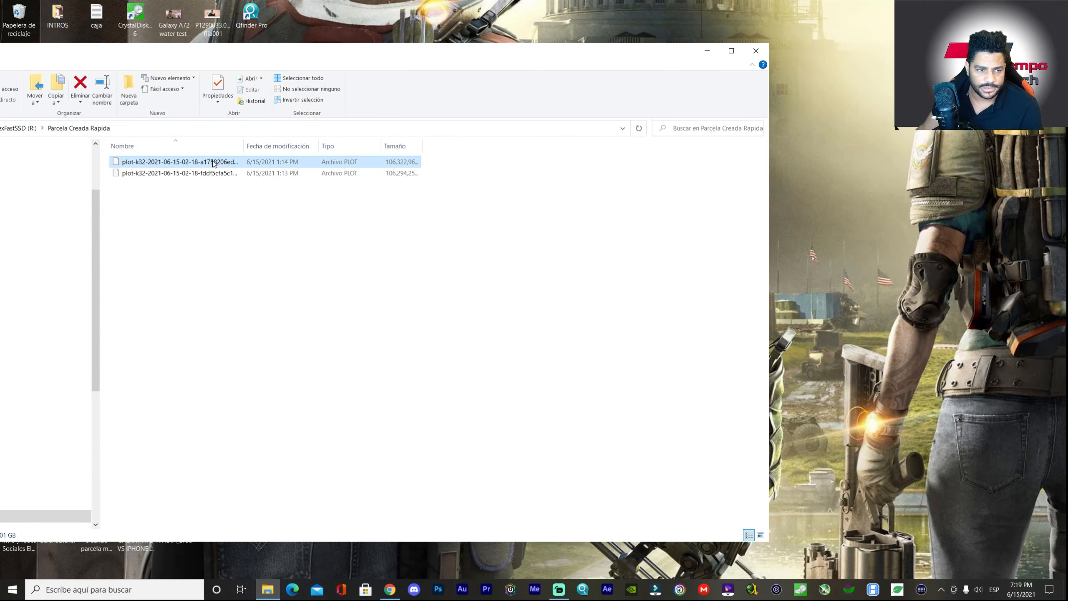
left_click(40, 317)
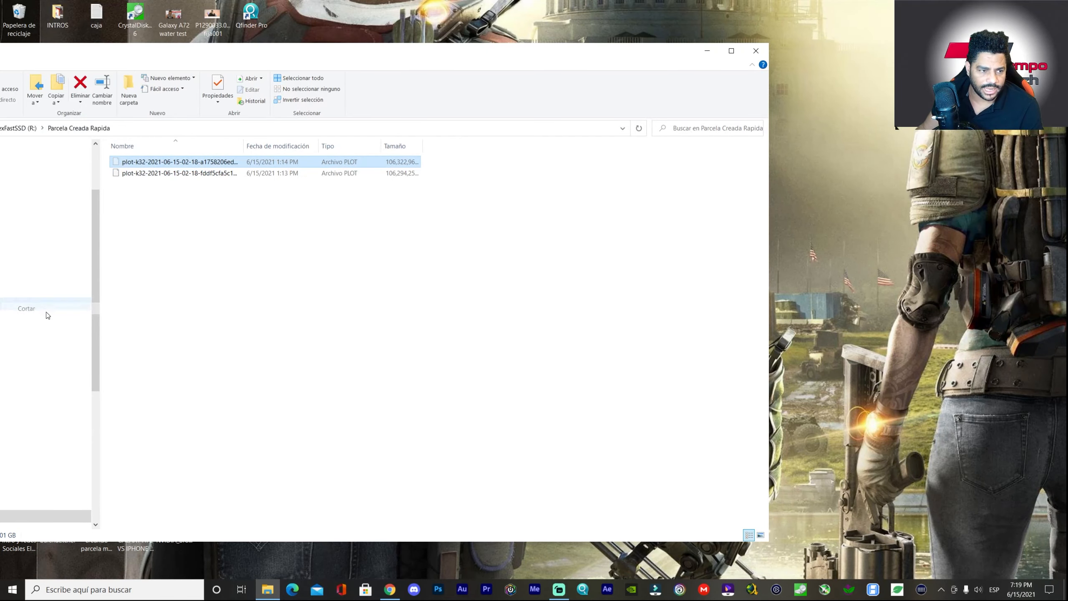
left_click_drag(270, 55, 433, 63)
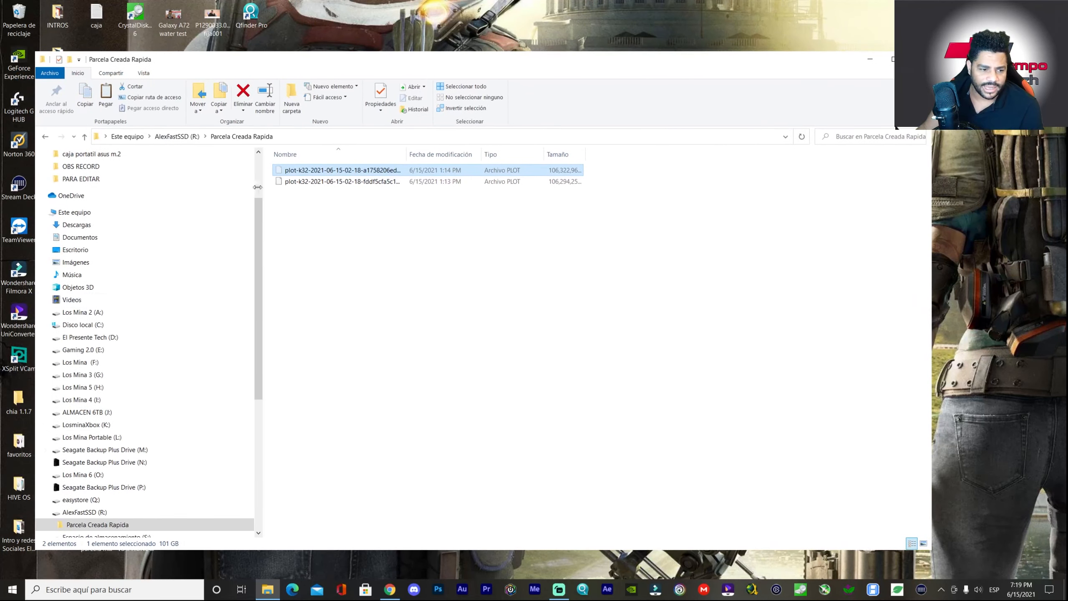
left_click(75, 212)
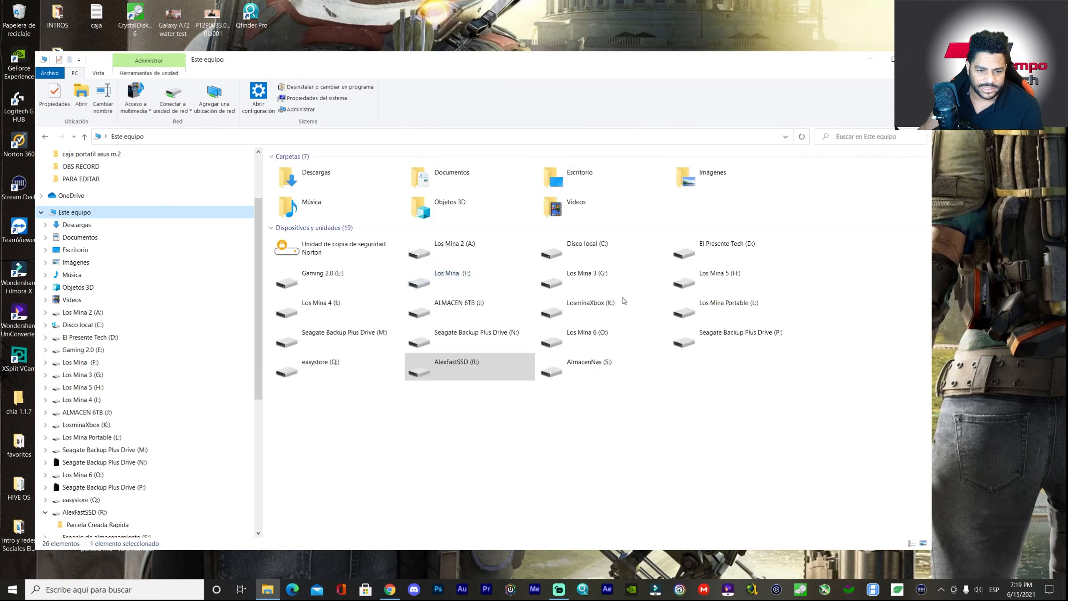
double_click(606, 379)
right_click(334, 224)
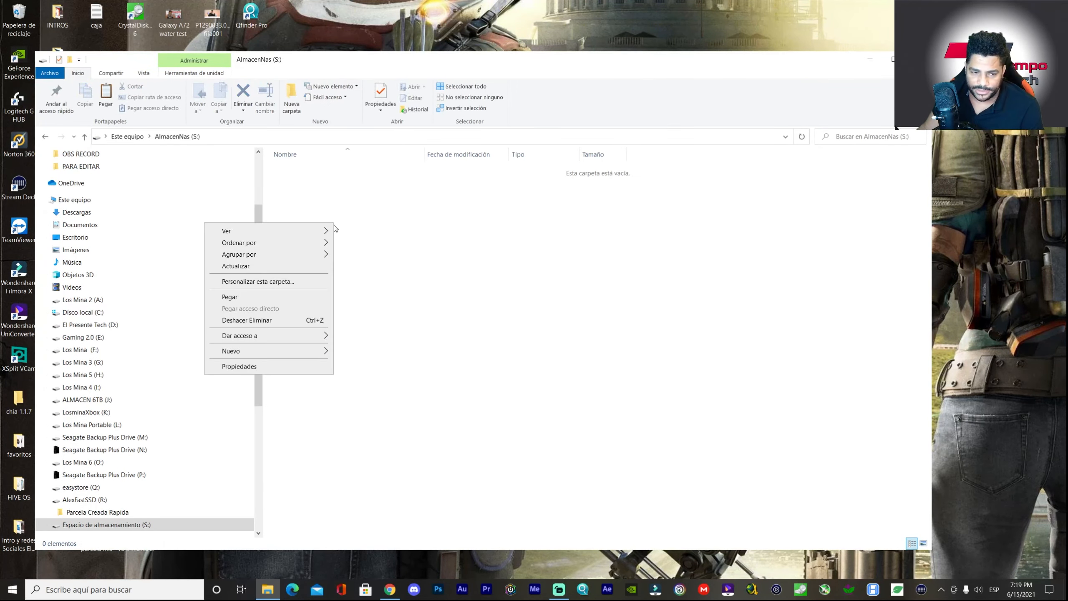
left_click(270, 293)
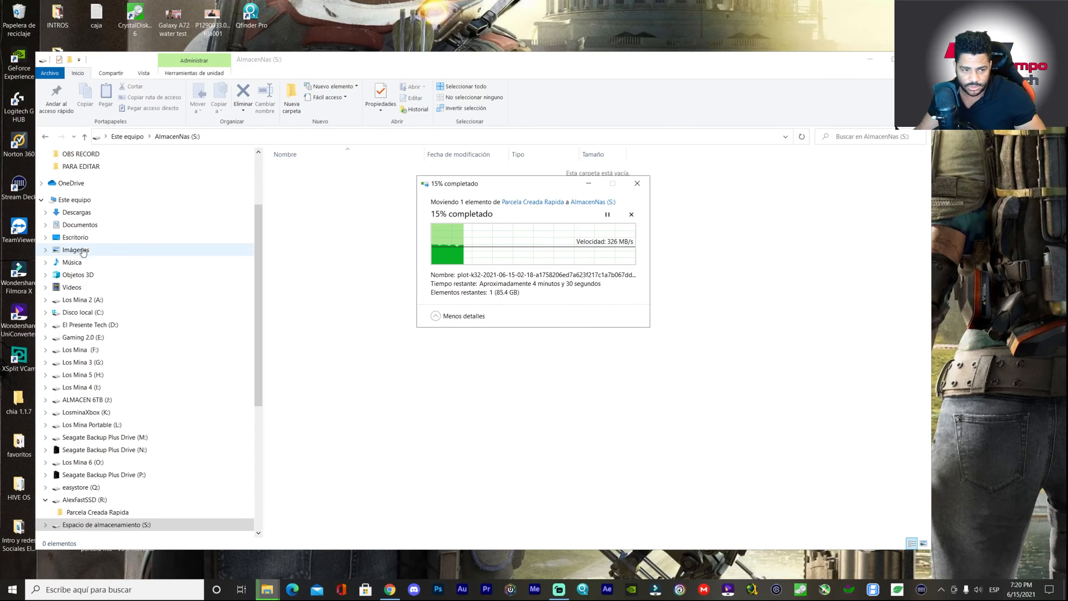
- Return to the This PC overview of all drives
scroll(159, 273, "down", 3)
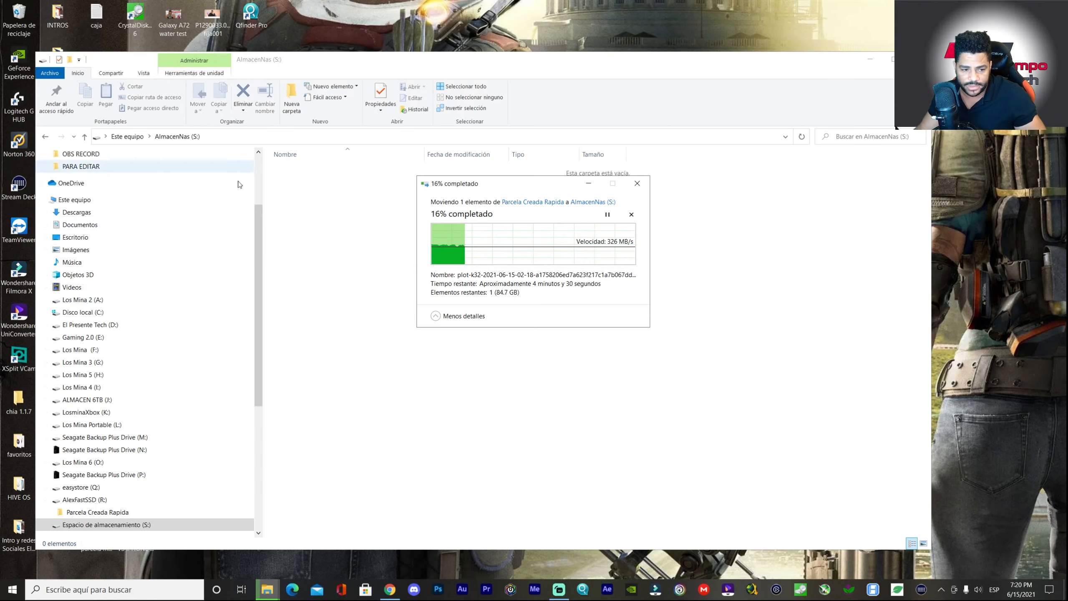
scroll(155, 302, "down", 5)
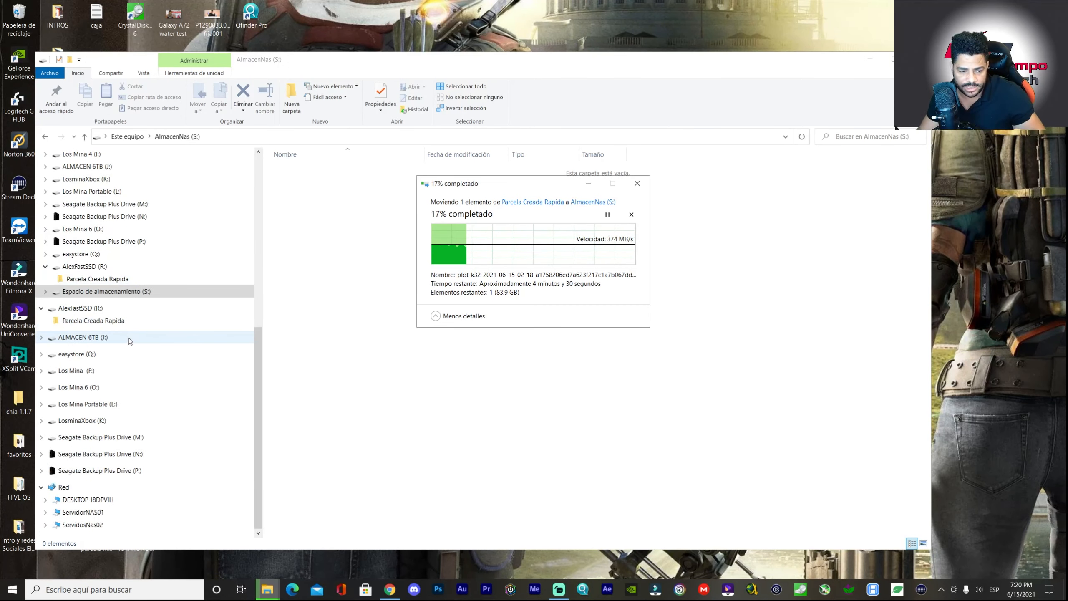
scroll(133, 339, "up", 4)
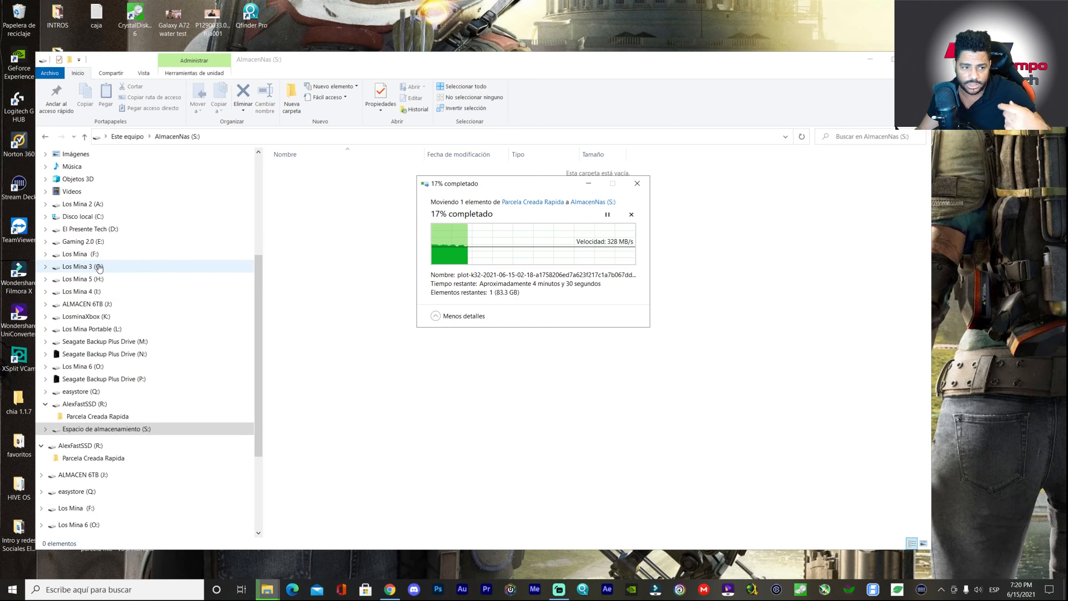
scroll(93, 274, "up", 2)
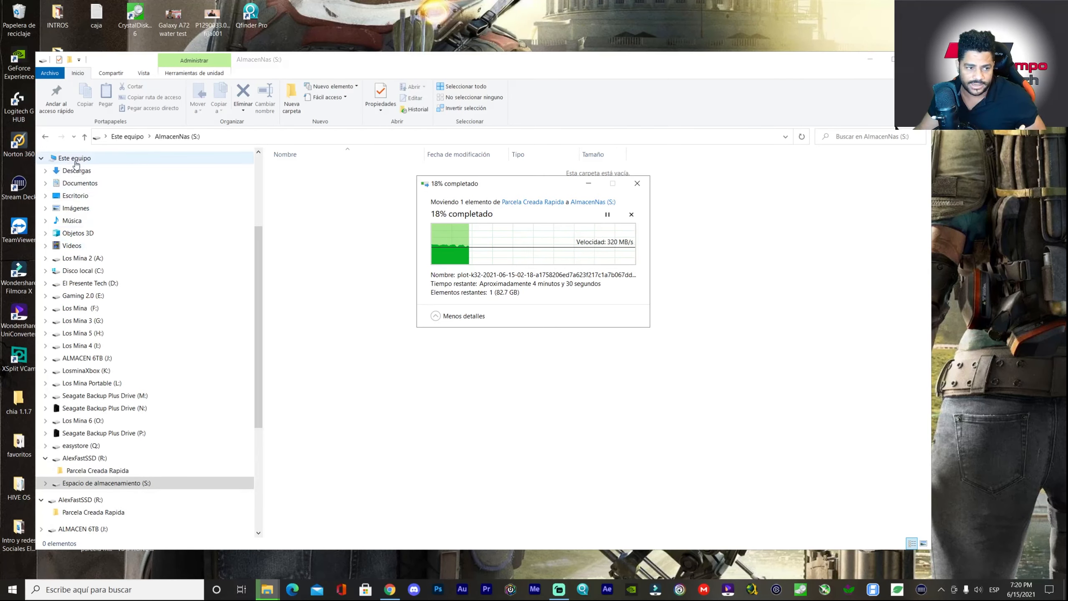
left_click(74, 157)
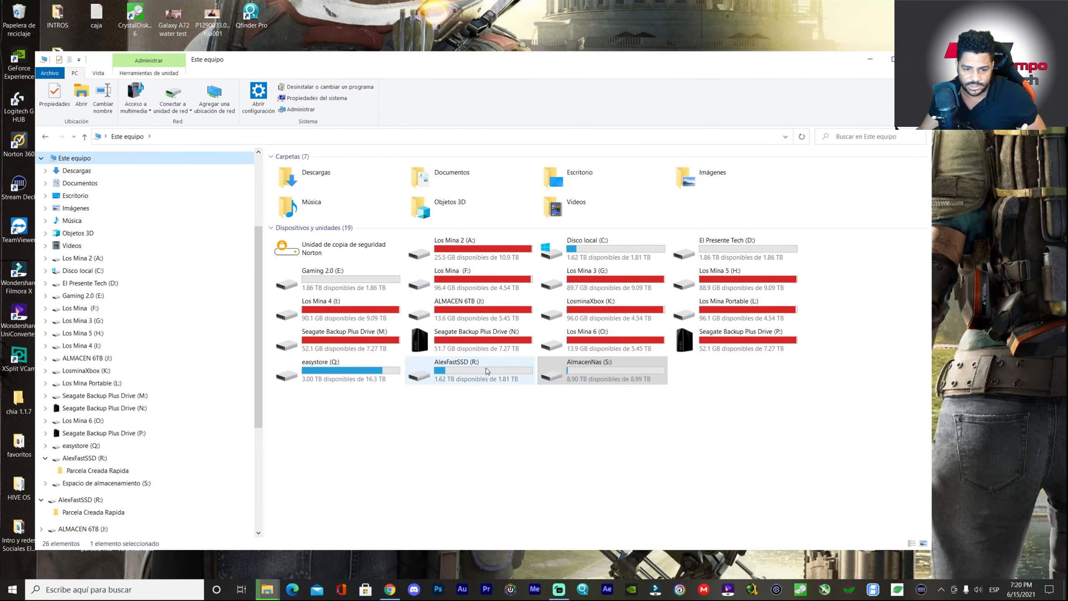
- Open AlmacenNas (S:) and move the plot's move-progress dialog aside
left_click(484, 370)
left_click(607, 373)
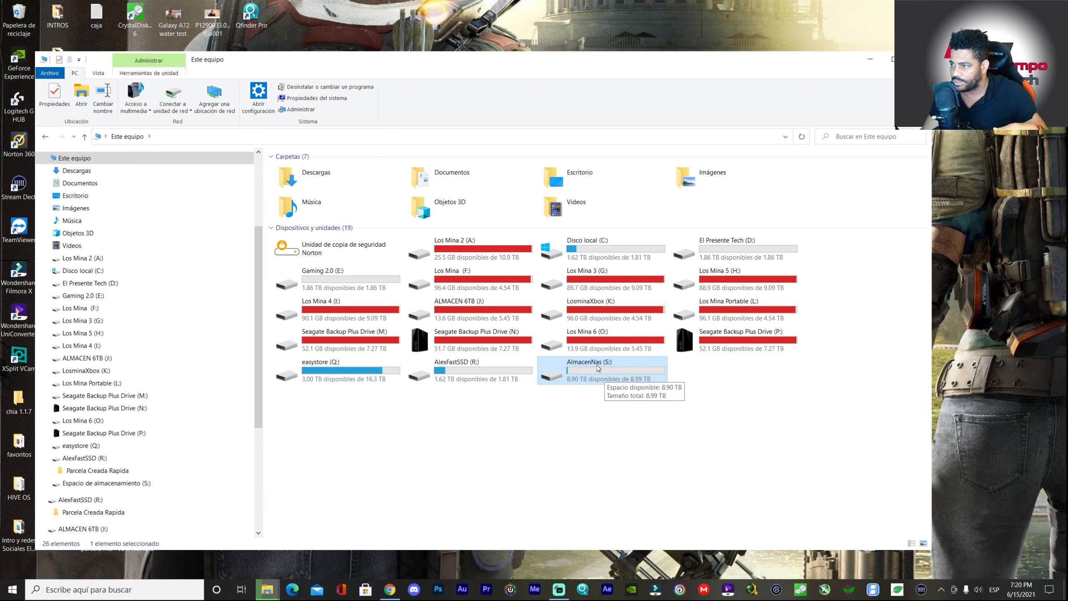
double_click(599, 370)
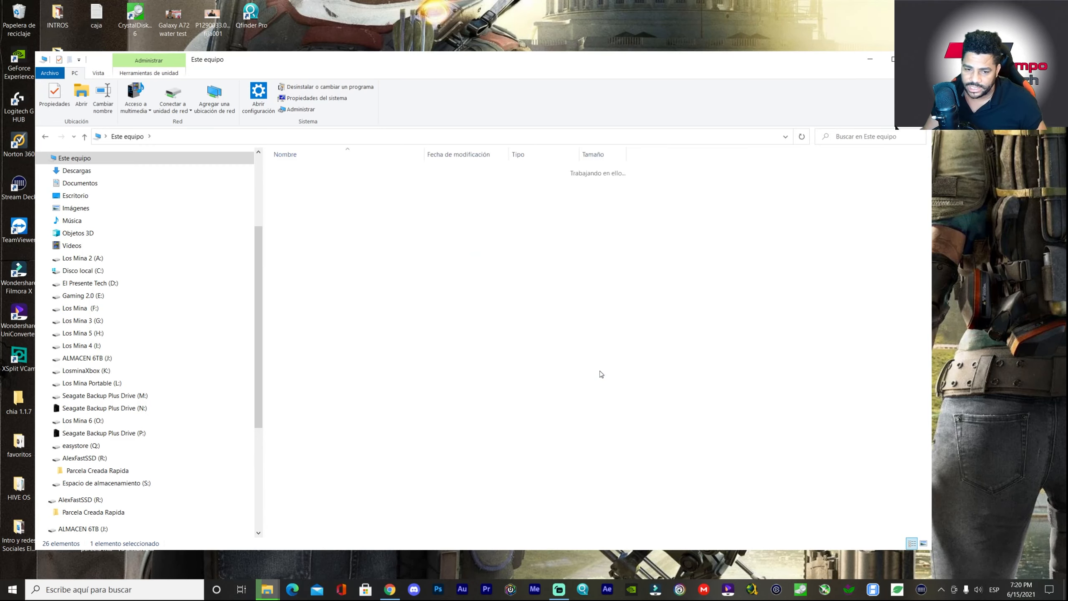
mouse_move(270, 588)
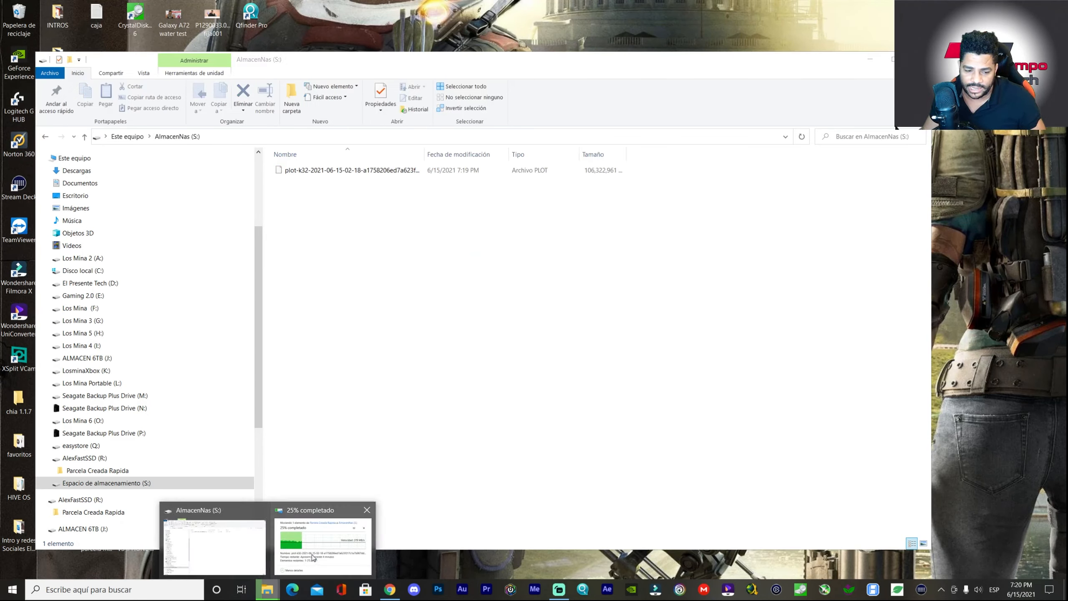
left_click(320, 543)
left_click_drag(553, 186, 771, 206)
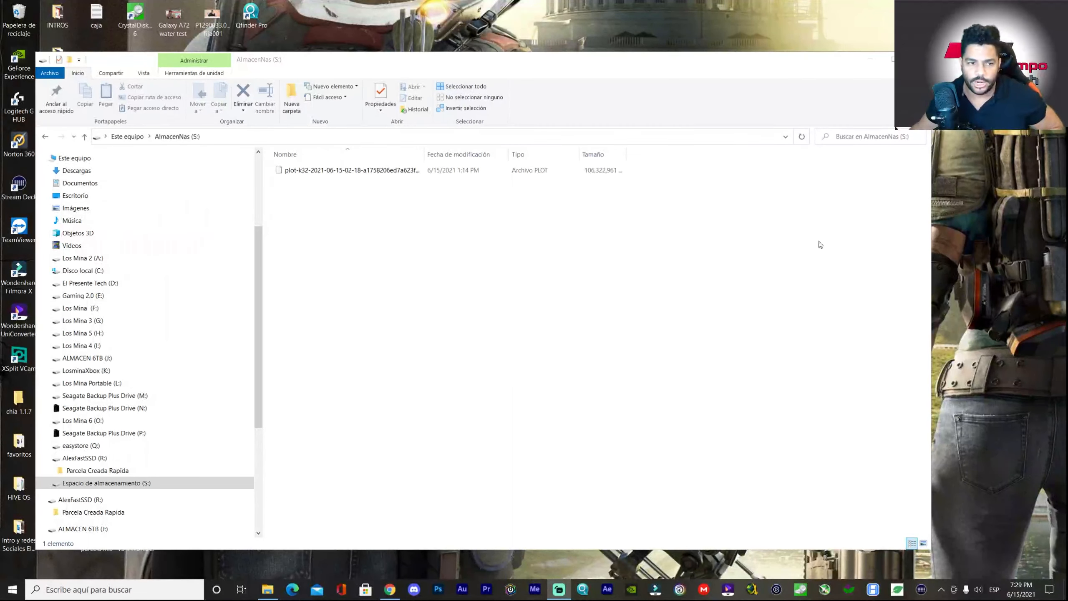
- Reopen S:, widen the Name column, verify the plot is 101 GB in Properties, then go back
key("alt+Left")
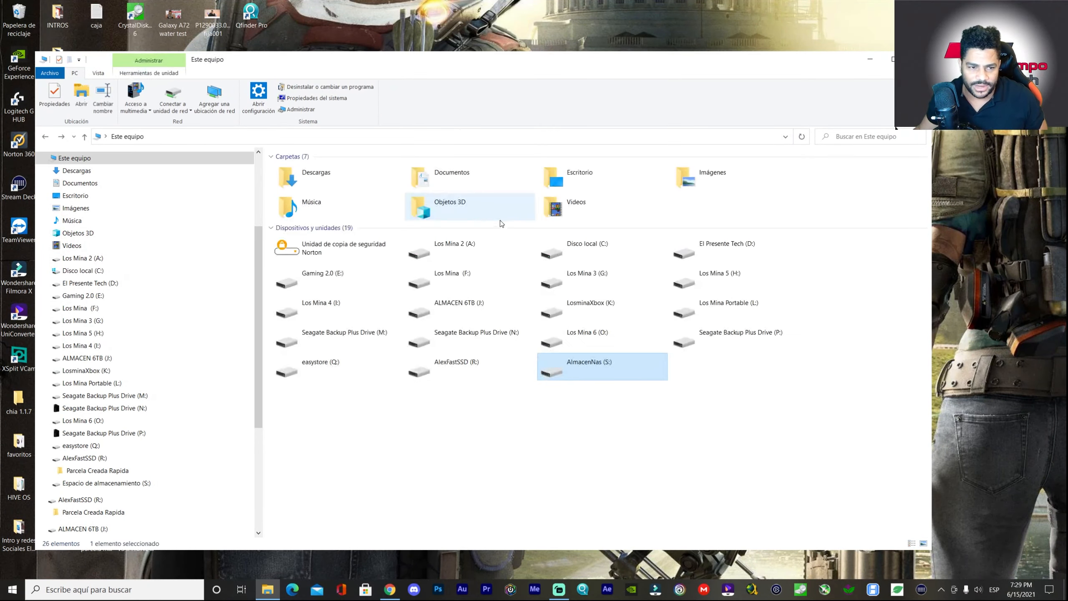
mouse_move(589, 377)
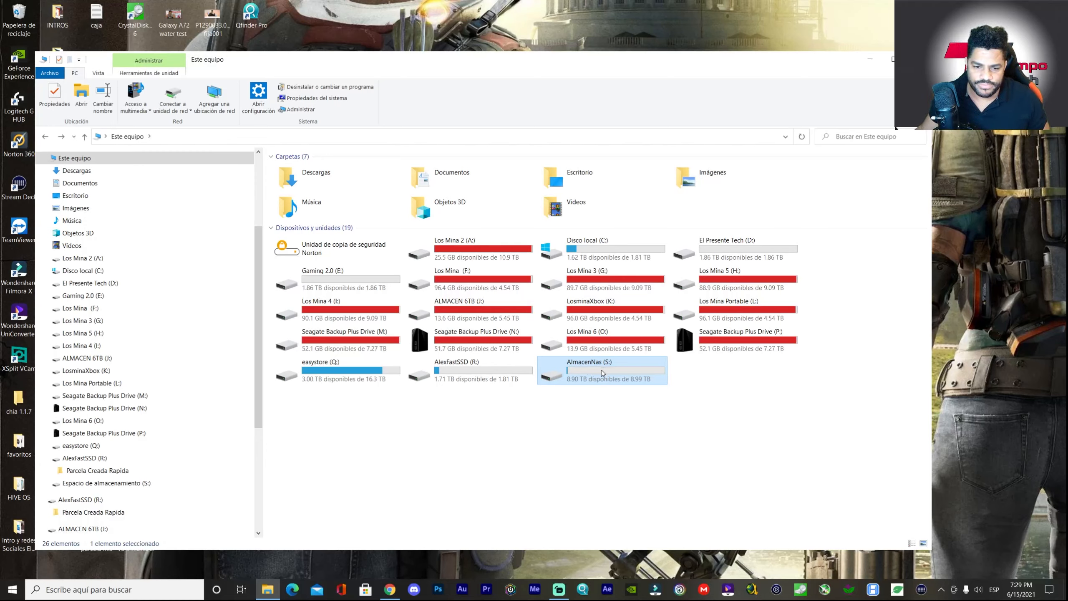
double_click(601, 368)
left_click_drag(426, 158, 624, 158)
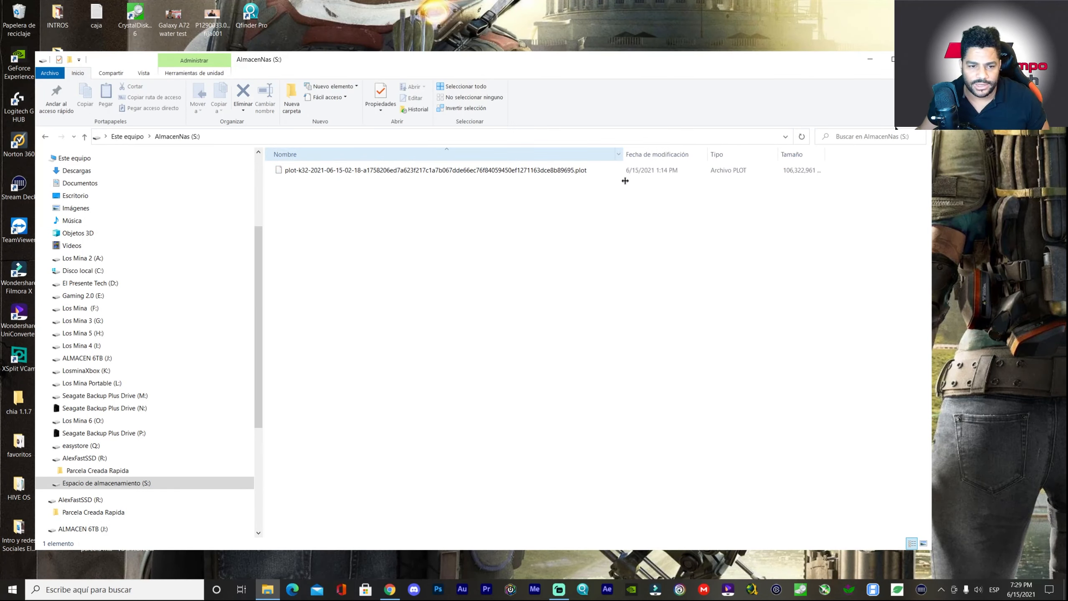
right_click(446, 171)
left_click(242, 383)
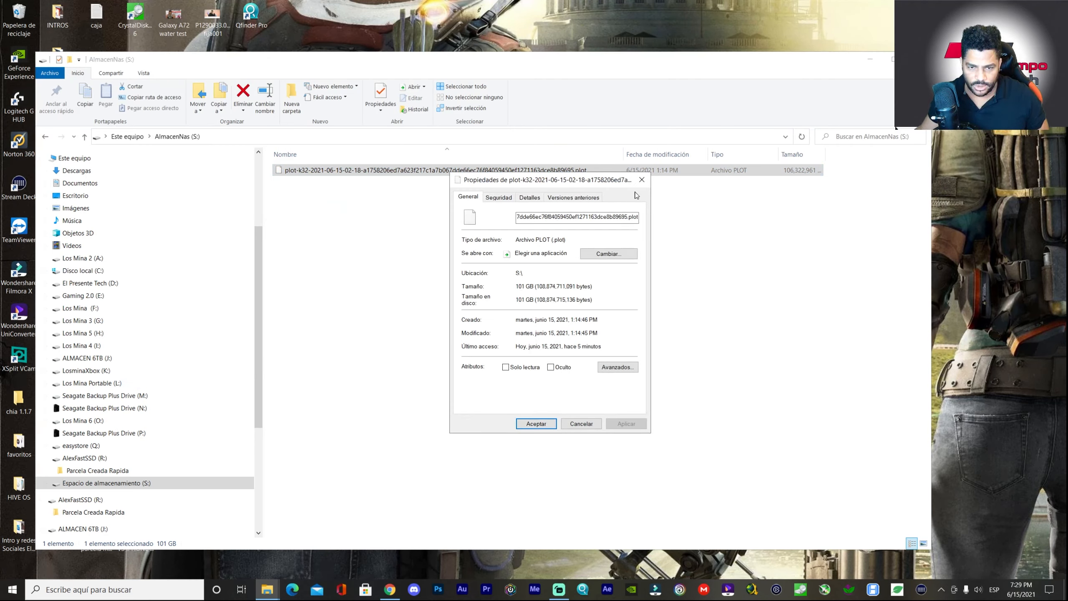
left_click(641, 180)
key("alt+Left")
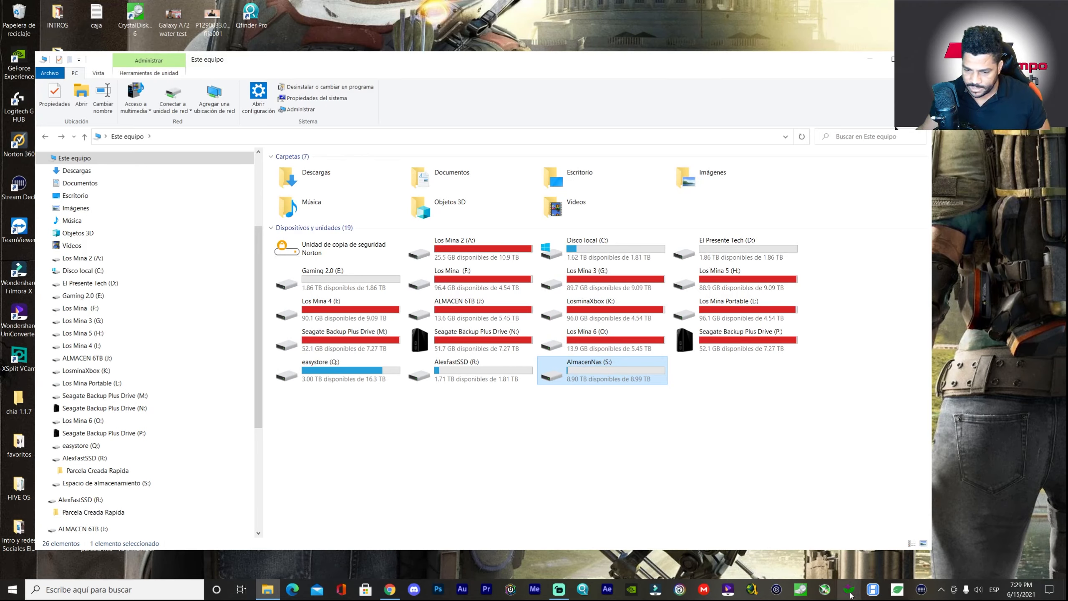
- Add AlmacenNas (S:\) as a new plot path in HPool, retrying after the empty-path error
left_click(868, 595)
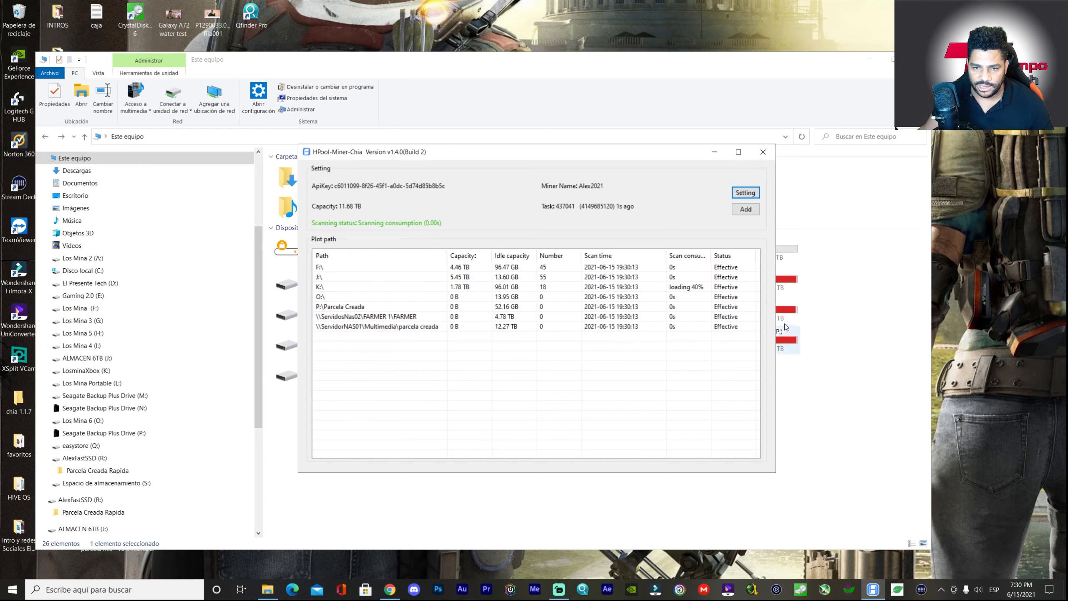
left_click(784, 363)
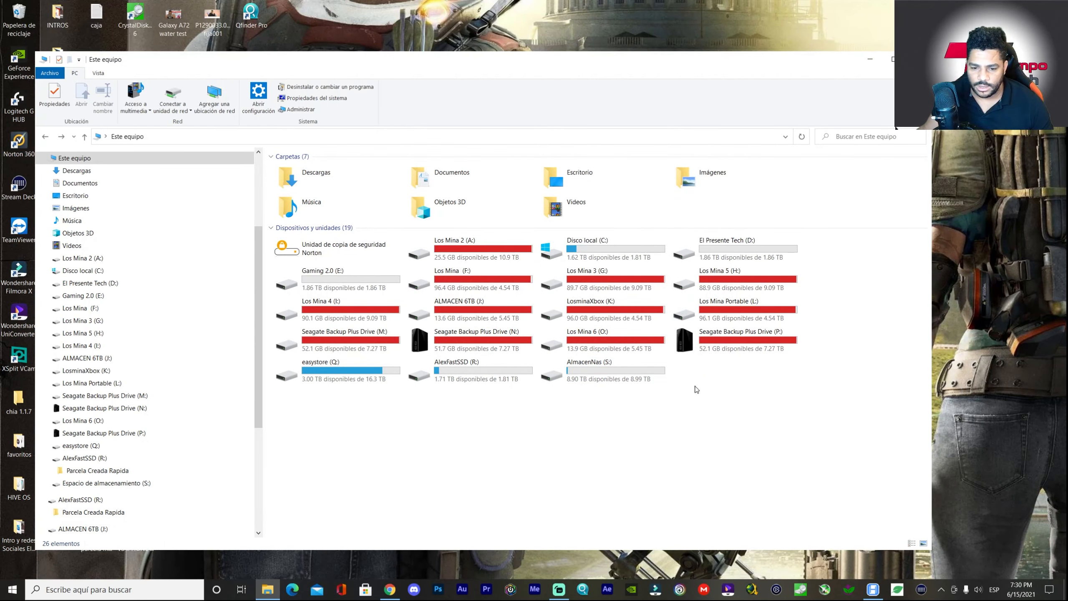
left_click(873, 589)
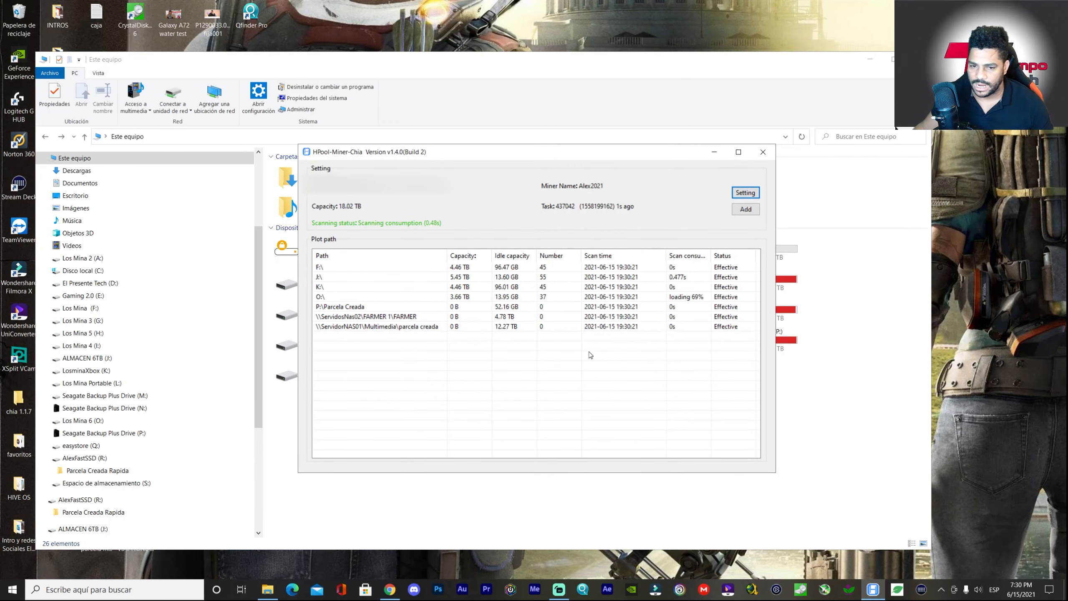
left_click(745, 209)
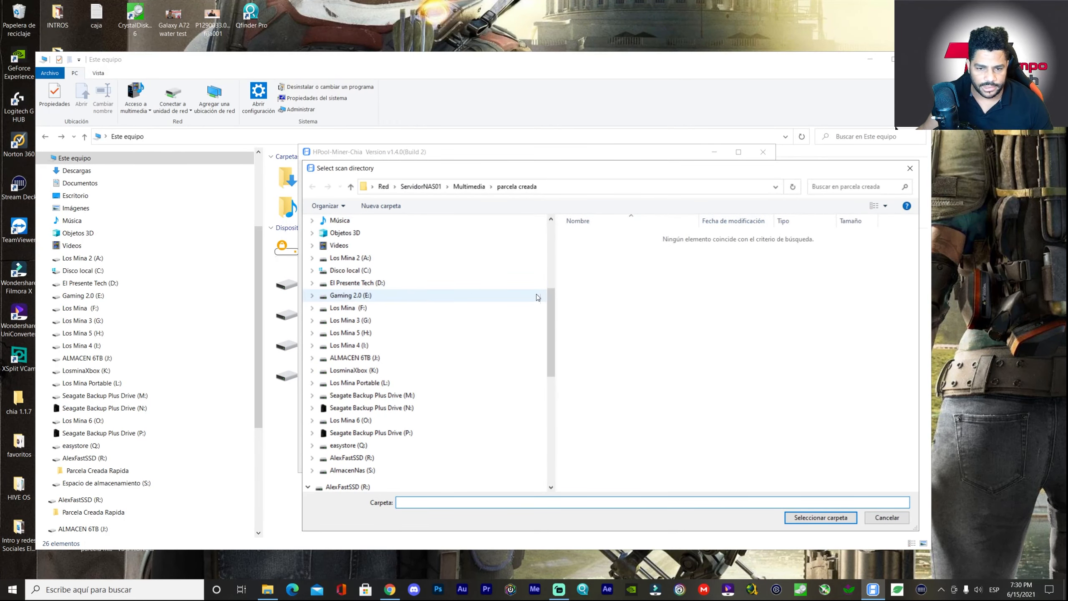
scroll(386, 306, "up", 3)
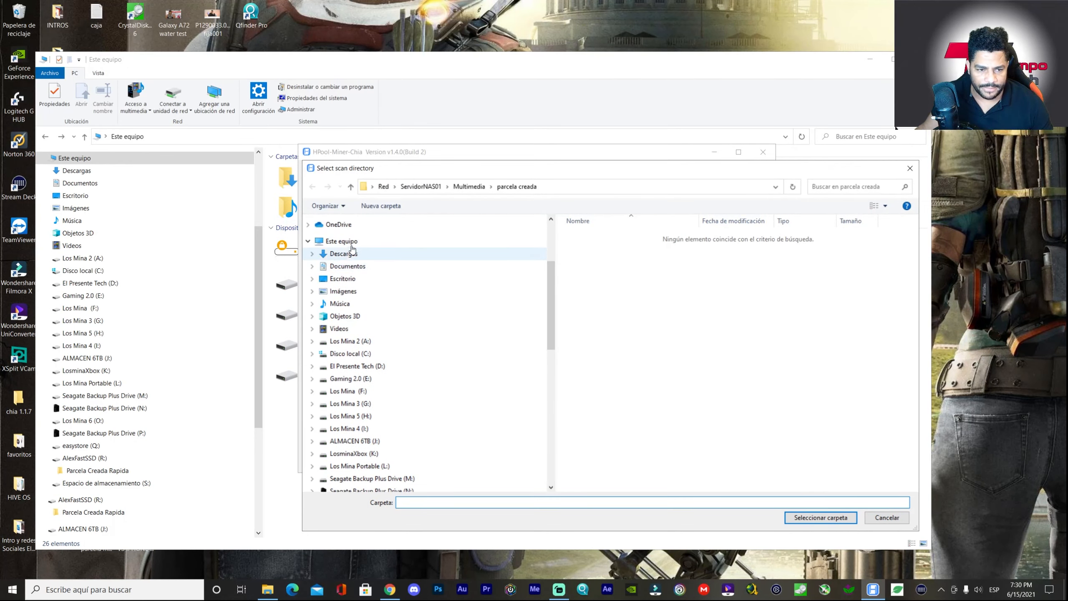
left_click(344, 242)
scroll(779, 384, "down", 5)
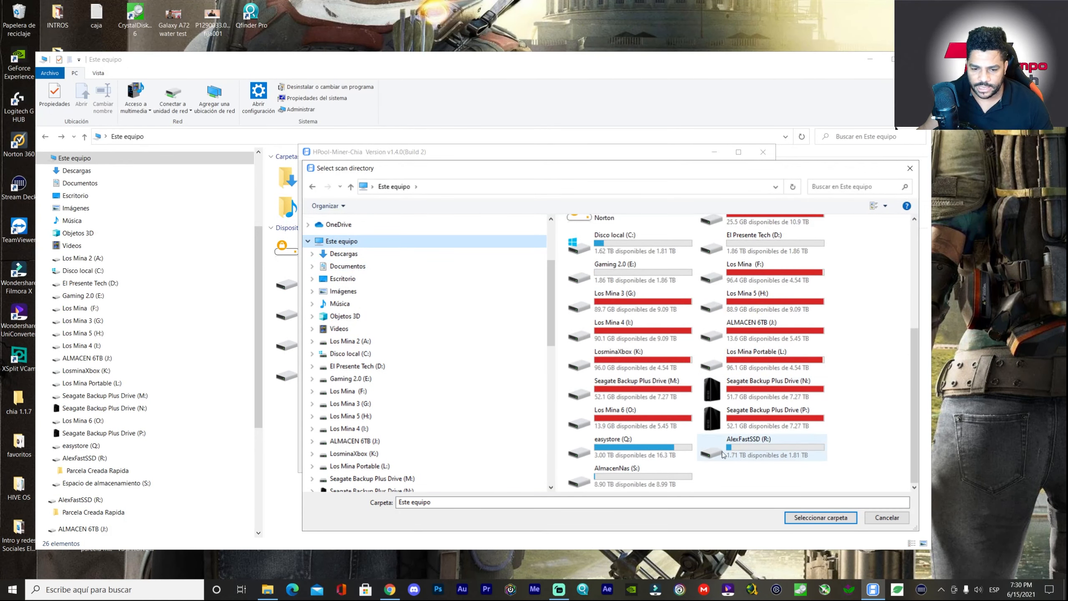
double_click(660, 484)
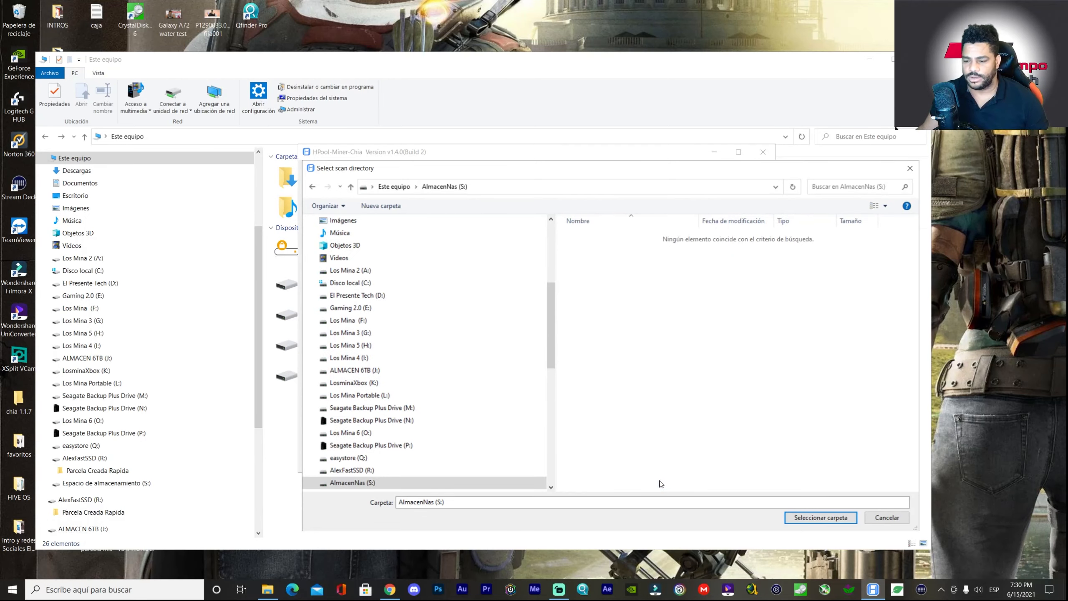
left_click(805, 517)
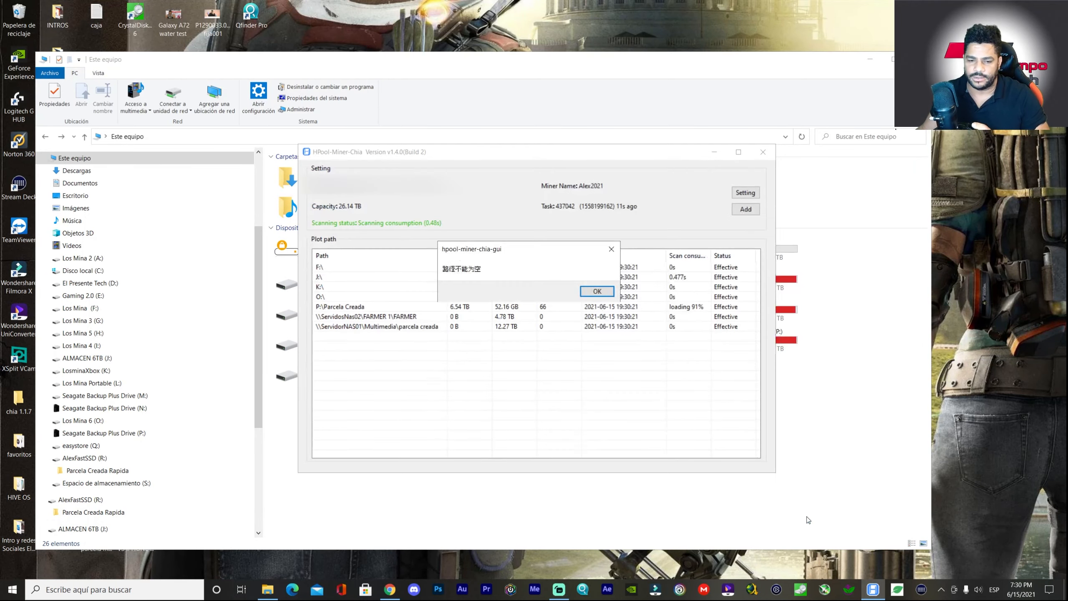
left_click(596, 291)
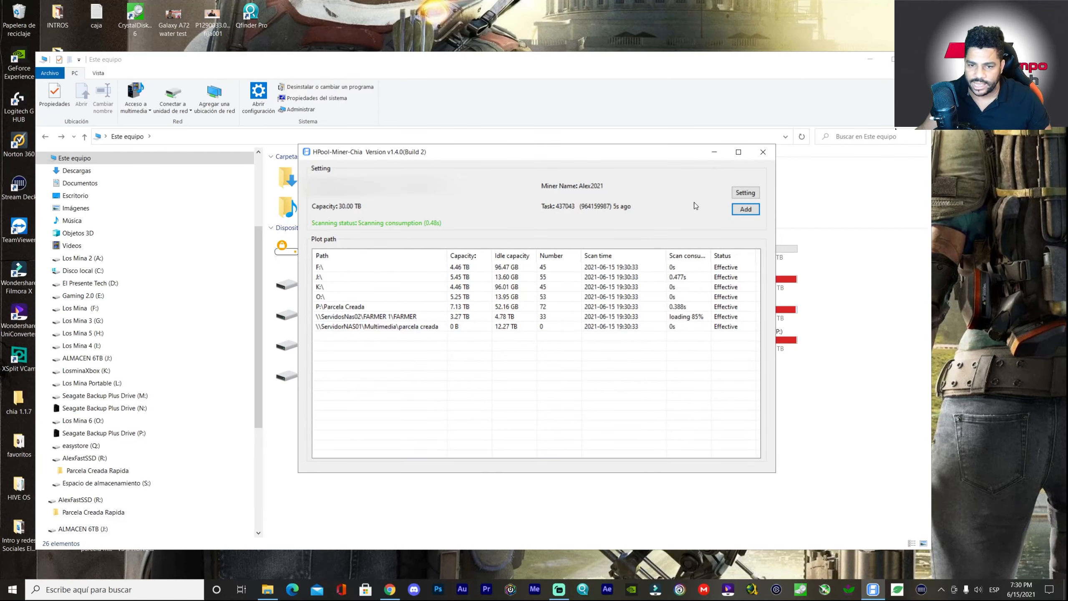
left_click(745, 209)
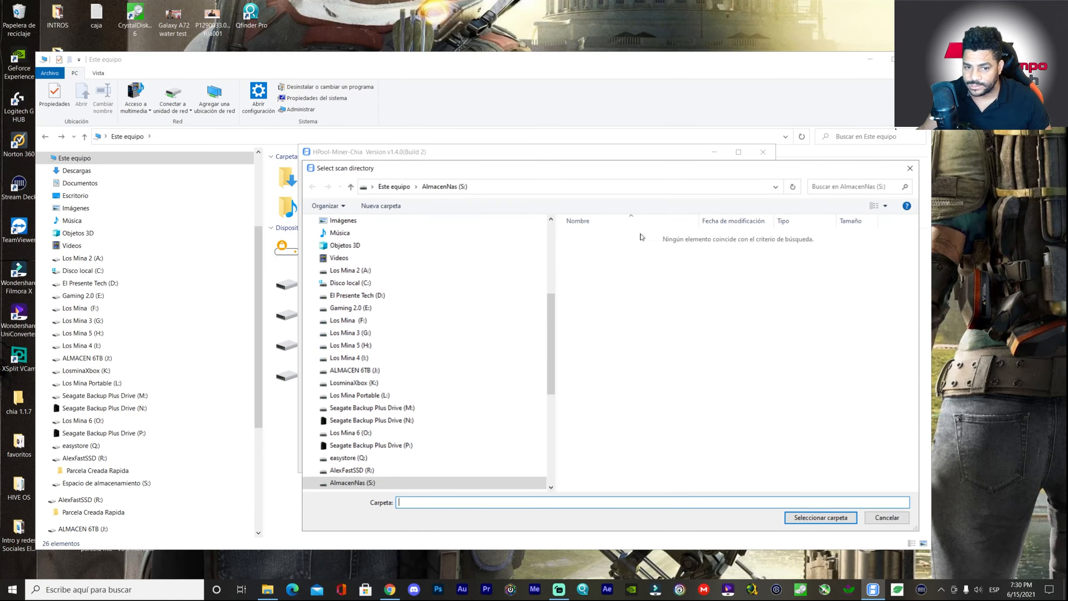
left_click(824, 520)
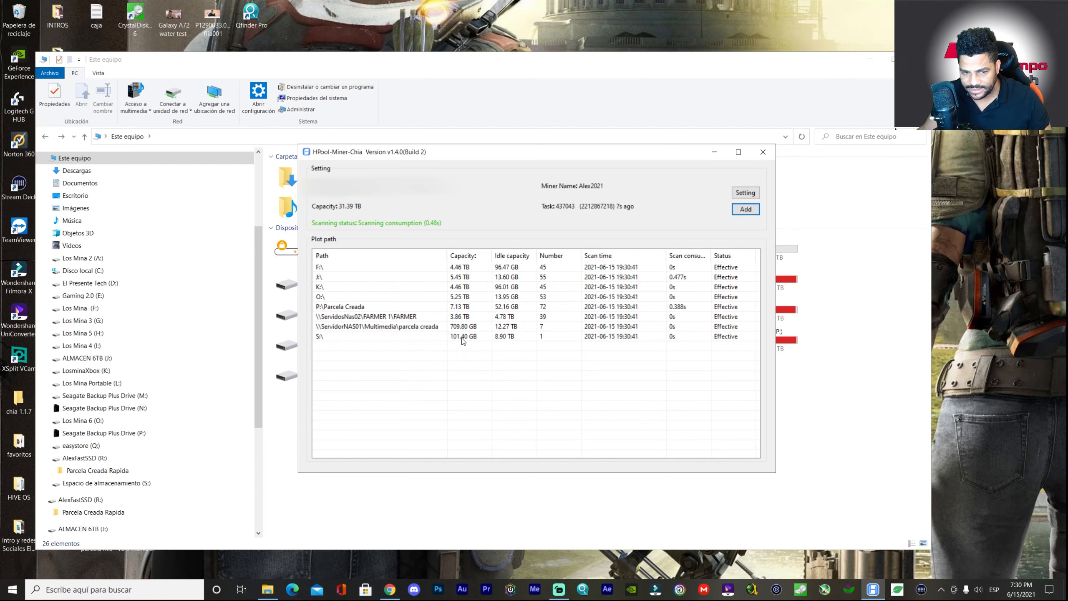
- Review the plot paths: the new S:\ entry, FARMER and parcela creada network paths
left_click(546, 339)
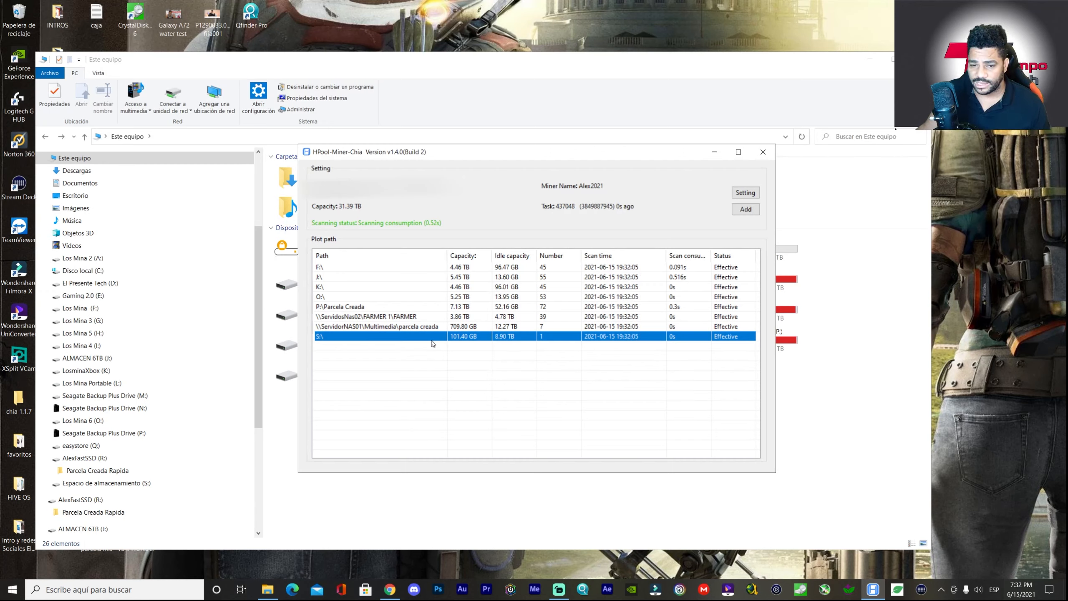
left_click(368, 318)
left_click(379, 329)
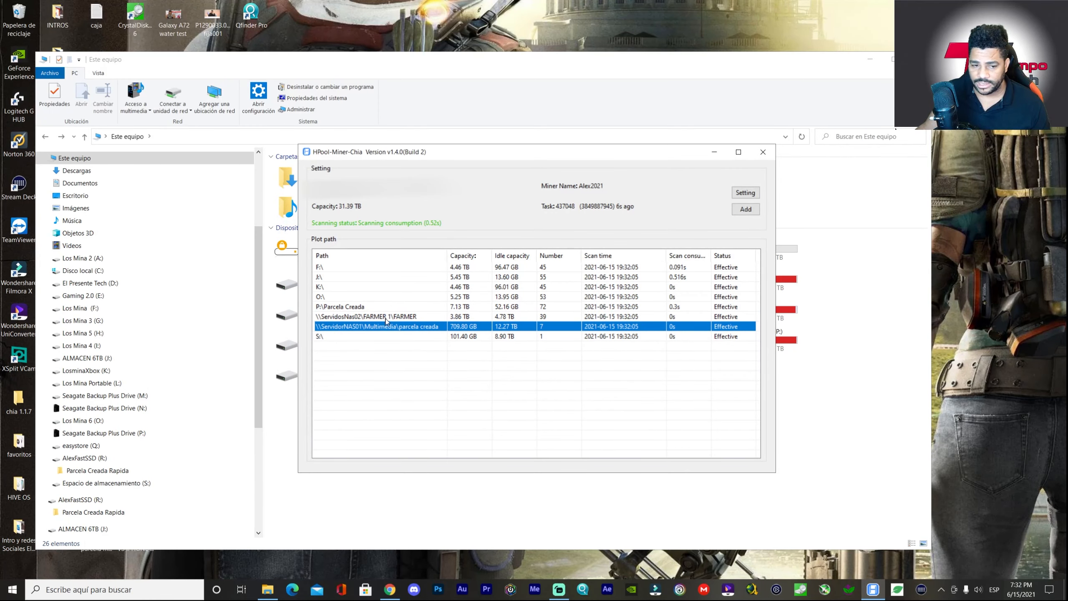
left_click(384, 318)
left_click(378, 328)
- Switch to File Explorer, open AlmacenNas (S:), and return to This PC
left_click(789, 417)
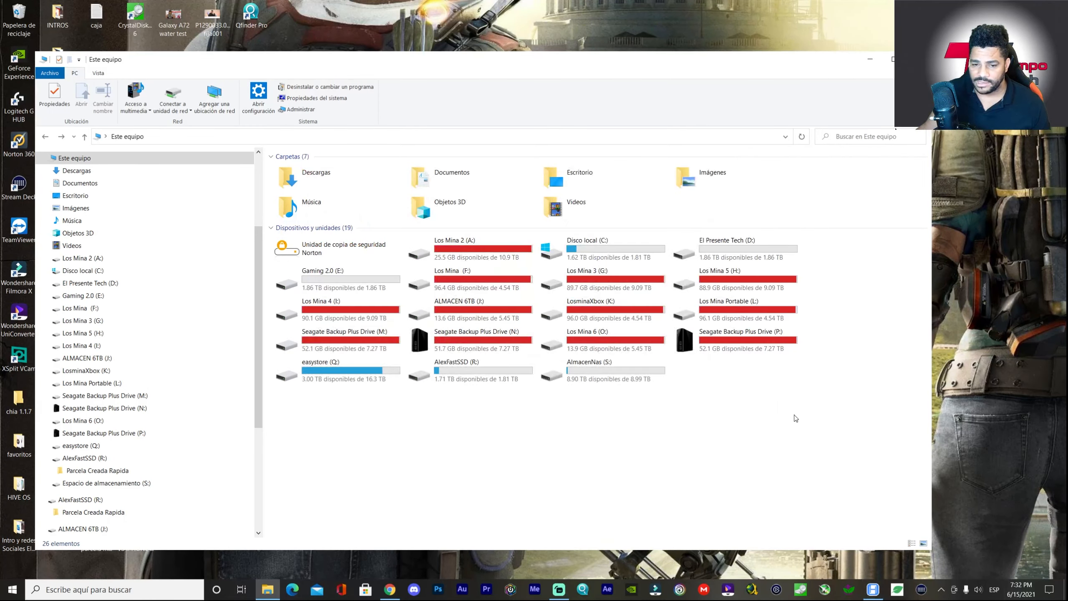
double_click(594, 372)
key("alt+Left")
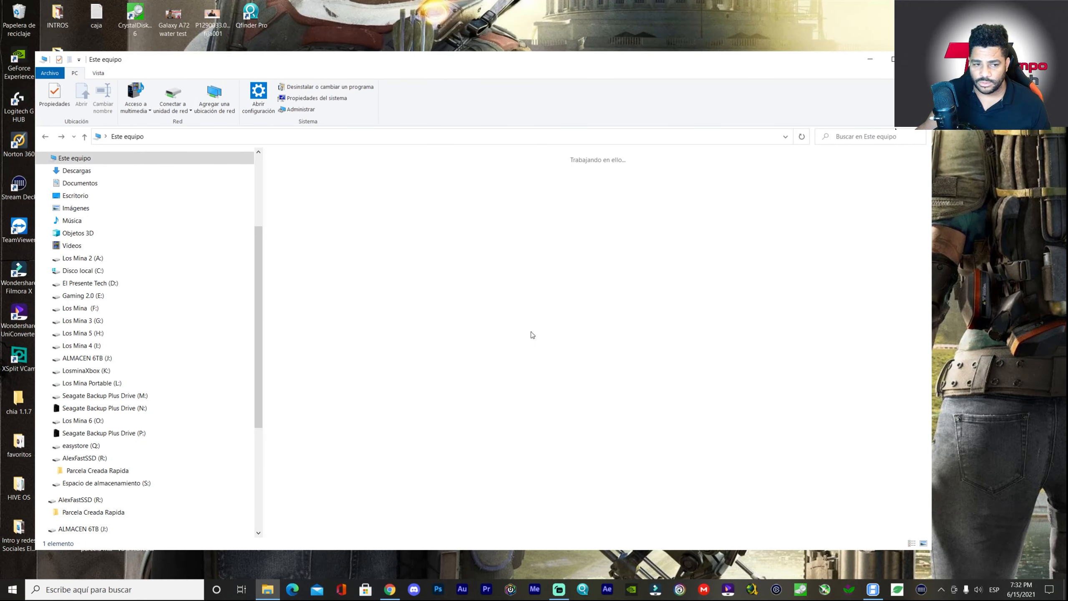